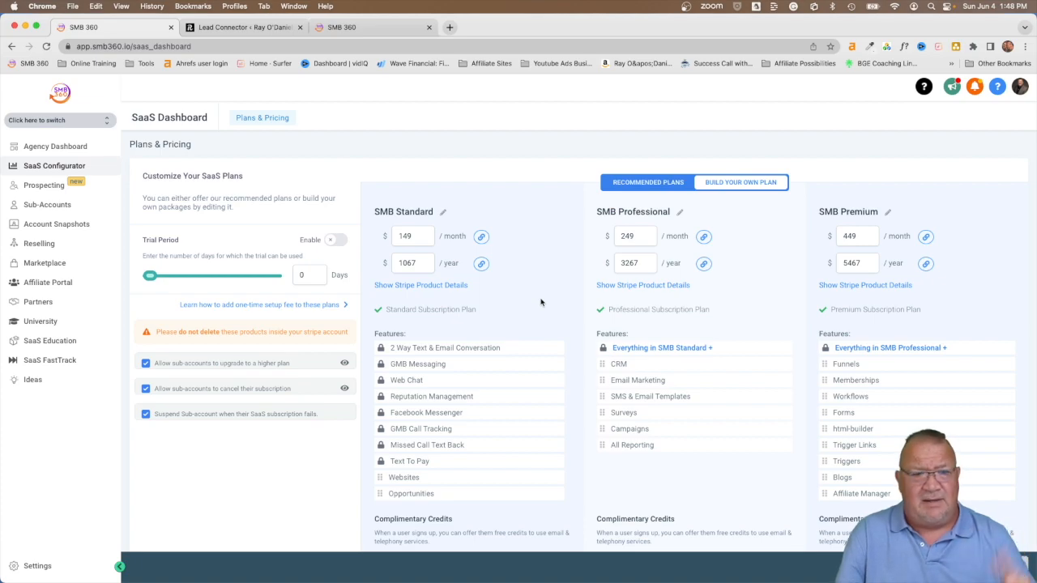
Step: Start a new regular (non-SaaS) sub-account from the sub-accounts list
{"action": "scroll", "coordinate": [541, 302], "scroll_direction": "down", "scroll_amount": 10}
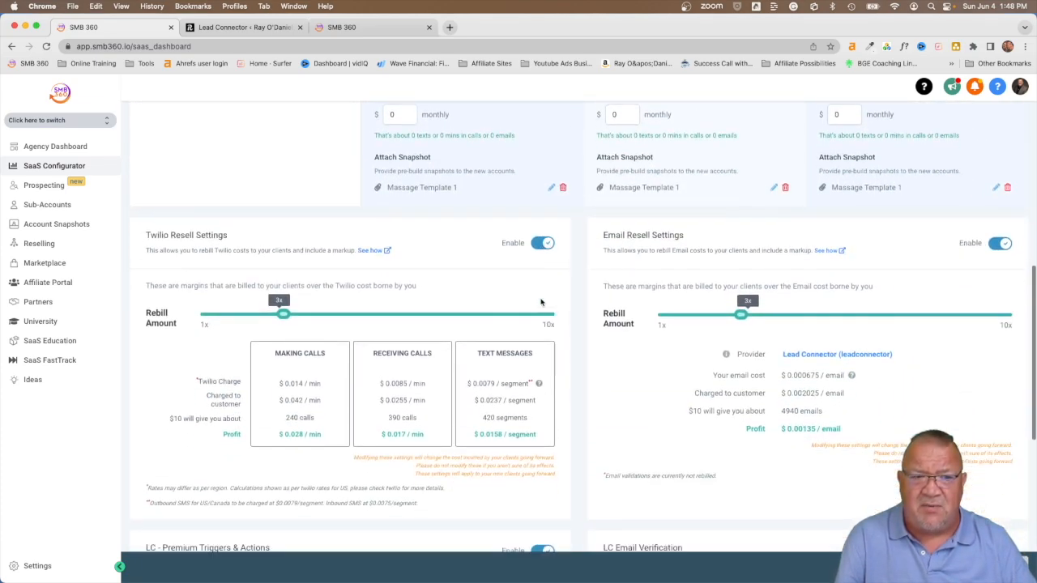
{"action": "scroll", "coordinate": [541, 302], "scroll_direction": "down", "scroll_amount": 1}
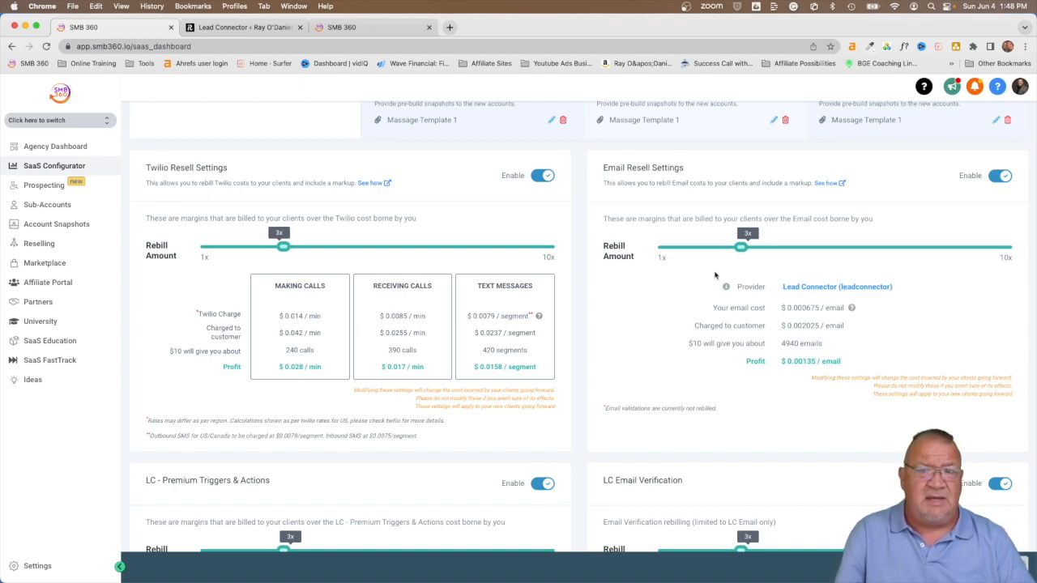
{"action": "scroll", "coordinate": [715, 276], "scroll_direction": "down", "scroll_amount": 5}
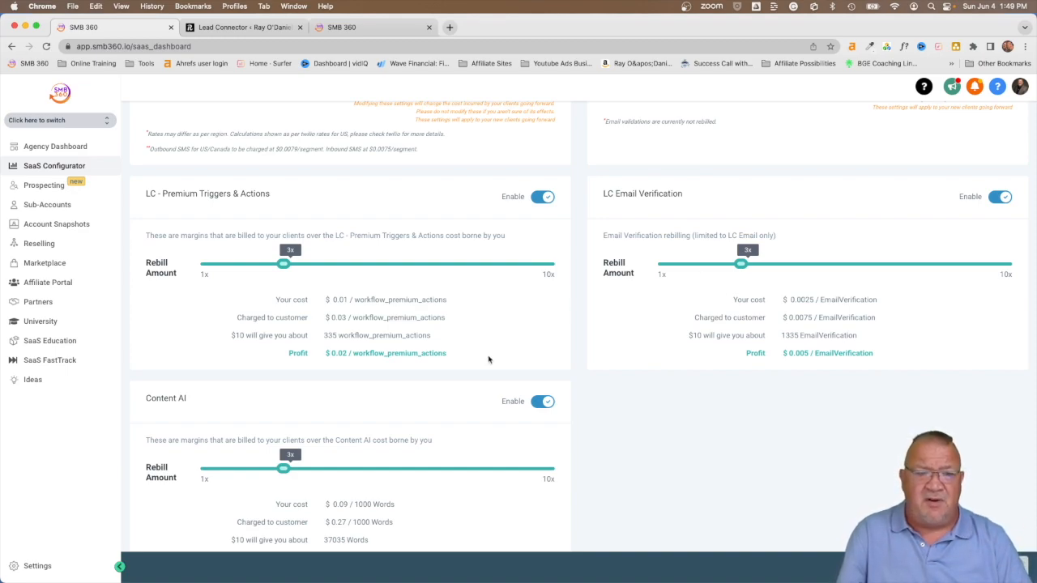
{"action": "scroll", "coordinate": [491, 358], "scroll_direction": "down", "scroll_amount": 1}
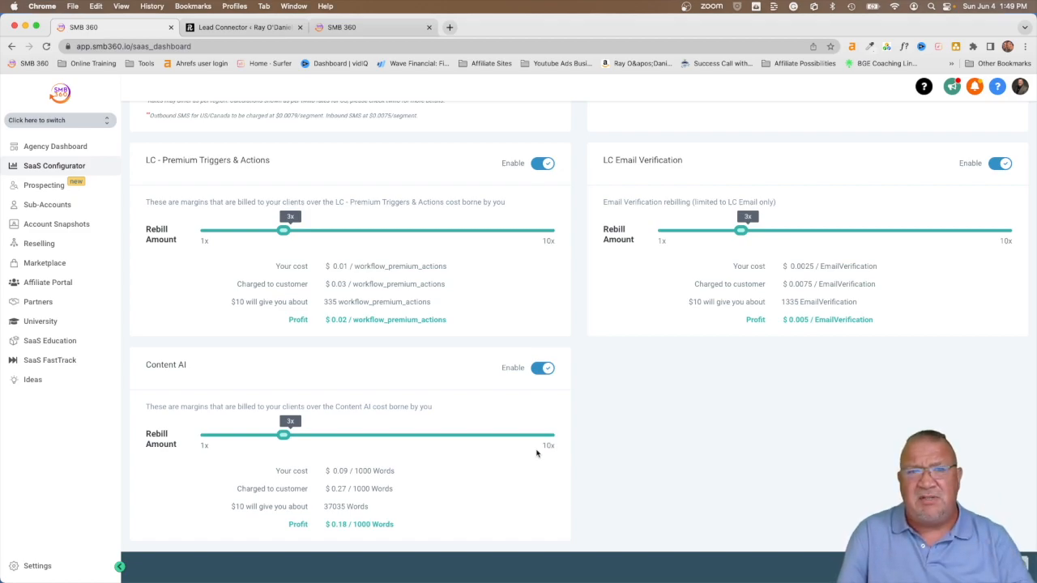
{"action": "scroll", "coordinate": [536, 453], "scroll_direction": "up", "scroll_amount": 15}
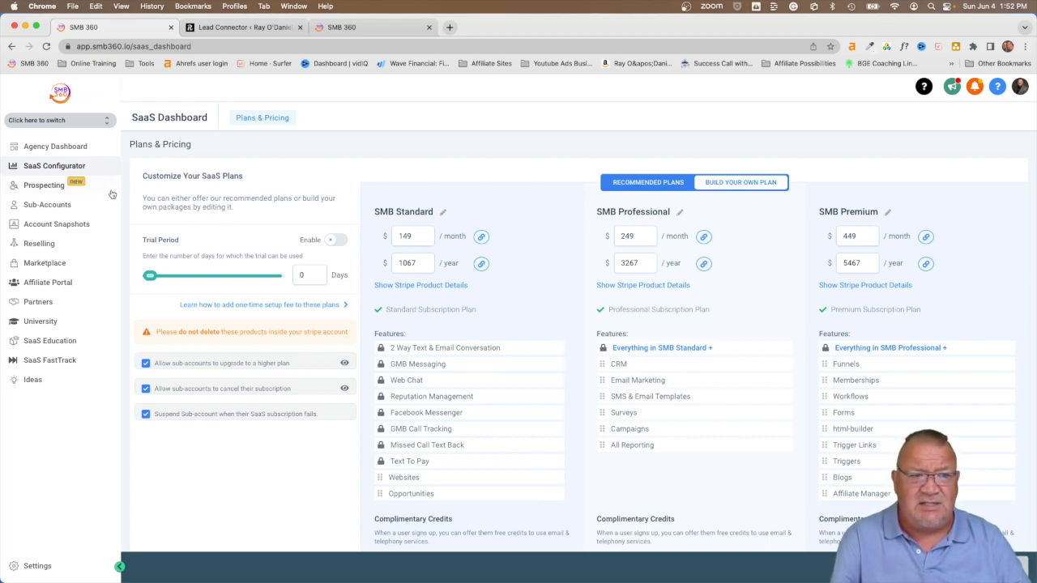
{"action": "left_click", "coordinate": [36, 206]}
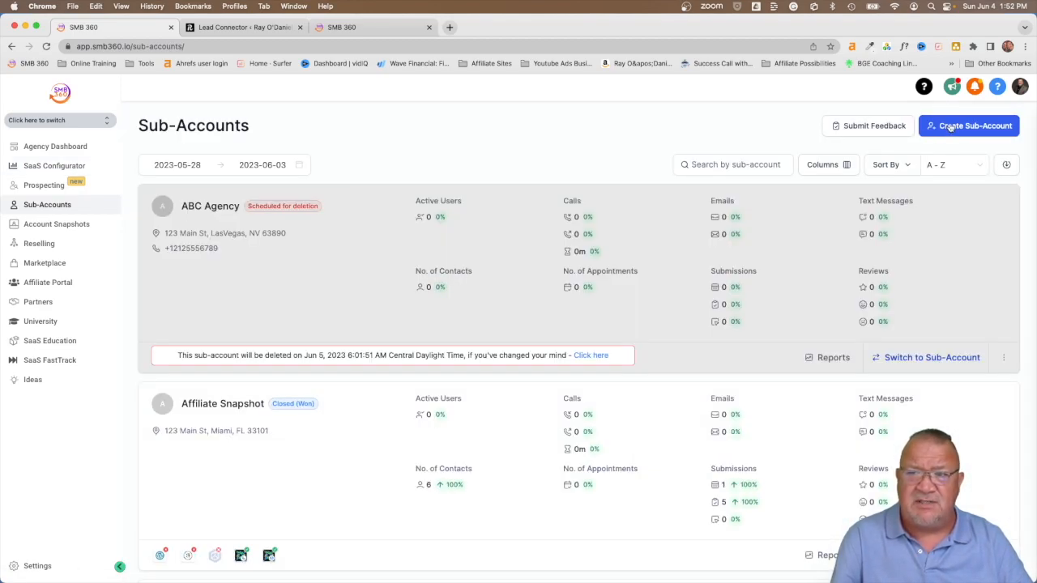
{"action": "left_click", "coordinate": [950, 127]}
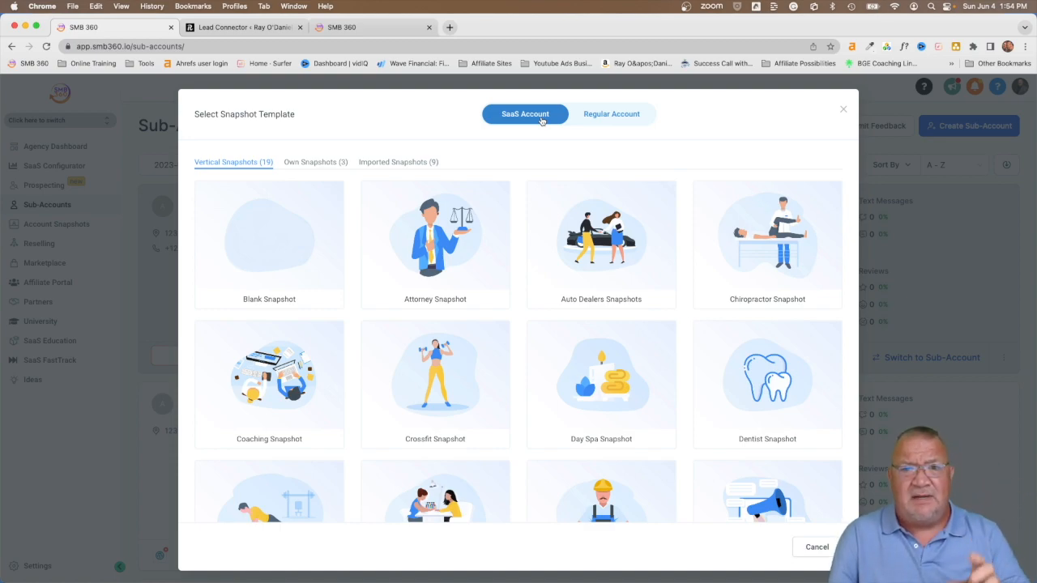
{"action": "left_click", "coordinate": [592, 117]}
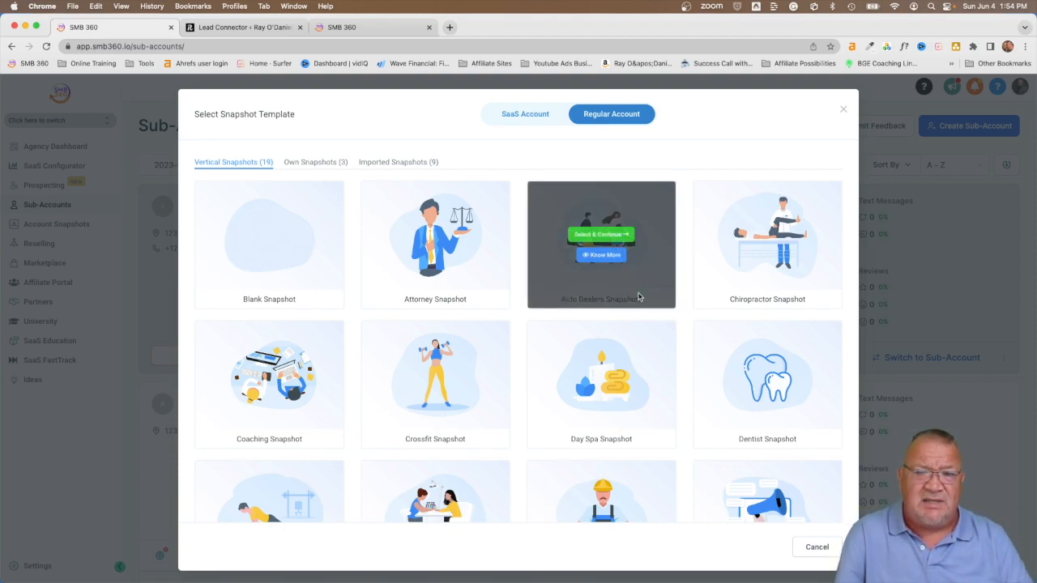
Step: Browse the Vertical Snapshots, then switch to the Own Snapshots (3) tab
{"action": "scroll", "coordinate": [710, 308], "scroll_direction": "down", "scroll_amount": 3}
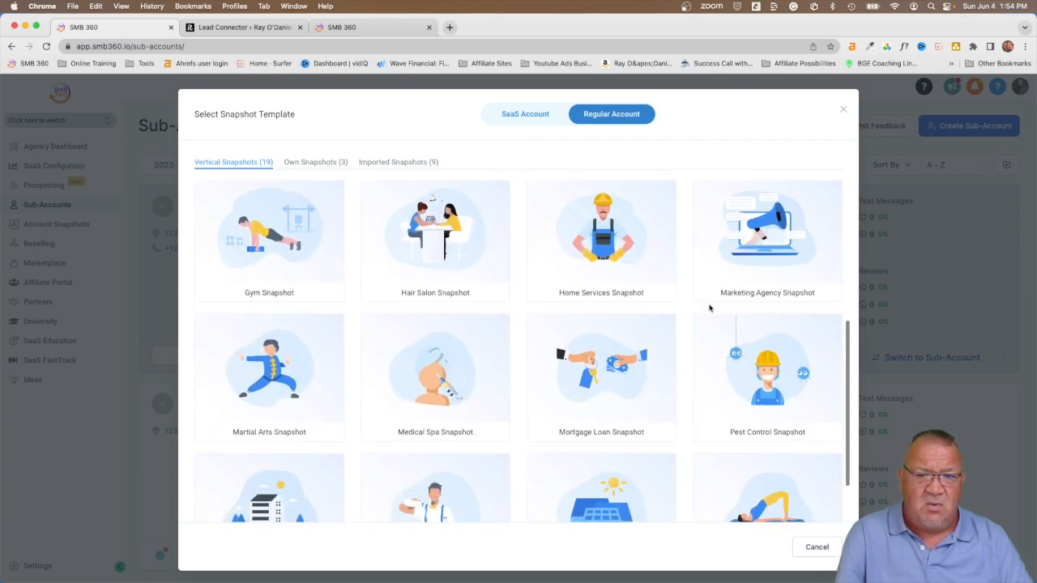
{"action": "scroll", "coordinate": [710, 308], "scroll_direction": "down", "scroll_amount": 1}
{"action": "scroll", "coordinate": [709, 308], "scroll_direction": "up", "scroll_amount": 2}
{"action": "scroll", "coordinate": [710, 308], "scroll_direction": "up", "scroll_amount": 3}
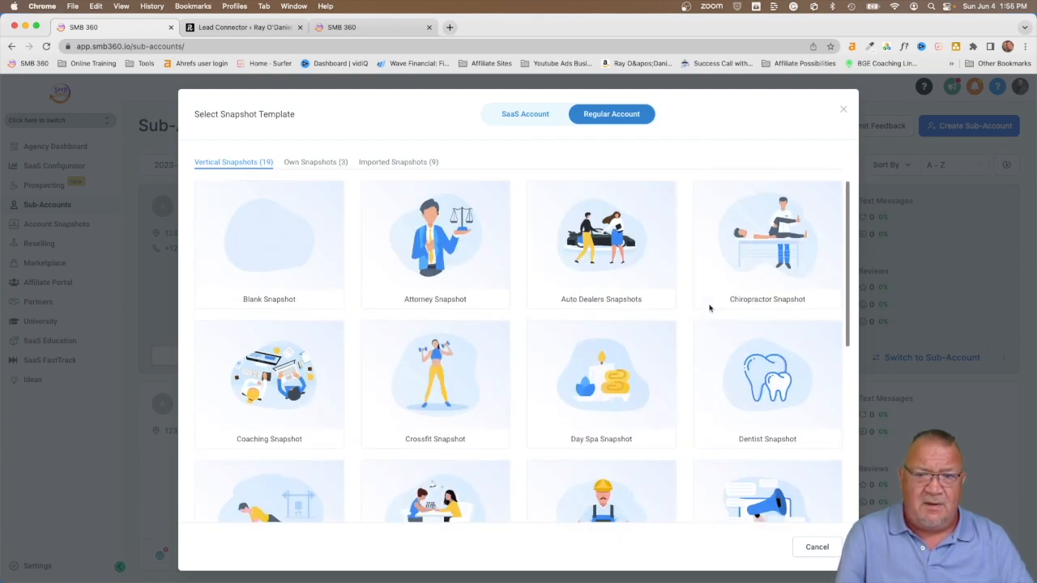
{"action": "left_click", "coordinate": [295, 162]}
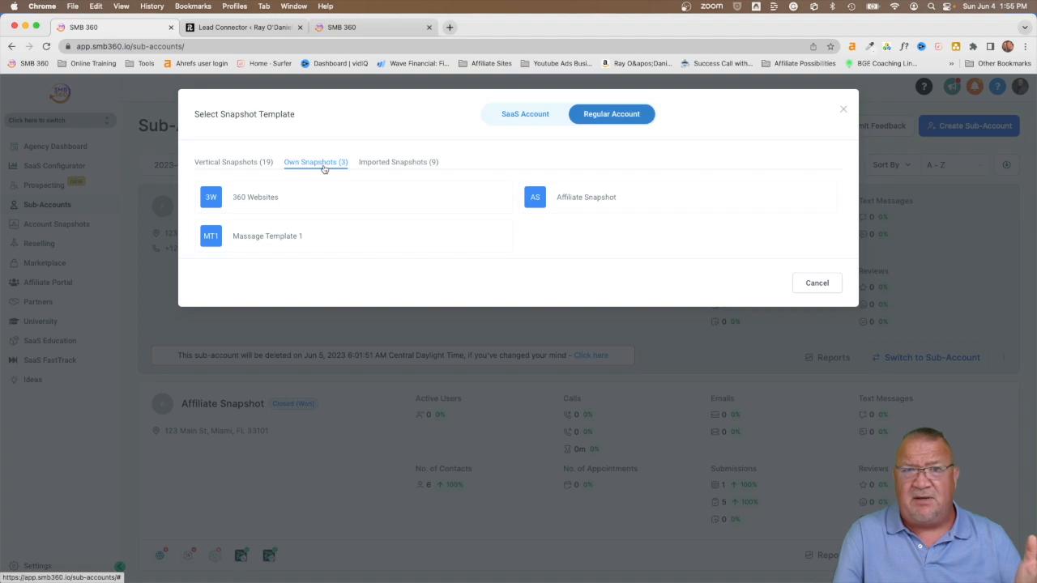
Step: After glancing at Imported Snapshots, pick Affiliate Snapshot from Own Snapshots and continue
{"action": "left_click", "coordinate": [379, 167]}
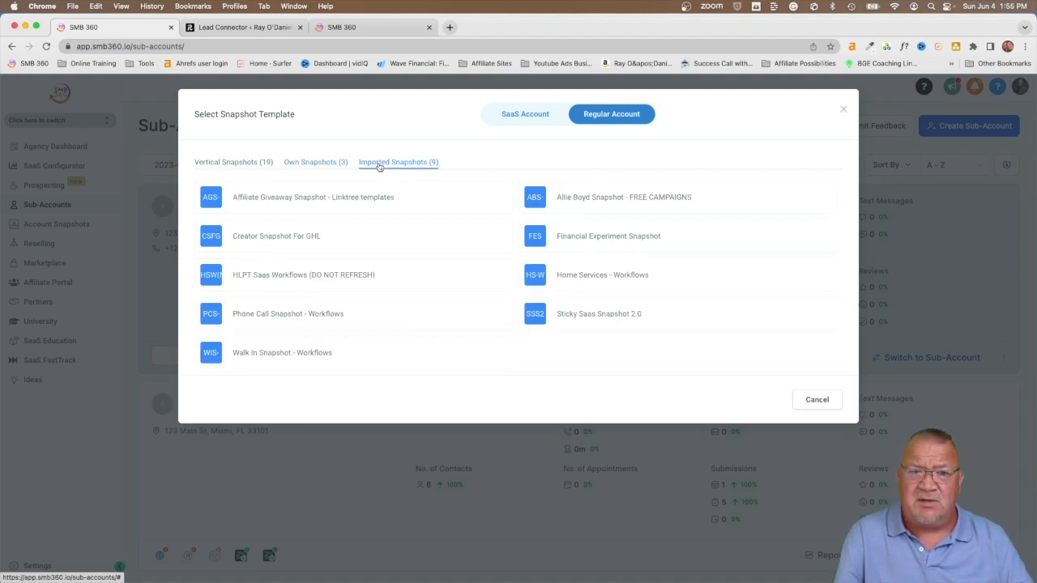
{"action": "left_click", "coordinate": [295, 166]}
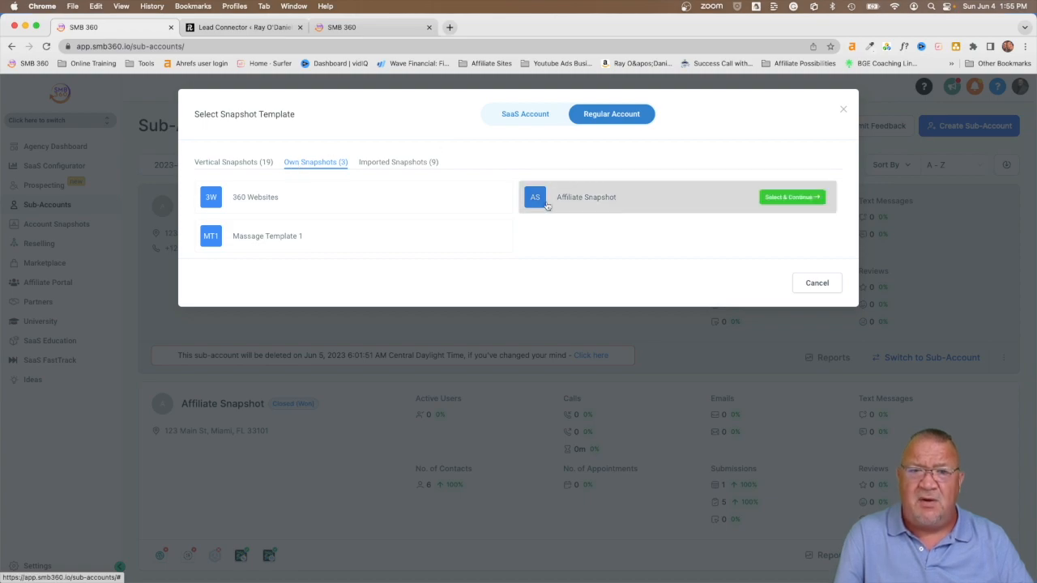
{"action": "mouse_move", "coordinate": [538, 210]}
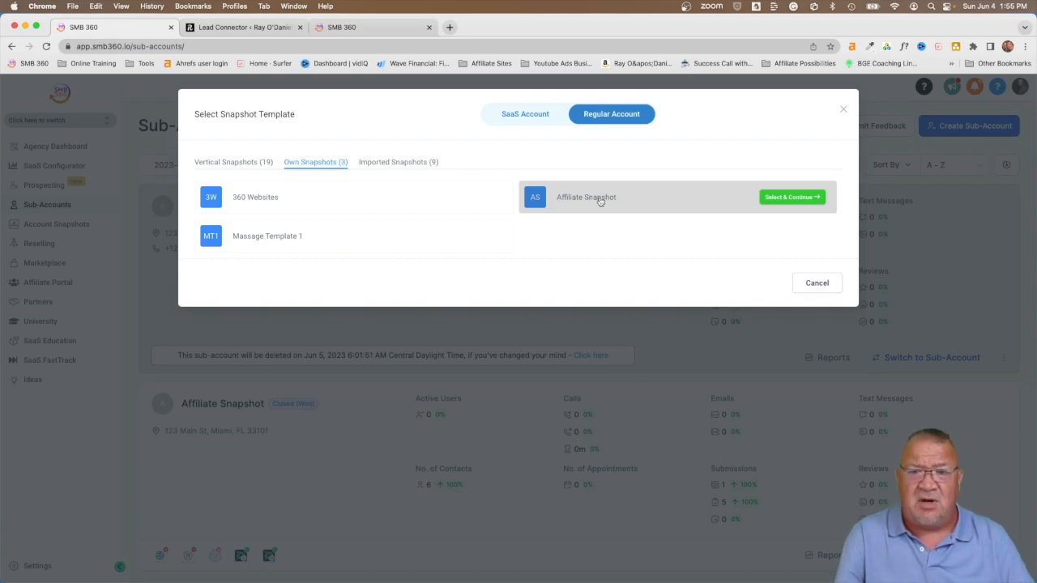
{"action": "left_click", "coordinate": [767, 197]}
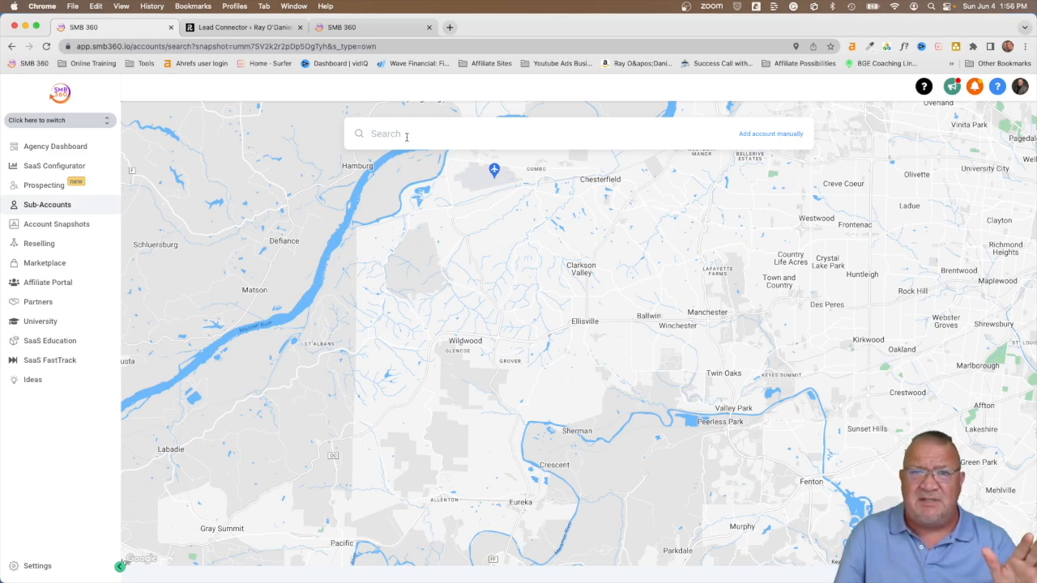
Step: Search the map for 'massage spa' businesses, then clear the search box
{"action": "left_click", "coordinate": [407, 136]}
{"action": "type", "text": "massage"}
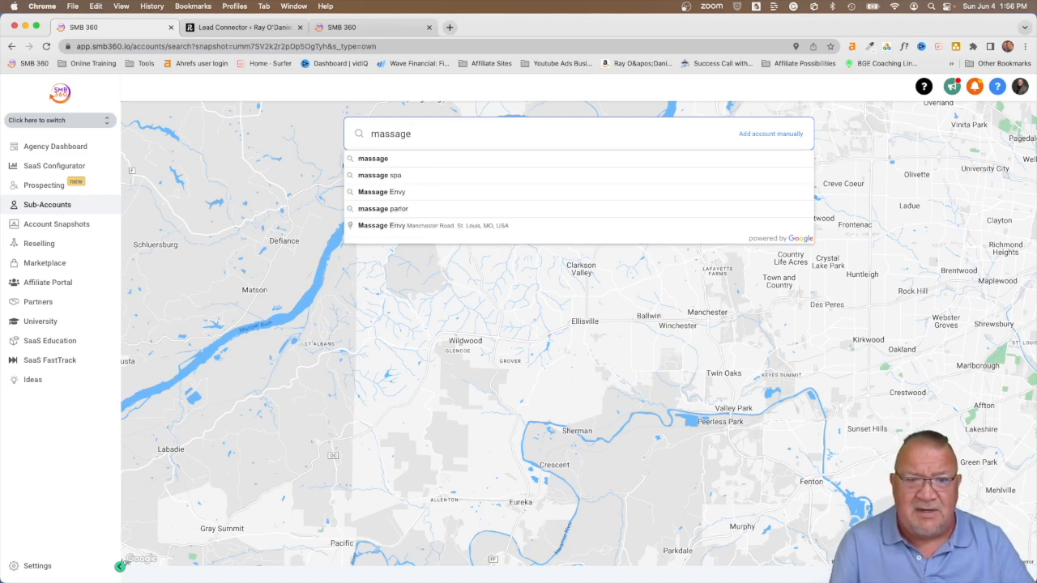
{"action": "left_click", "coordinate": [390, 176]}
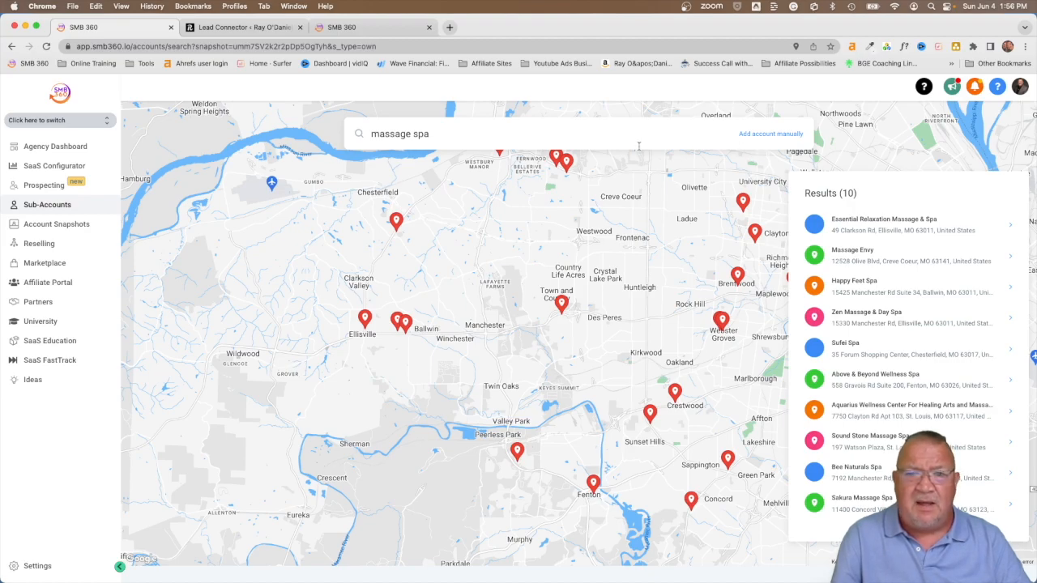
{"action": "left_click_drag", "start_coordinate": [437, 135], "coordinate": [366, 135]}
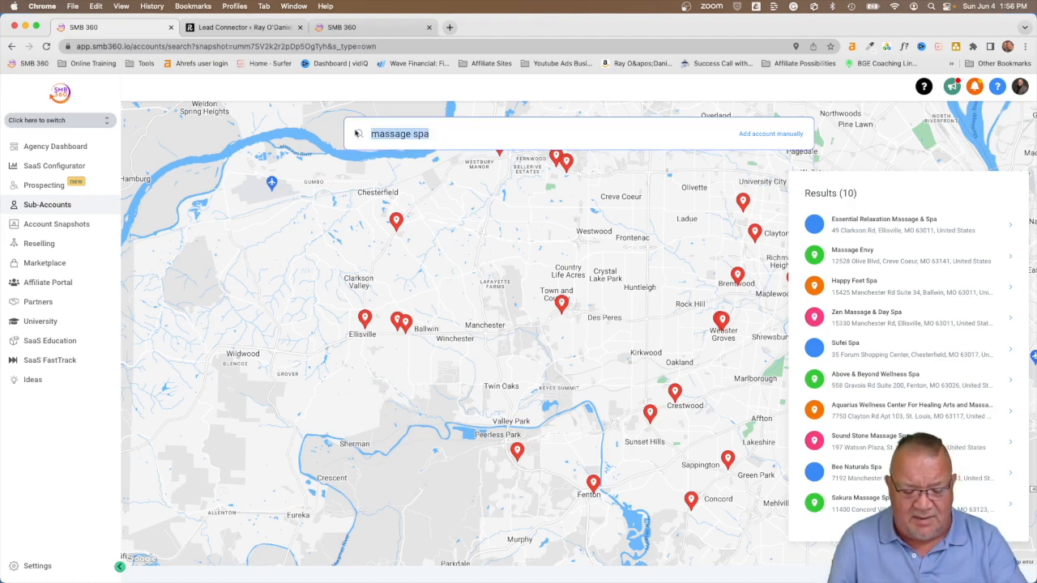
{"action": "key", "text": "BackSpace"}
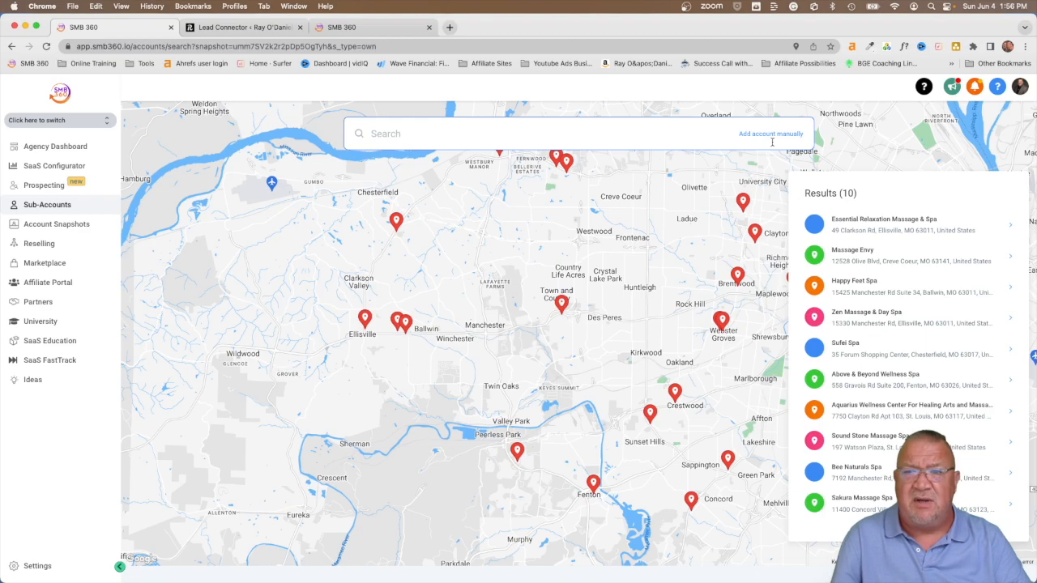
Step: Open the manual-entry form and fill in the contact's first name, last name and e-mail
{"action": "left_click", "coordinate": [766, 135]}
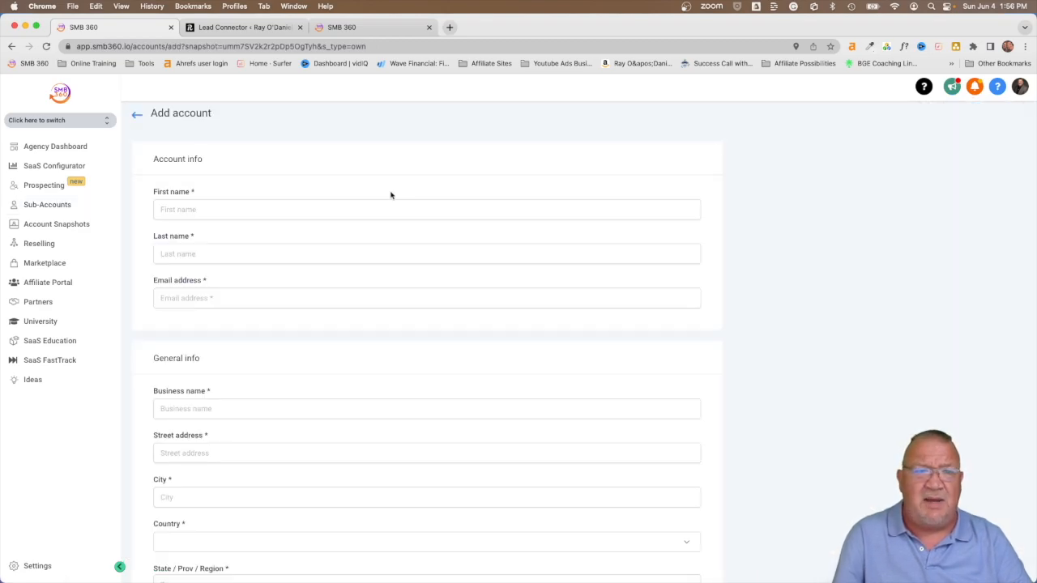
{"action": "scroll", "coordinate": [359, 274], "scroll_direction": "down", "scroll_amount": 3}
{"action": "scroll", "coordinate": [359, 273], "scroll_direction": "down", "scroll_amount": 3}
{"action": "scroll", "coordinate": [359, 274], "scroll_direction": "up", "scroll_amount": 7}
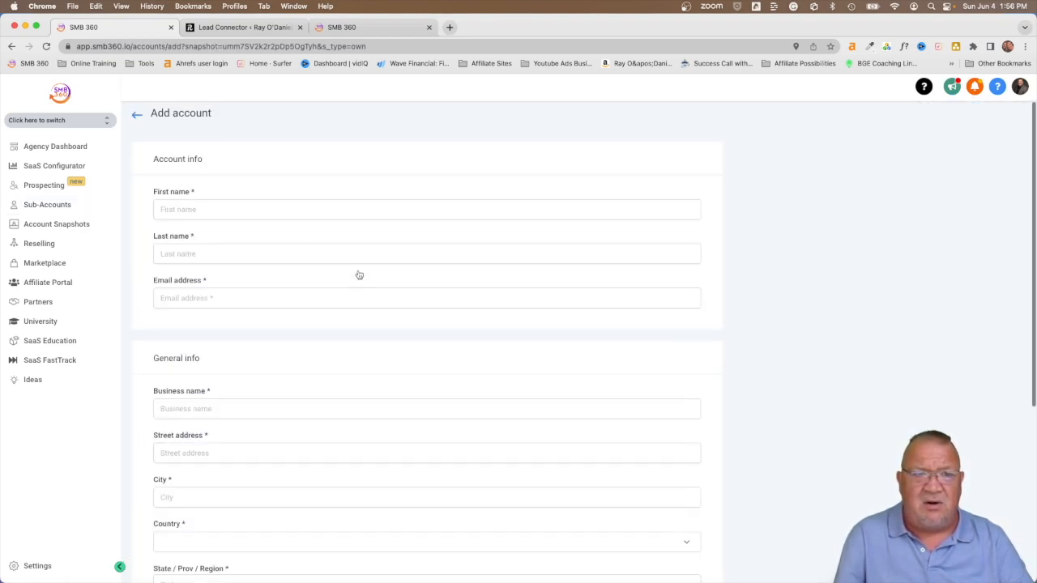
{"action": "left_click", "coordinate": [179, 206]}
{"action": "type", "text": "John"}
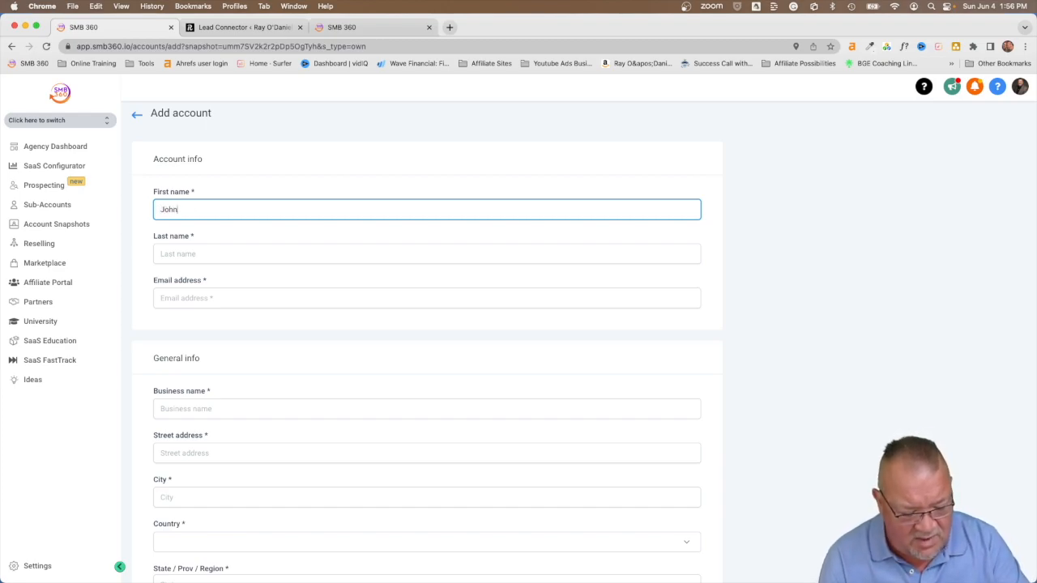
{"action": "key", "text": "Tab"}
{"action": "type", "text": "Smith"}
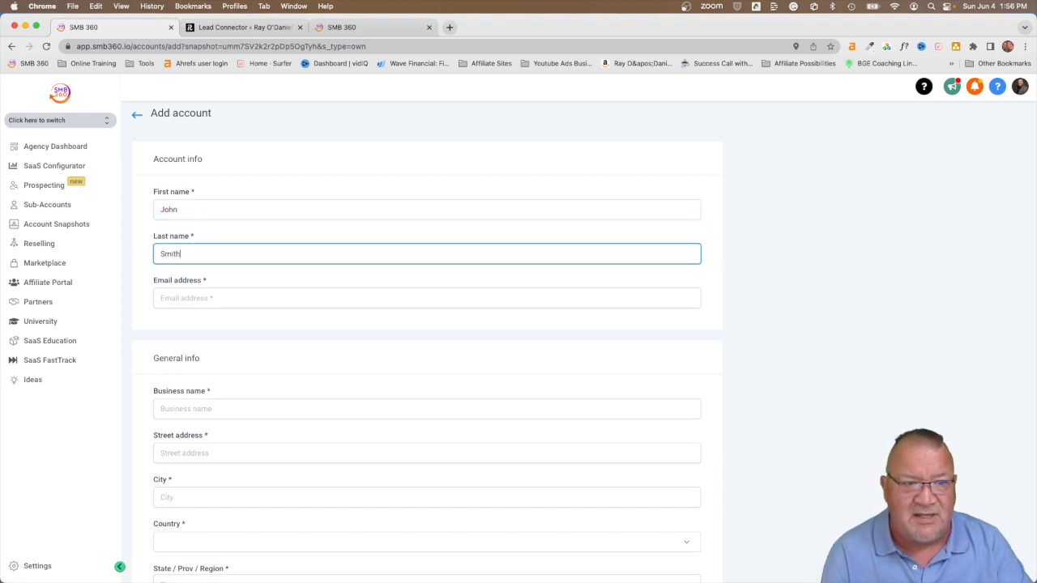
{"action": "key", "text": "Tab"}
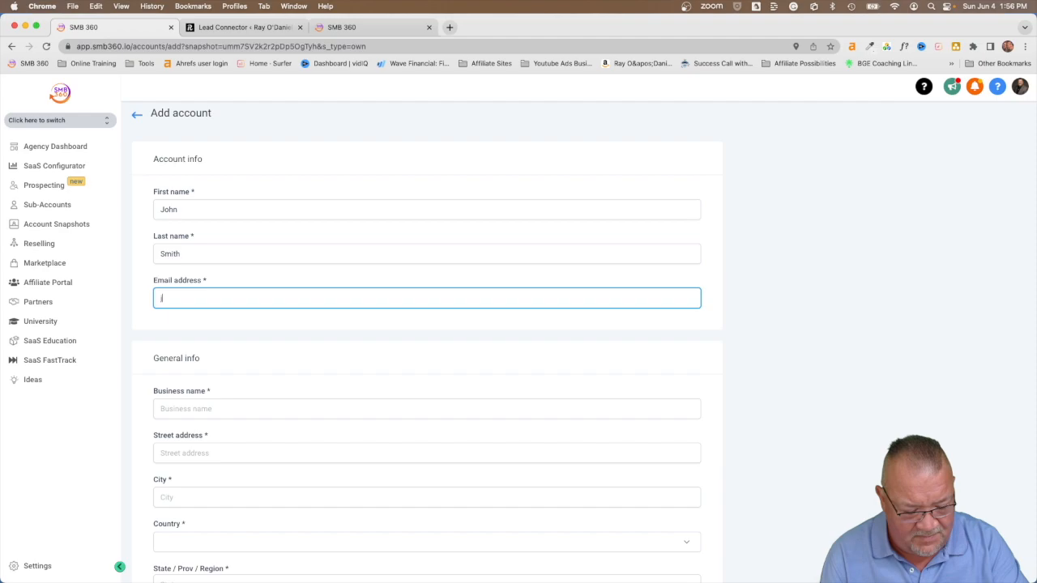
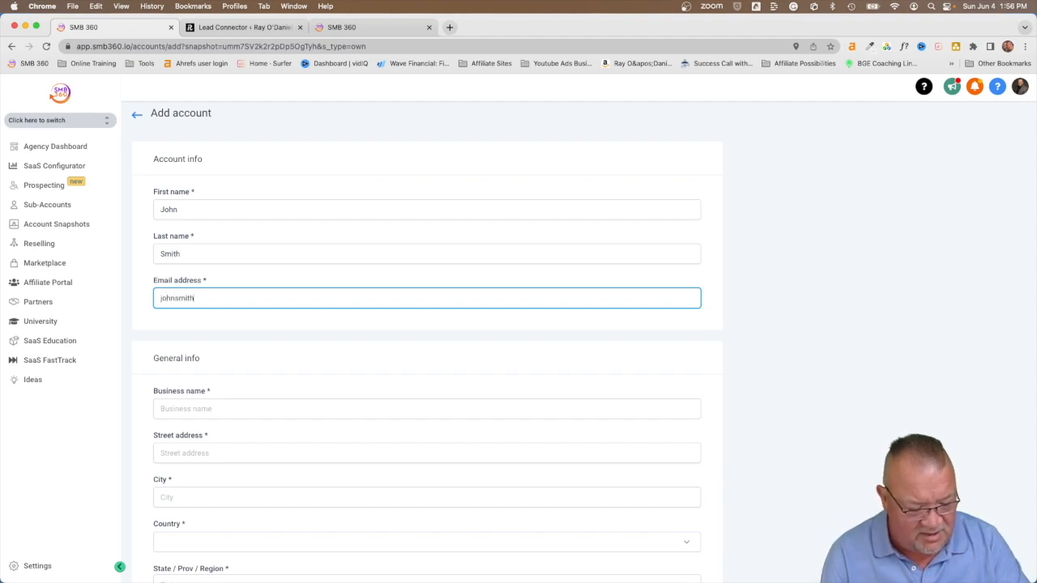
{"action": "key", "text": "Tab"}
Step: Enter business name 'Elite Agency' along with its street address and city
{"action": "scroll", "coordinate": [199, 239], "scroll_direction": "down", "scroll_amount": 4}
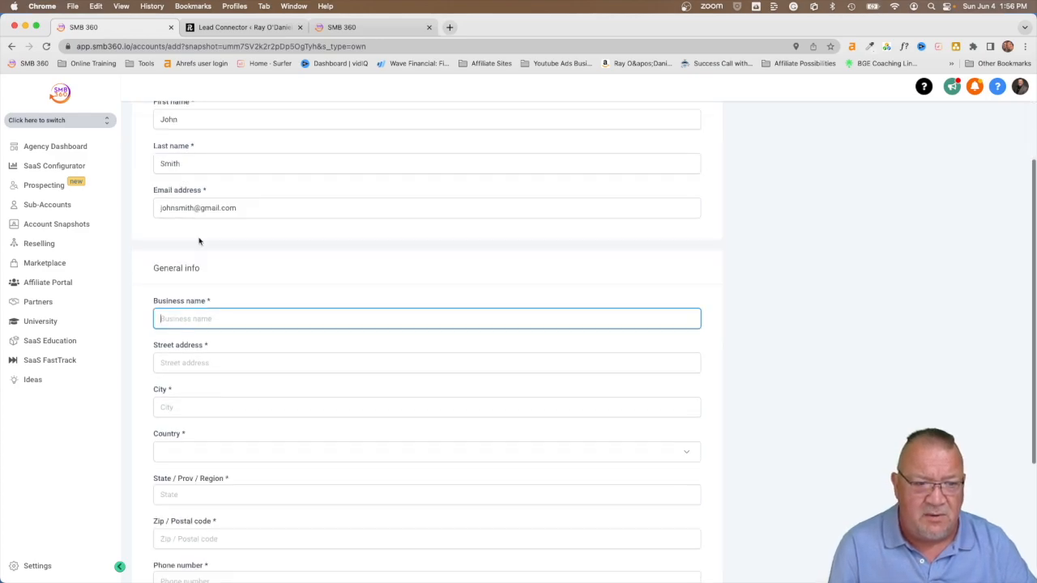
{"action": "type", "text": "Eli"}
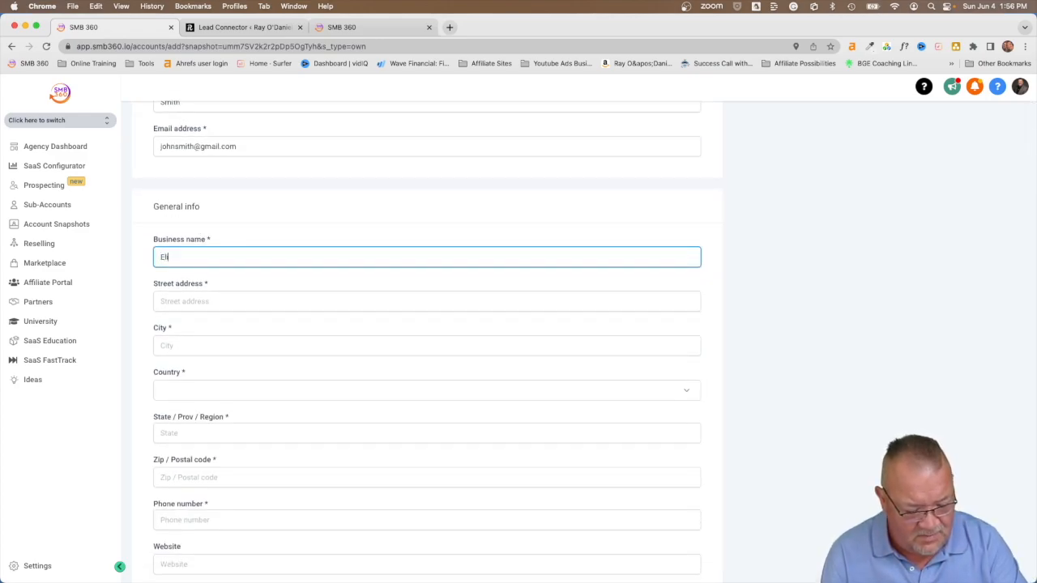
{"action": "type", "text": "te Agency"}
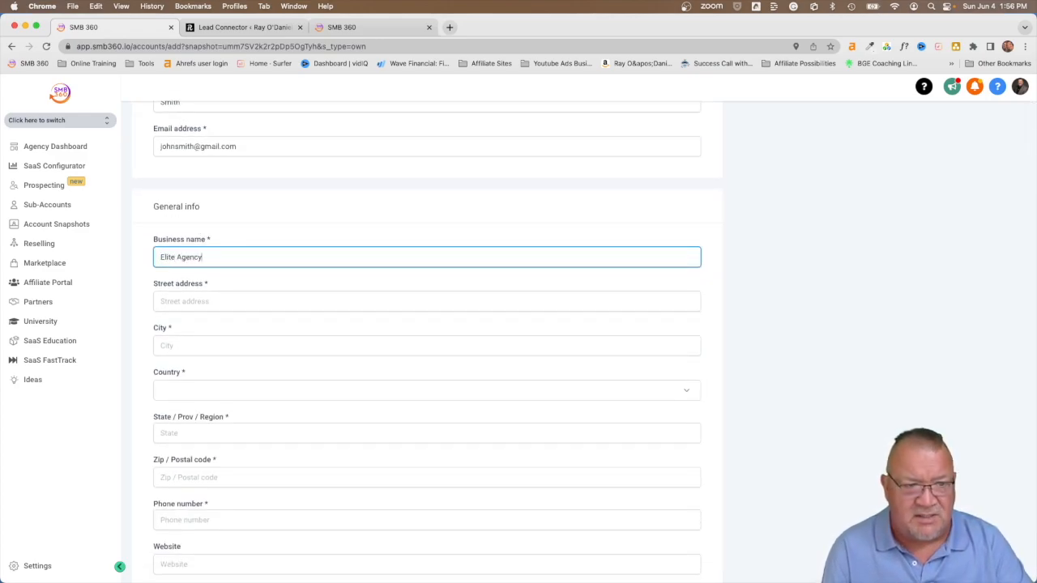
{"action": "key", "text": "Tab"}
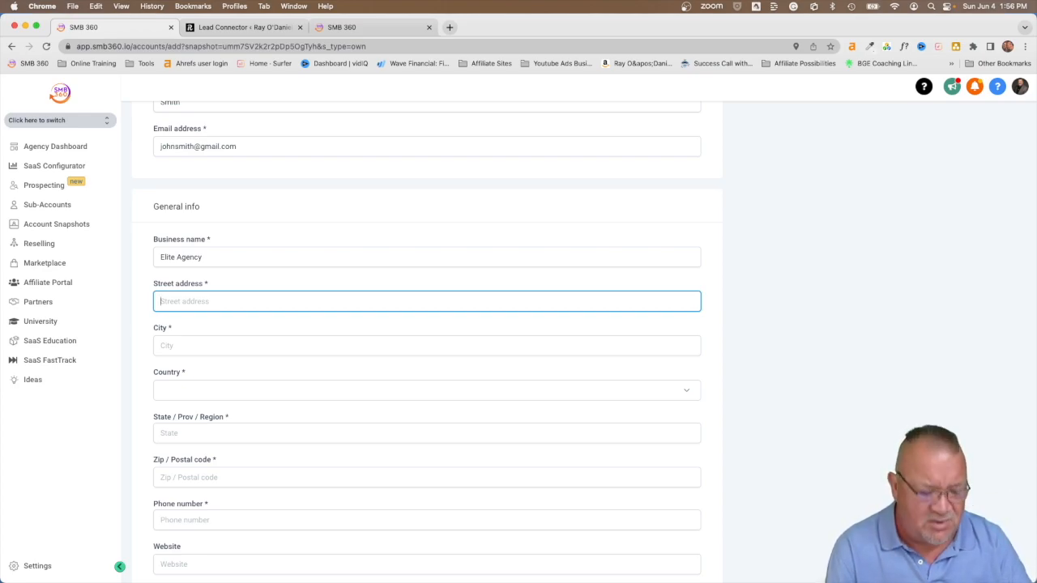
{"action": "type", "text": "123 Main St"}
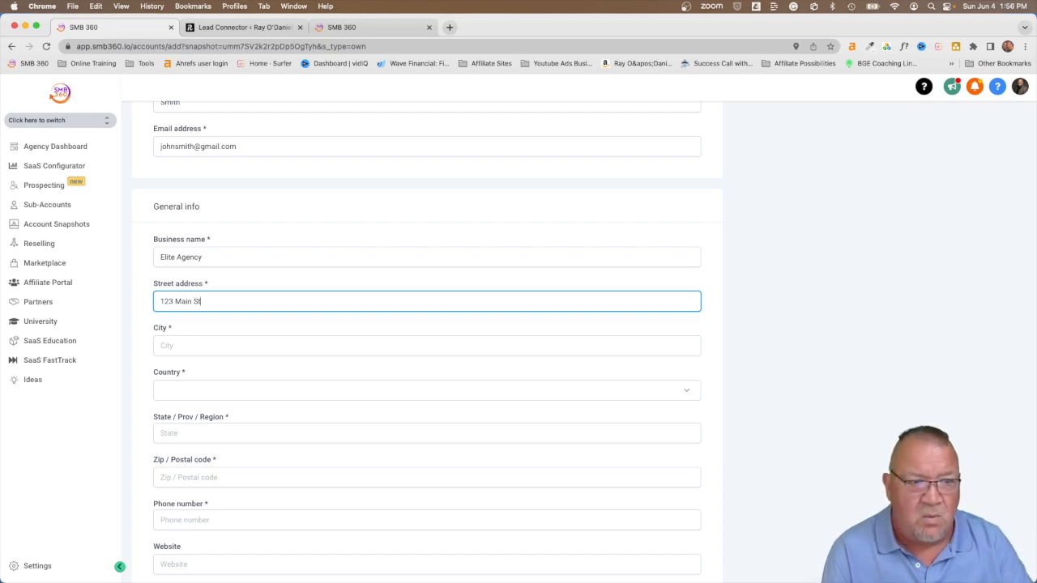
{"action": "key", "text": "Tab"}
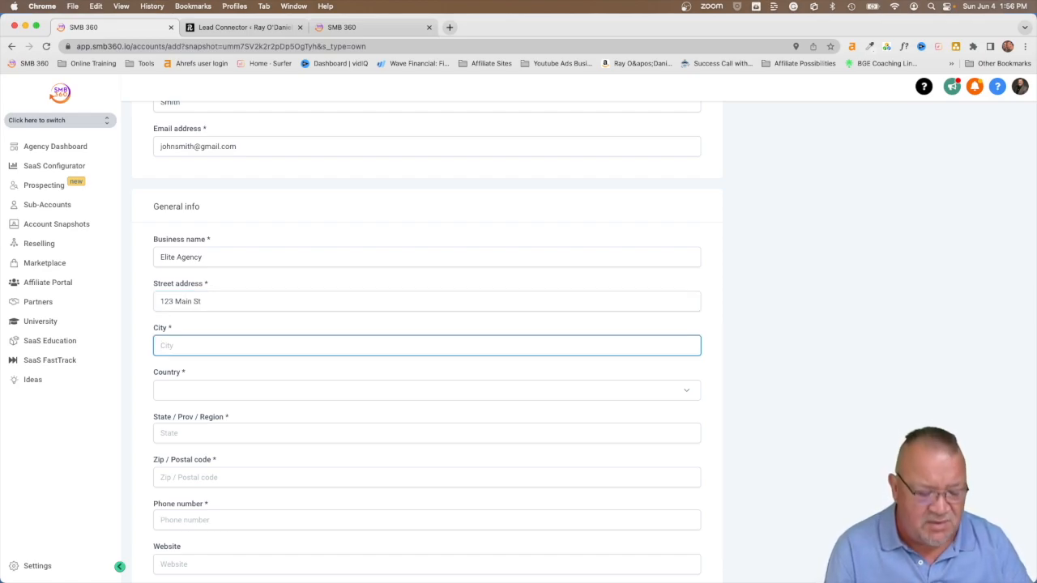
{"action": "type", "text": "Sa"}
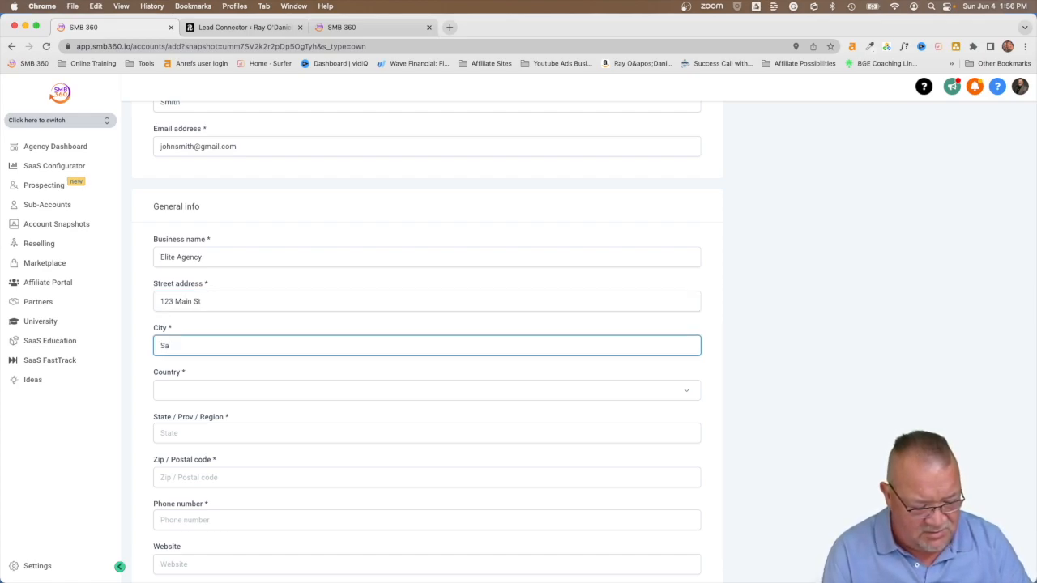
{"action": "type", "text": "n Francisco"}
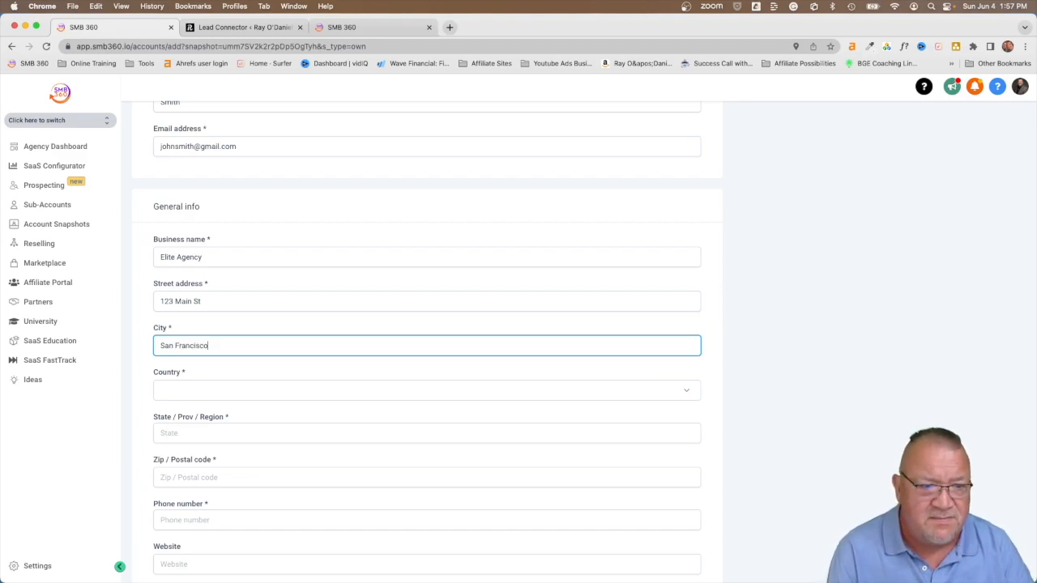
{"action": "key", "text": "Tab"}
{"action": "key", "text": "Tab"}
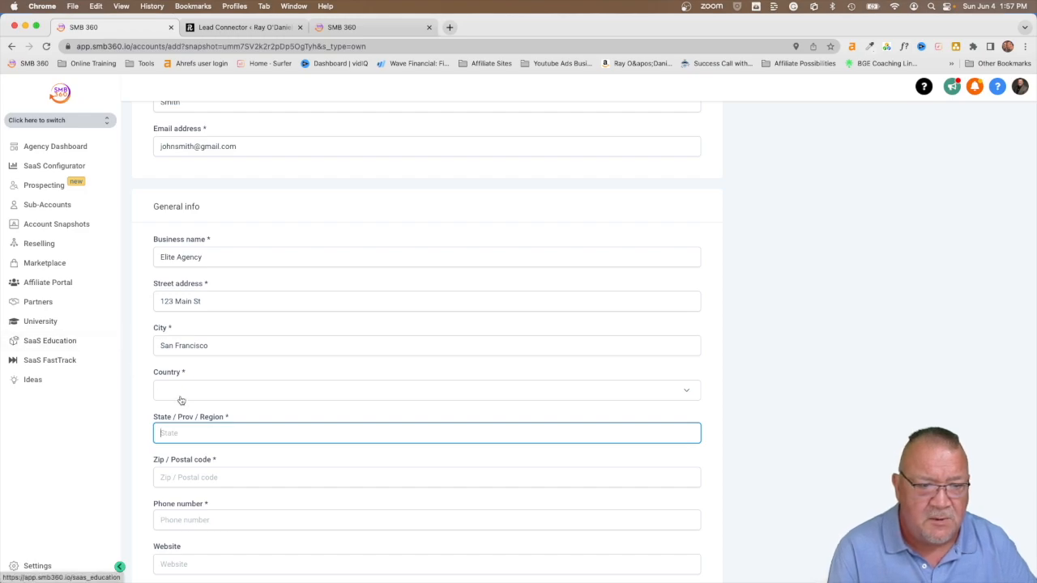
Step: Set the country to United States, the state to CA, and fill in the zip code
{"action": "left_click", "coordinate": [181, 400]}
{"action": "scroll", "coordinate": [208, 331], "scroll_direction": "down", "scroll_amount": 10}
{"action": "scroll", "coordinate": [208, 331], "scroll_direction": "down", "scroll_amount": 20}
{"action": "scroll", "coordinate": [208, 330], "scroll_direction": "down", "scroll_amount": 15}
{"action": "scroll", "coordinate": [209, 331], "scroll_direction": "down", "scroll_amount": 8}
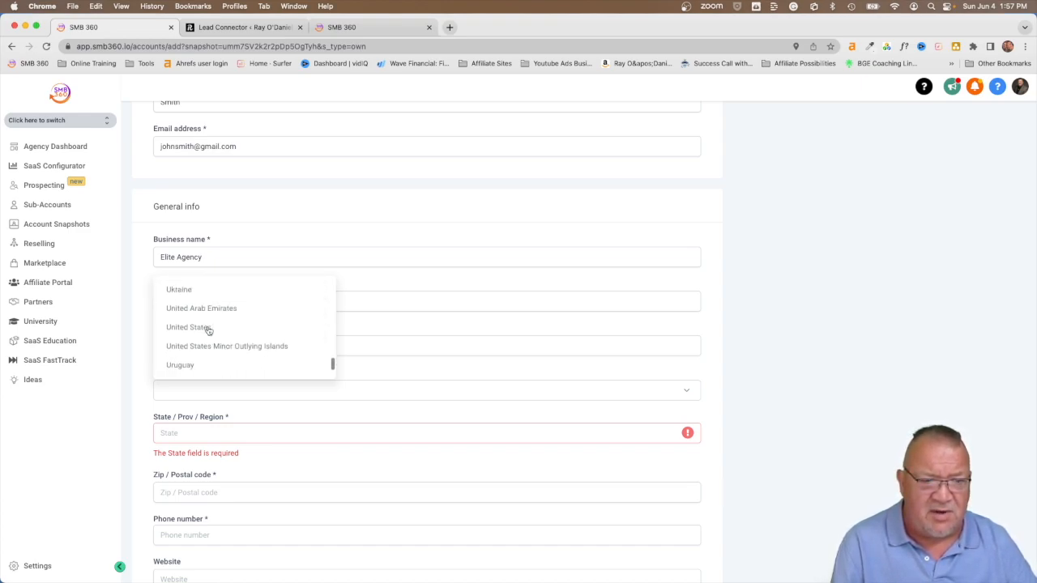
{"action": "left_click", "coordinate": [208, 329]}
{"action": "left_click", "coordinate": [198, 432]}
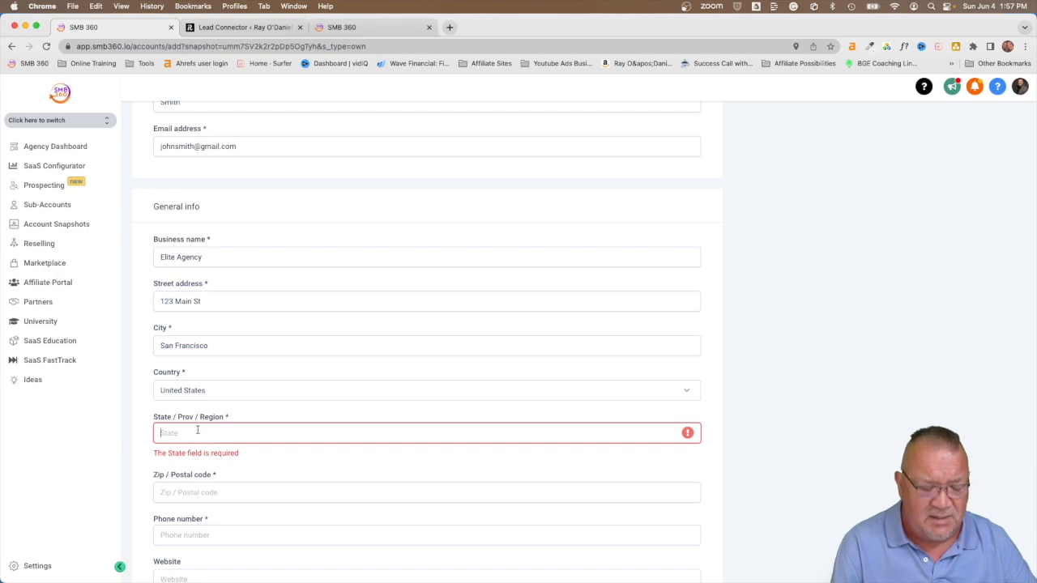
{"action": "type", "text": "CA"}
{"action": "left_click", "coordinate": [212, 496]}
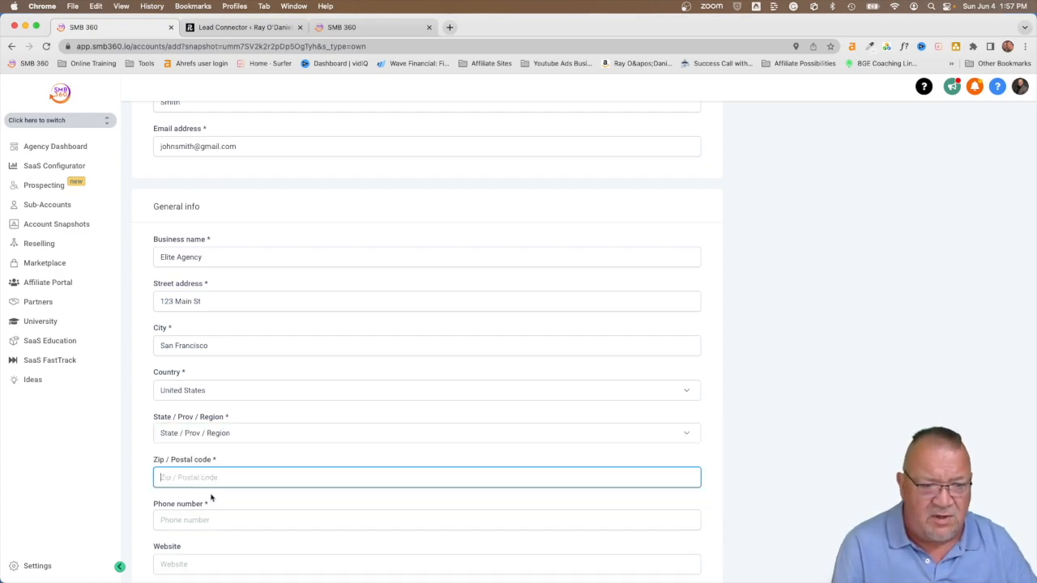
{"action": "type", "text": "90210"}
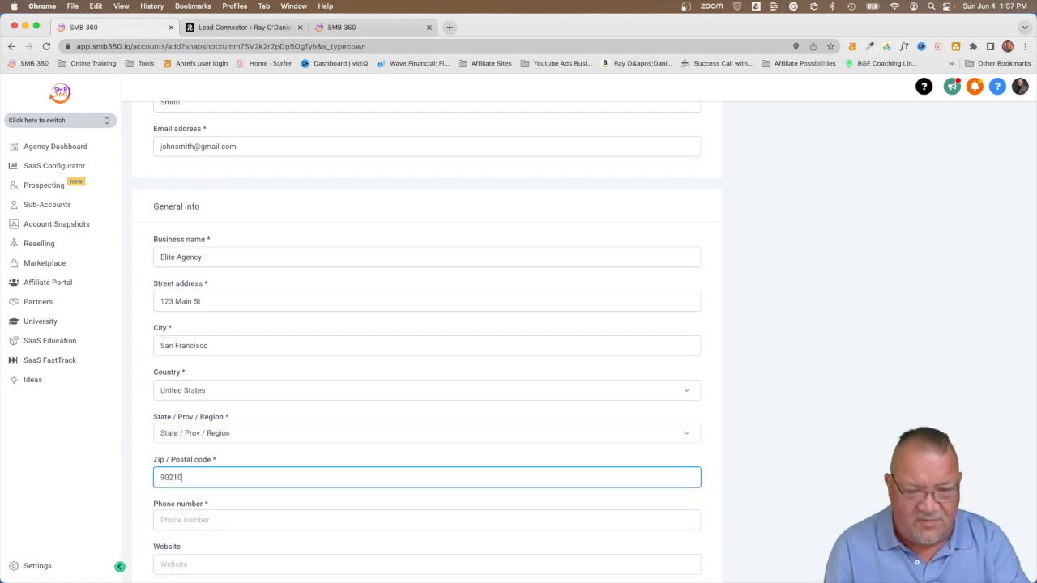
Step: Enter the business phone number, choose the Pacific/Midway (SST) time zone, and save the account
{"action": "key", "text": "Tab"}
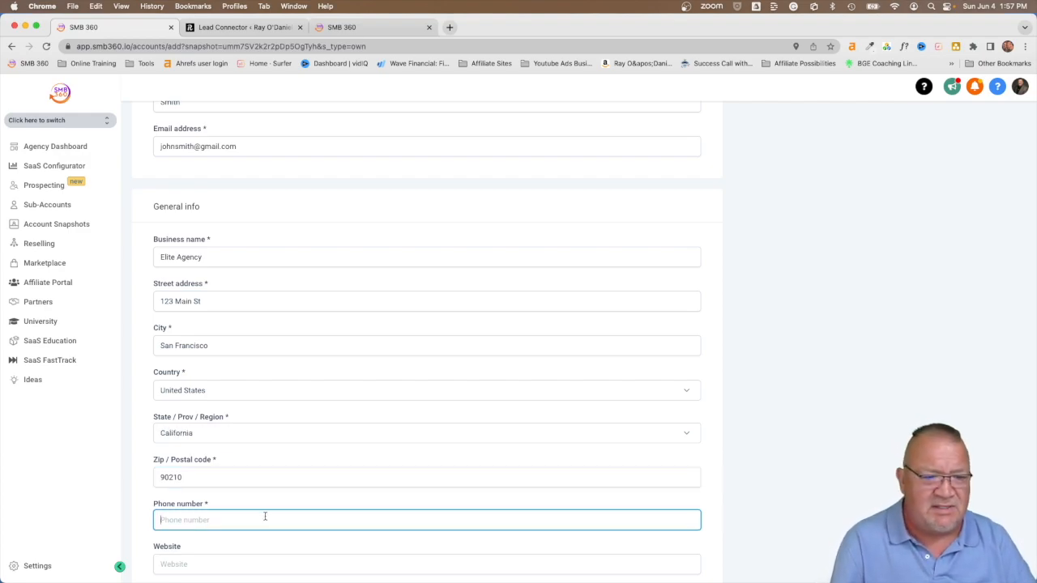
{"action": "scroll", "coordinate": [262, 514], "scroll_direction": "down", "scroll_amount": 3}
{"action": "type", "text": "+1212"}
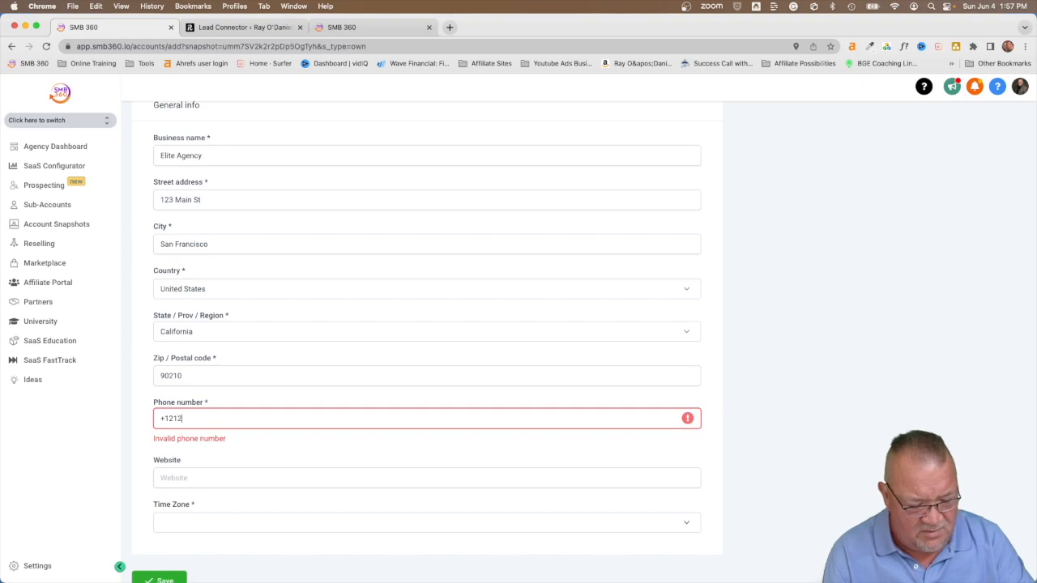
{"action": "type", "text": "5558080"}
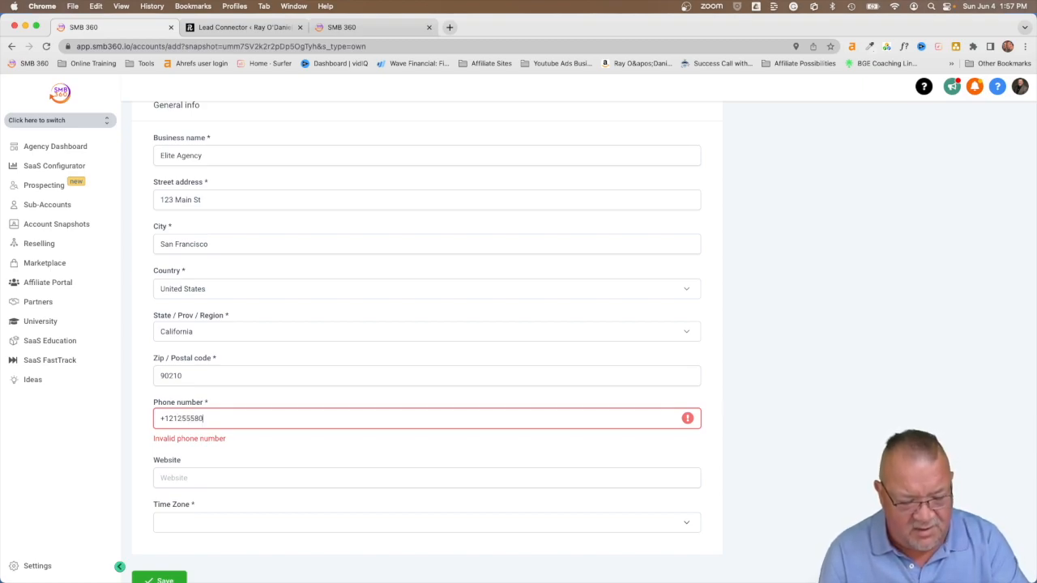
{"action": "left_click", "coordinate": [203, 511]}
{"action": "left_click", "coordinate": [225, 420]}
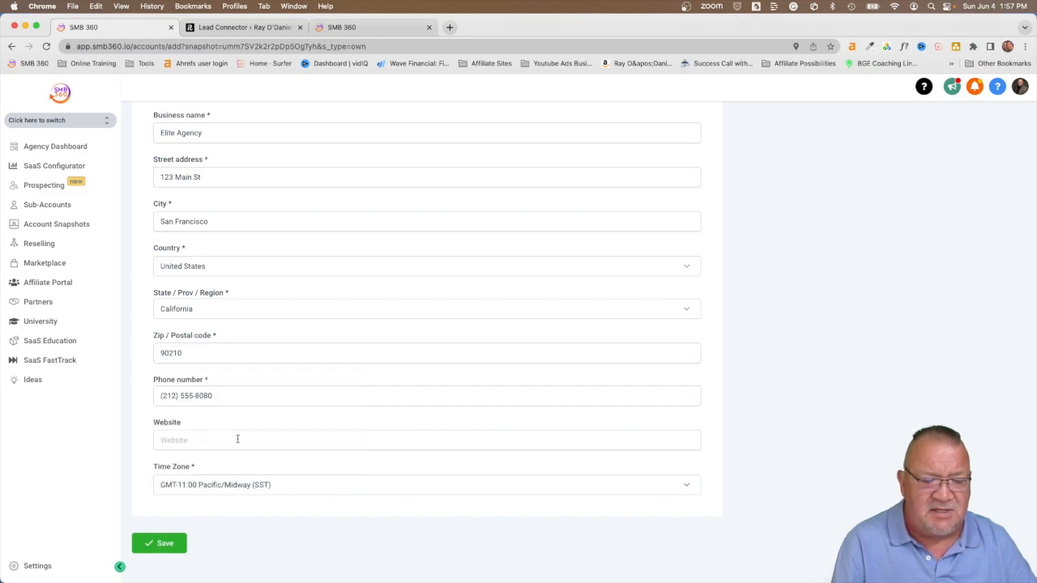
{"action": "left_click", "coordinate": [152, 544]}
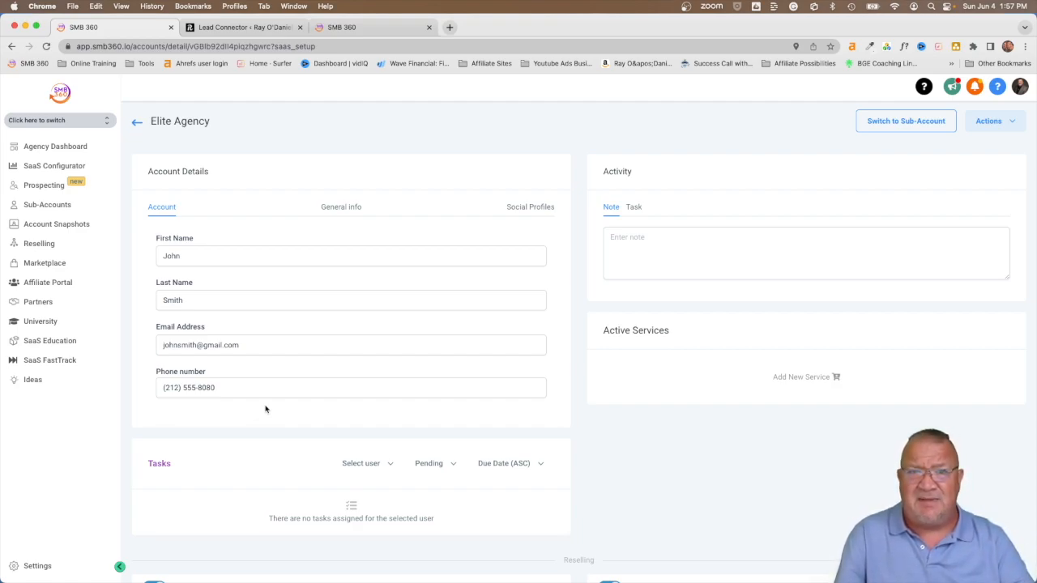
Step: Switch into the Elite Agency sub-account from its details page
{"action": "left_click", "coordinate": [883, 119]}
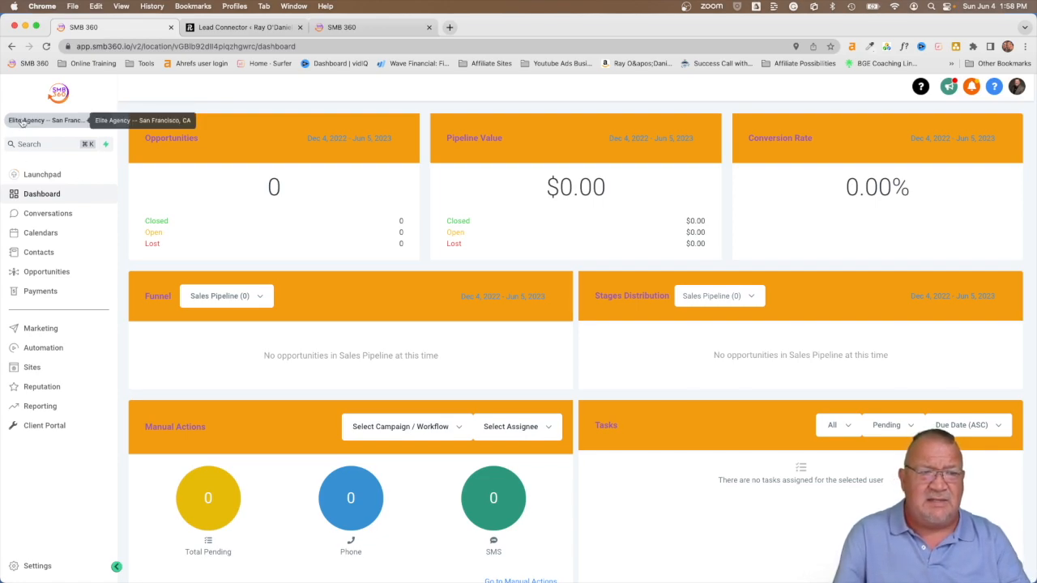
Step: Reset the browser zoom and bring up the Elite Agency Launchpad checklist
{"action": "scroll", "coordinate": [23, 124], "scroll_direction": "up", "scroll_amount": 5}
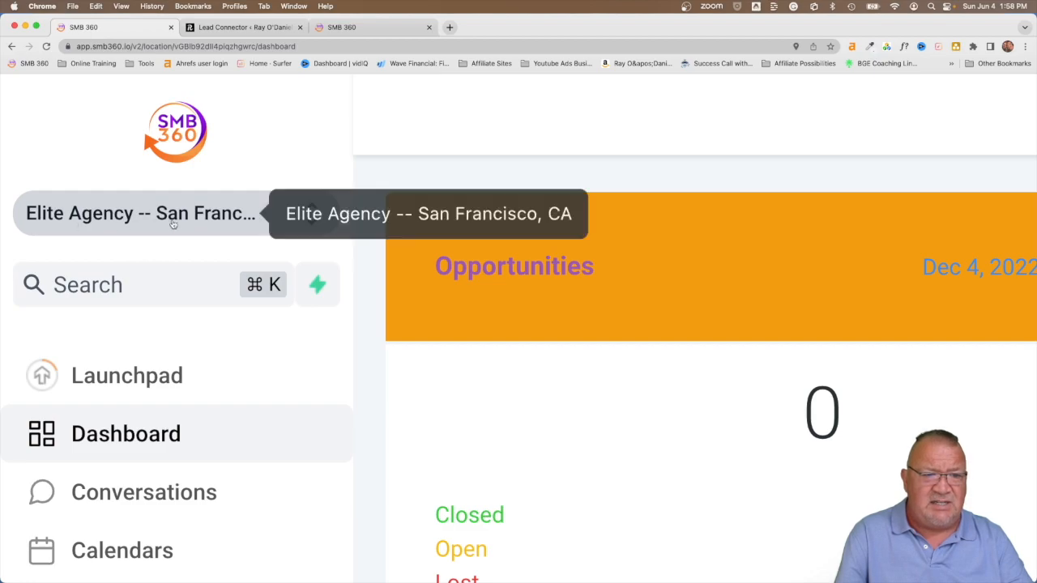
{"action": "key", "text": "super+minus"}
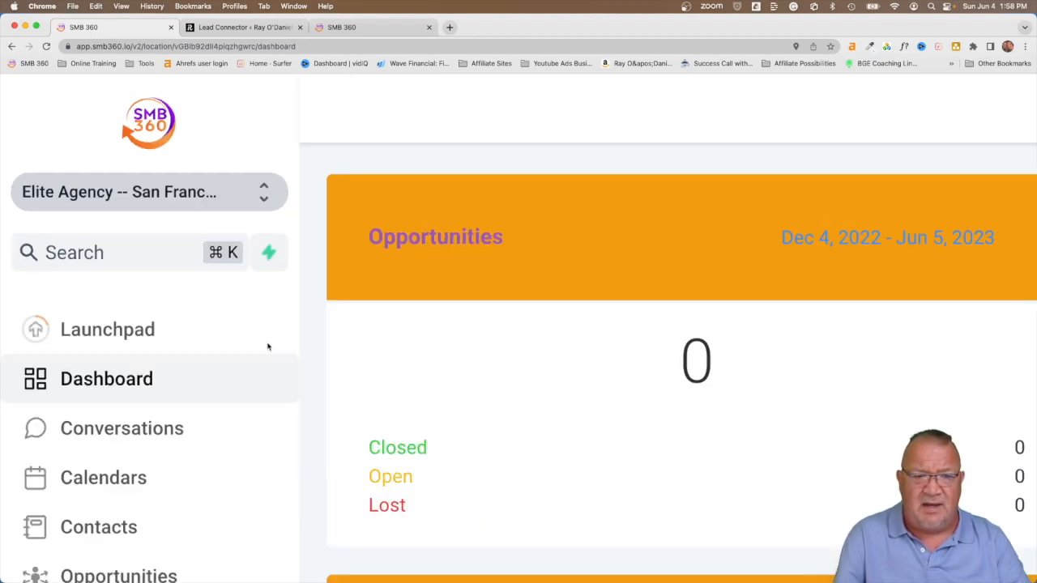
{"action": "scroll", "coordinate": [268, 347], "scroll_direction": "down", "scroll_amount": 5}
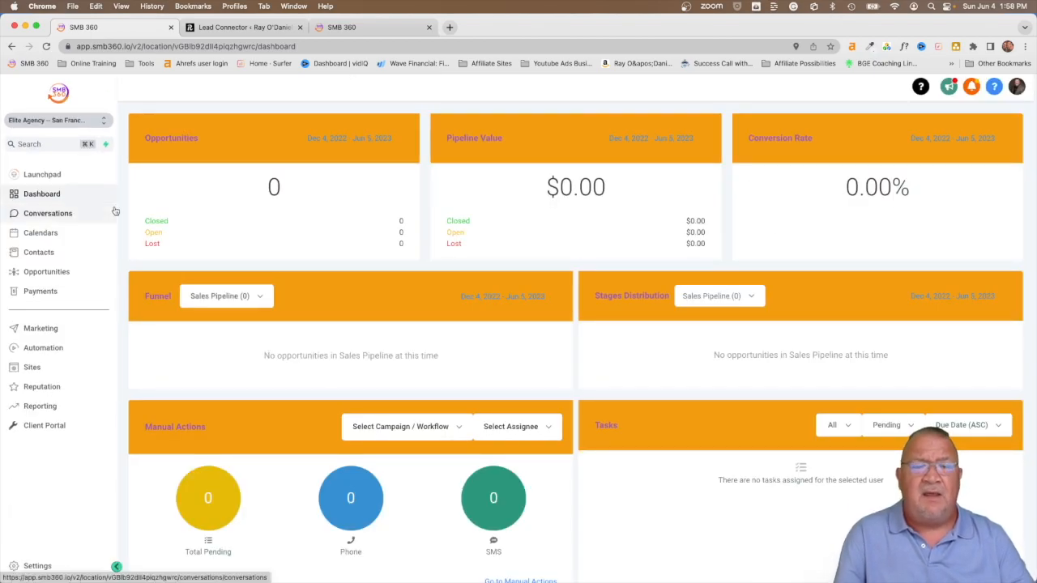
{"action": "left_click", "coordinate": [55, 175]}
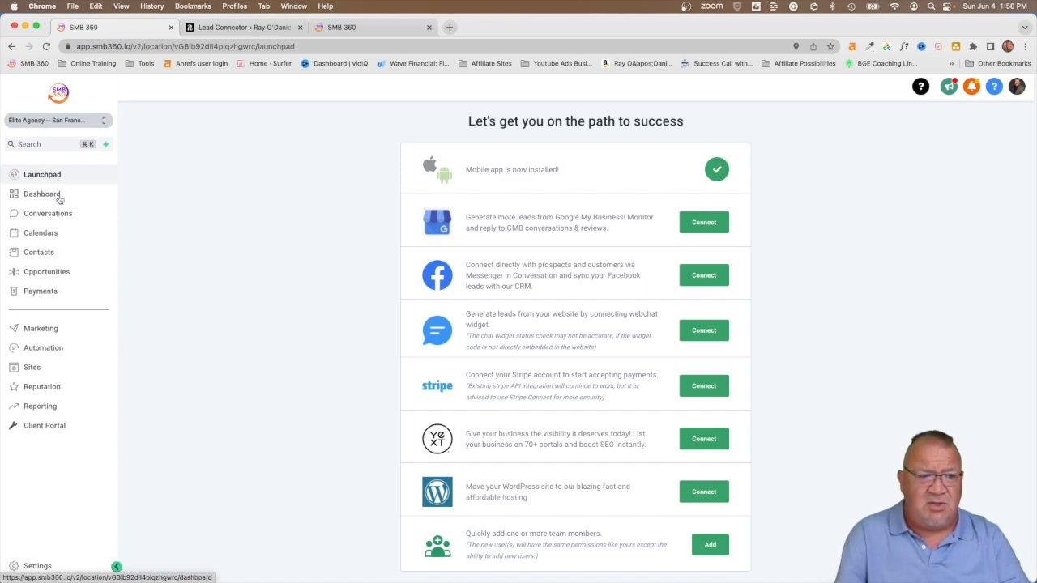
Step: Go to Sites > Memberships and open the Onboarding Course product outline
{"action": "left_click", "coordinate": [36, 369]}
{"action": "mouse_move", "coordinate": [399, 115]}
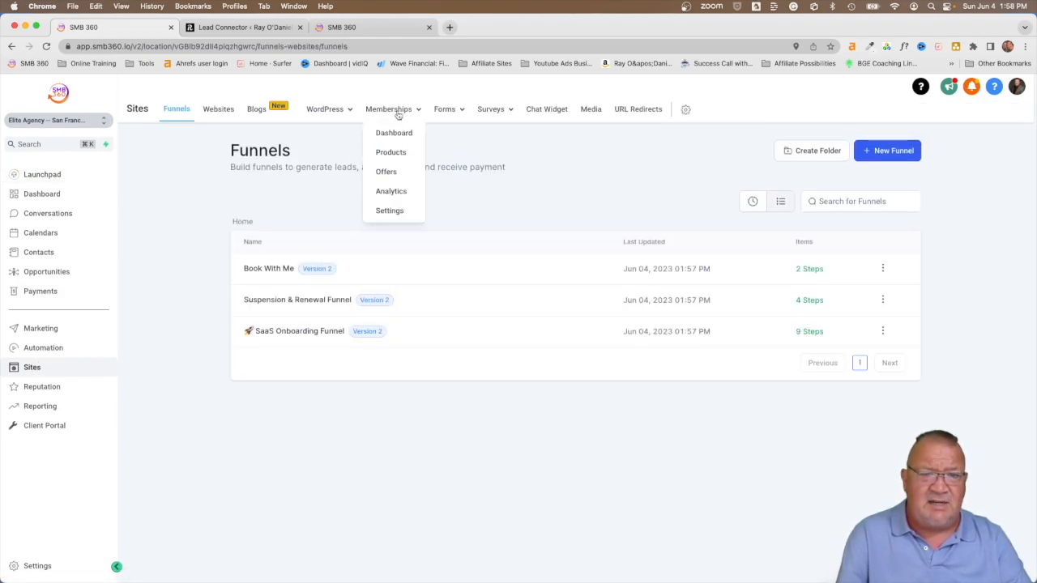
{"action": "left_click", "coordinate": [392, 155]}
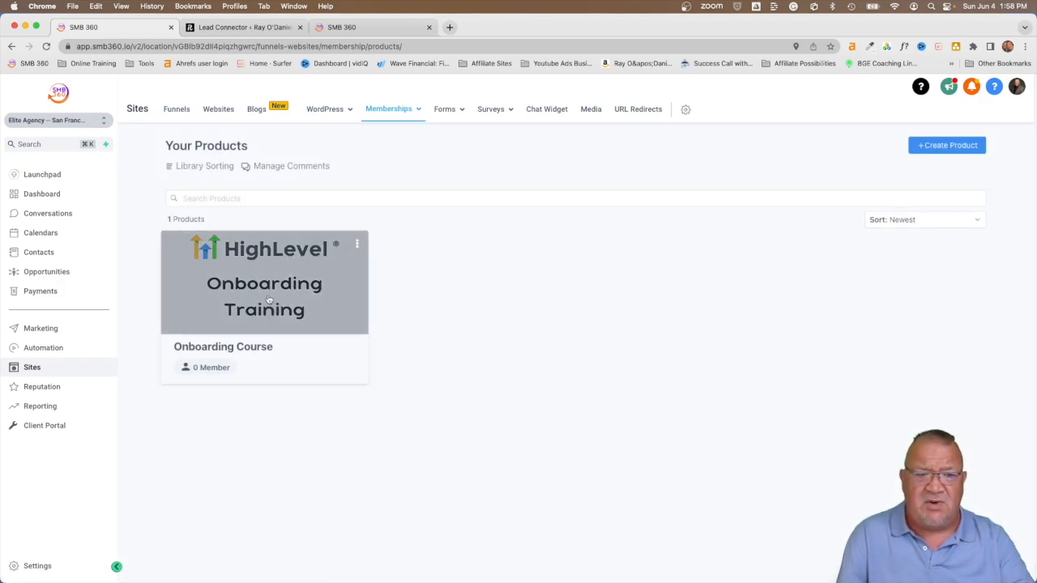
{"action": "left_click", "coordinate": [269, 300]}
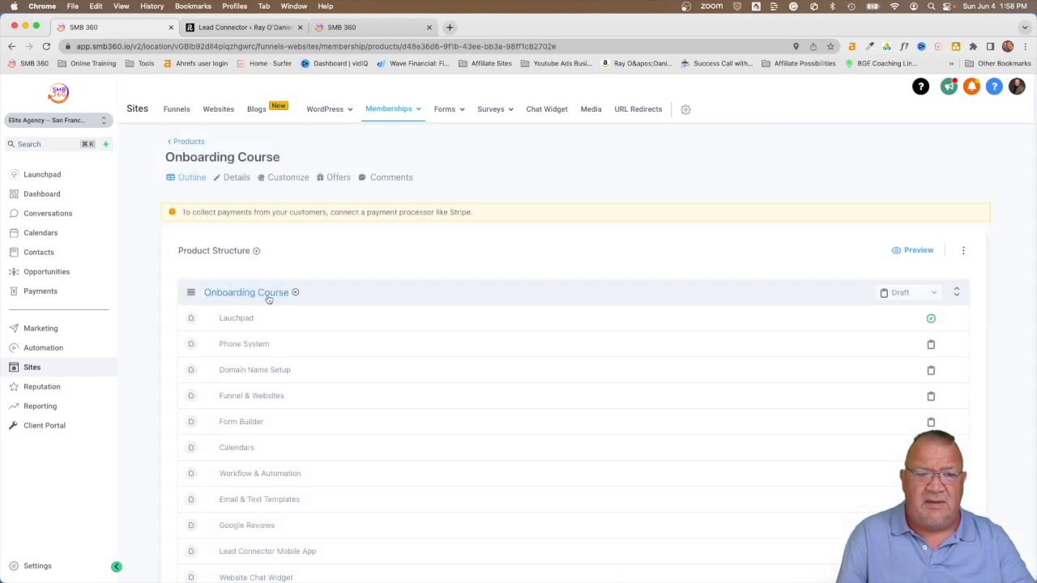
{"action": "scroll", "coordinate": [385, 327], "scroll_direction": "down", "scroll_amount": 1}
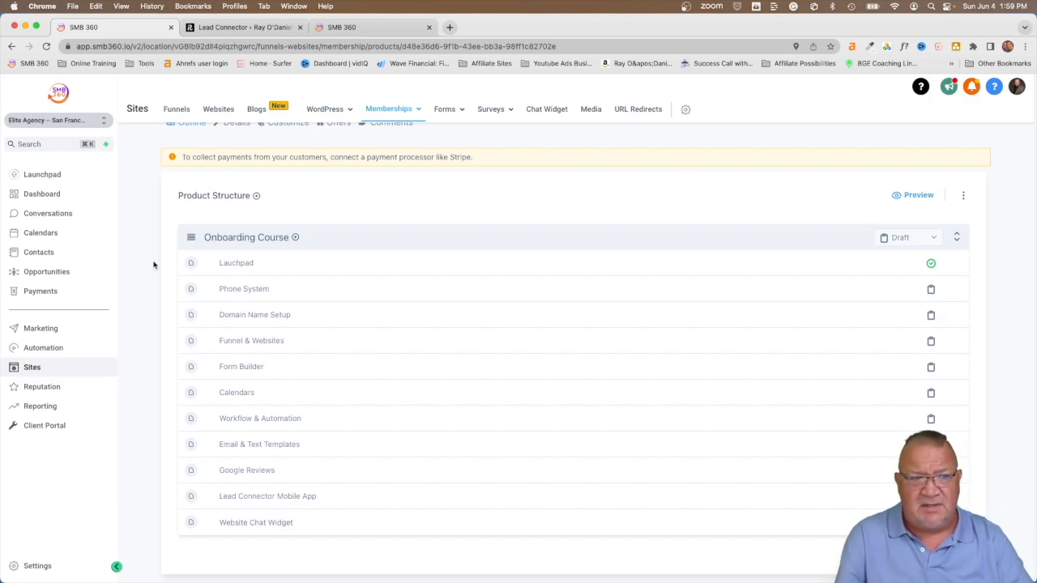
Step: From the Launchpad, start connecting Google My Business, then close the Google sign-in popup
{"action": "left_click", "coordinate": [39, 175]}
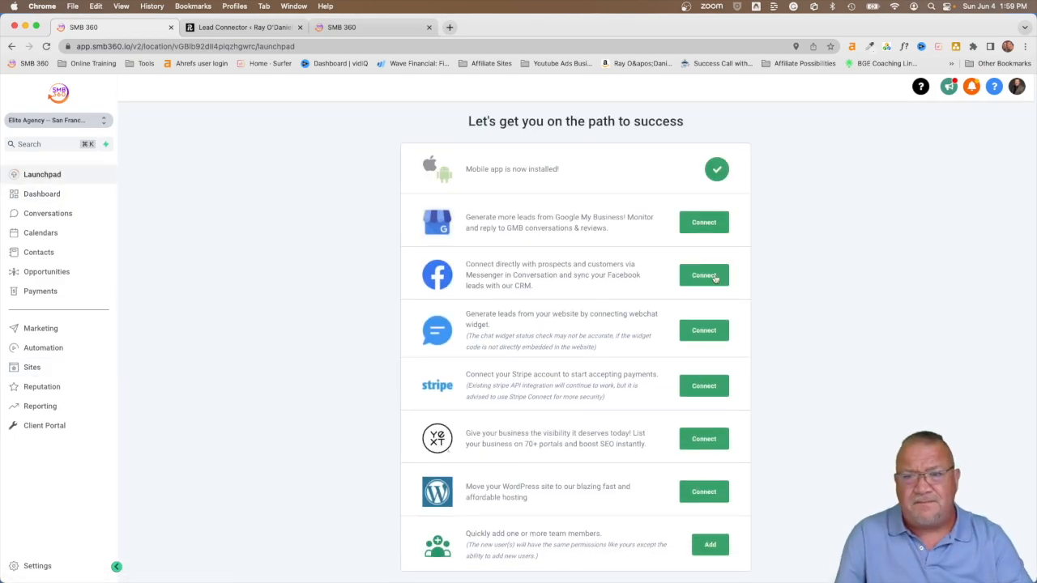
{"action": "left_click", "coordinate": [696, 226]}
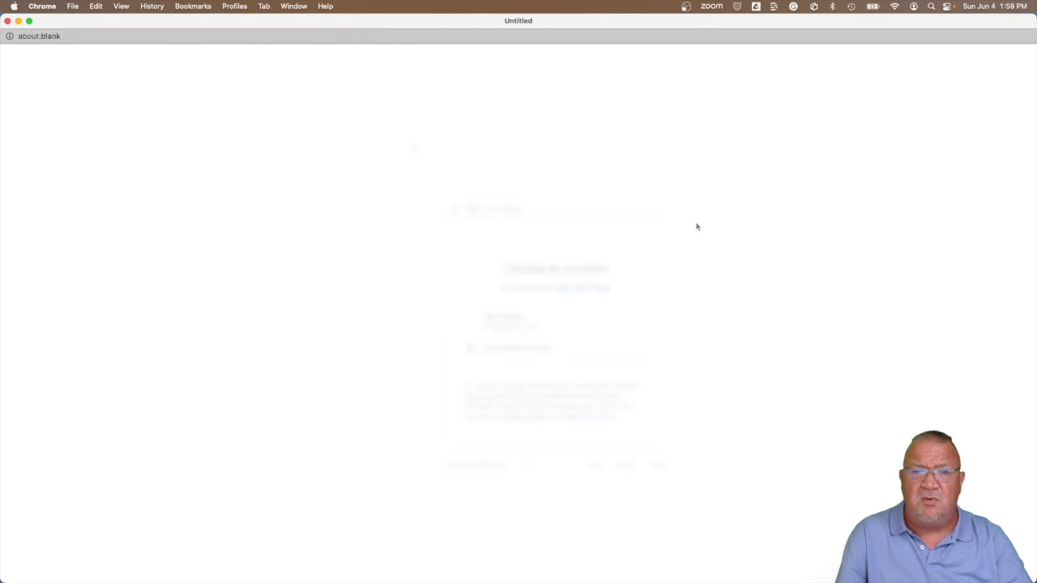
{"action": "left_click", "coordinate": [7, 20]}
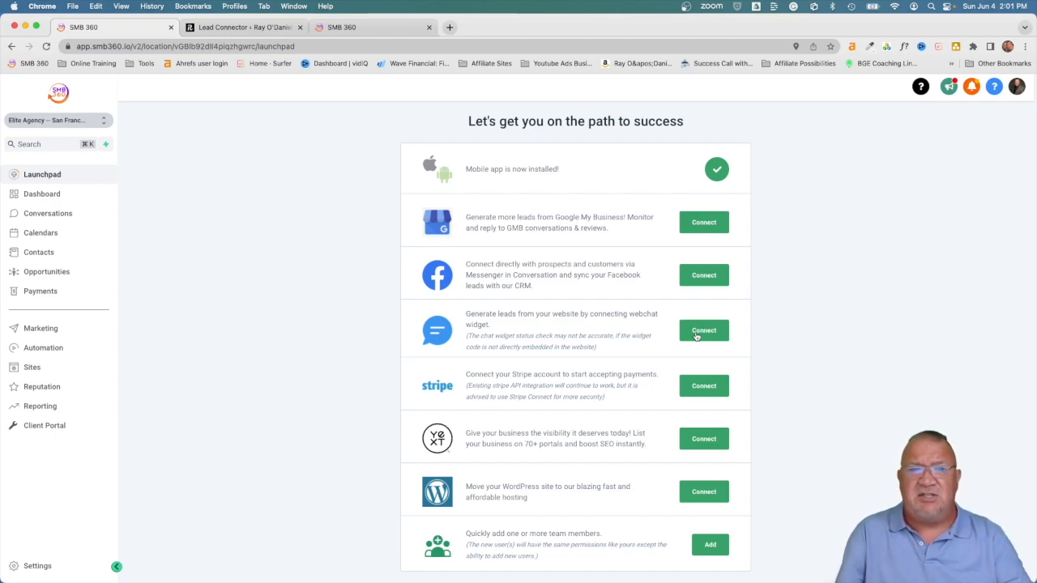
Step: Review the WordPress LeadConnector settings, then open Elite Agency's Business Profile Settings in SMB 360
{"action": "left_click", "coordinate": [224, 26]}
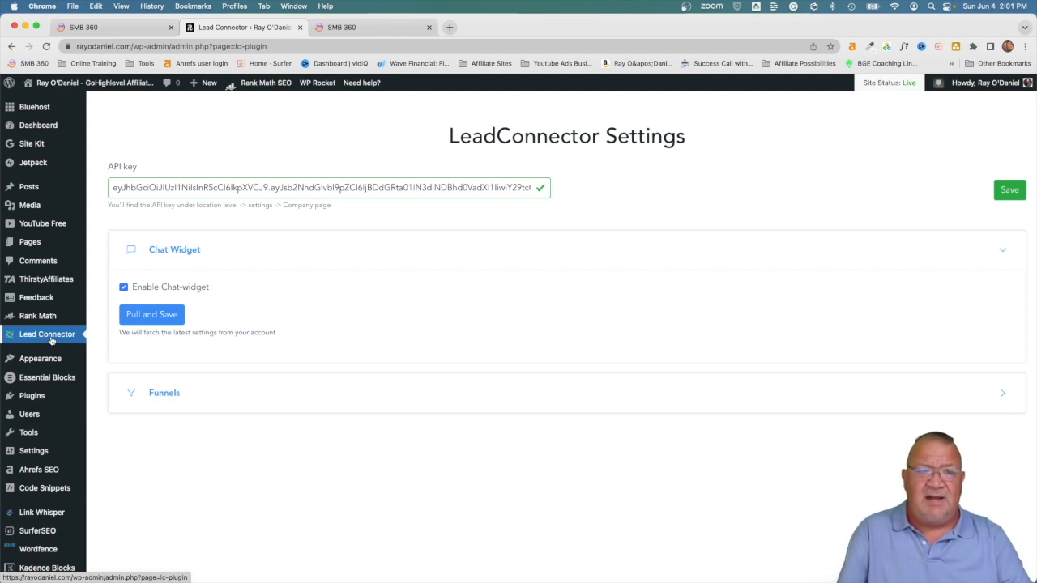
{"action": "scroll", "coordinate": [52, 339], "scroll_direction": "up", "scroll_amount": 5}
{"action": "scroll", "coordinate": [53, 339], "scroll_direction": "up", "scroll_amount": 1}
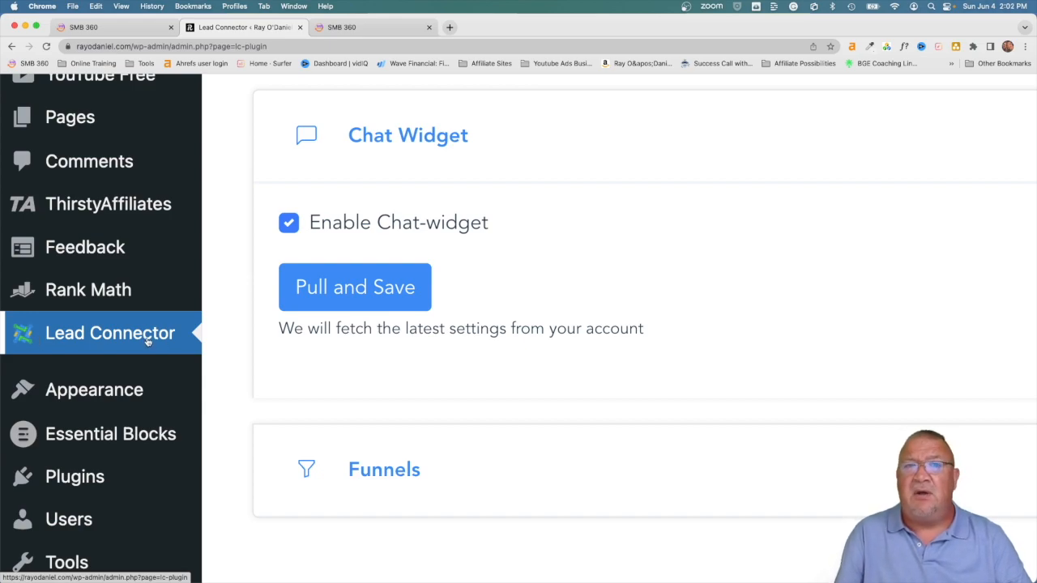
{"action": "scroll", "coordinate": [147, 340], "scroll_direction": "down", "scroll_amount": 6}
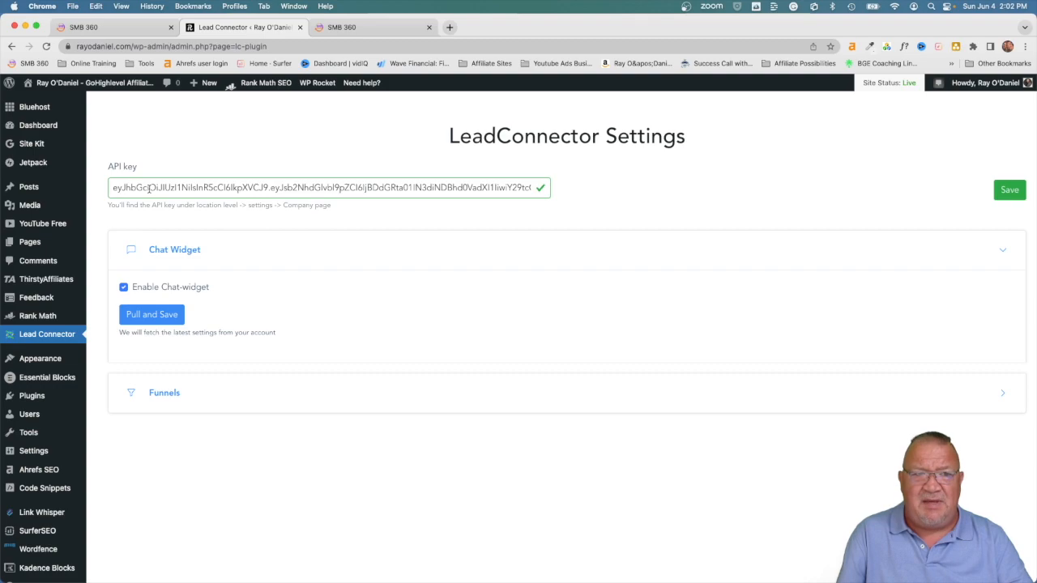
{"action": "left_click", "coordinate": [108, 29]}
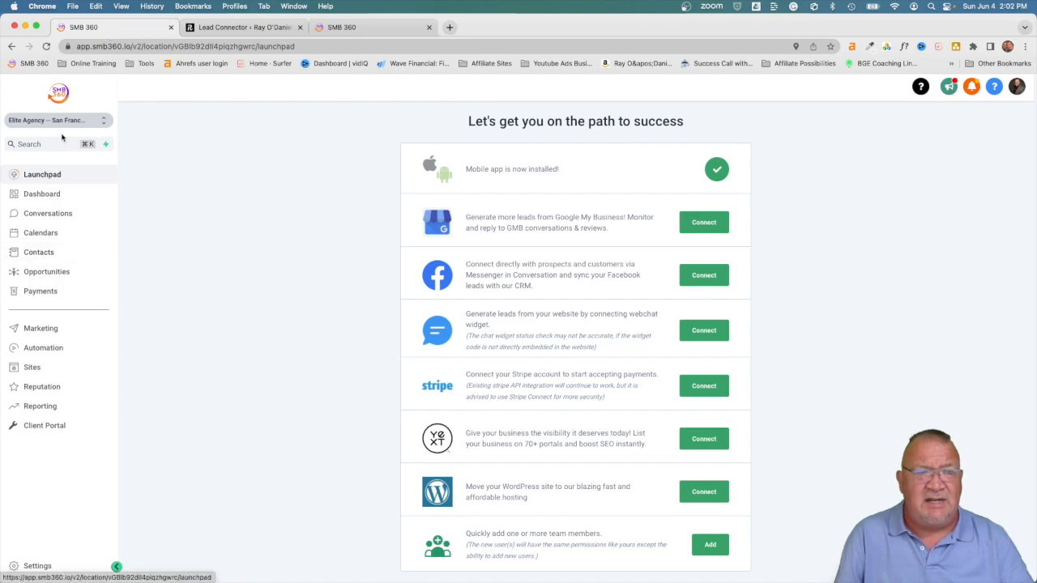
{"action": "left_click", "coordinate": [35, 569]}
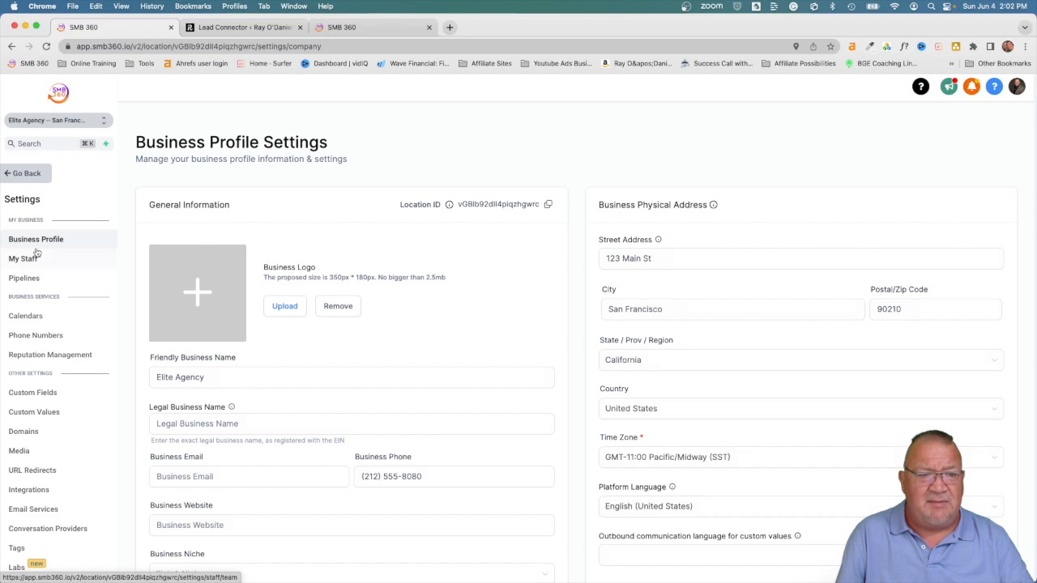
Step: Locate the masked API Key row, then switch back to the LeadConnector settings tab
{"action": "scroll", "coordinate": [281, 384], "scroll_direction": "down", "scroll_amount": 2}
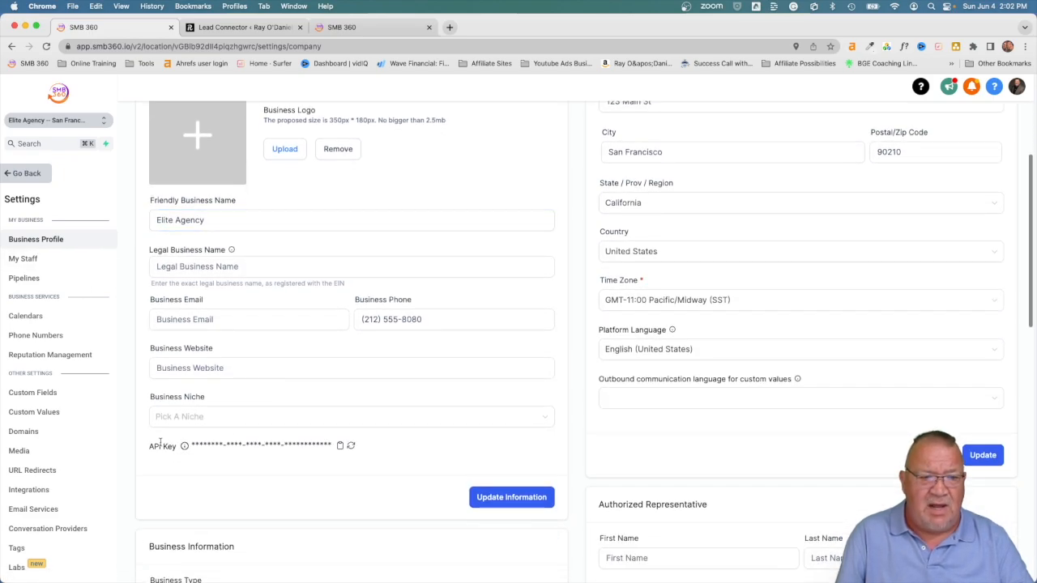
{"action": "scroll", "coordinate": [158, 448], "scroll_direction": "up", "scroll_amount": 4}
{"action": "scroll", "coordinate": [158, 448], "scroll_direction": "up", "scroll_amount": 2}
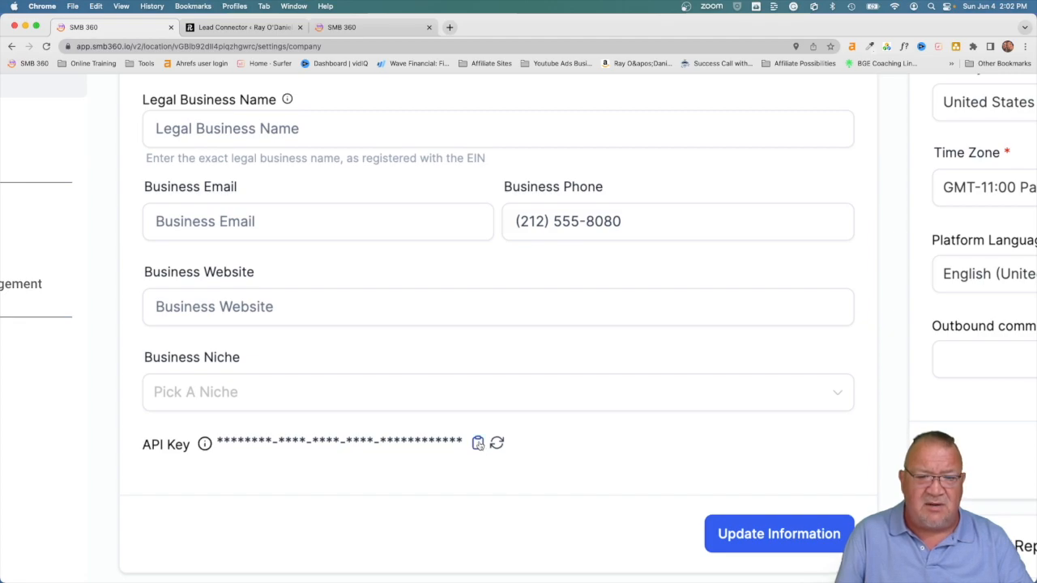
{"action": "left_click", "coordinate": [231, 32]}
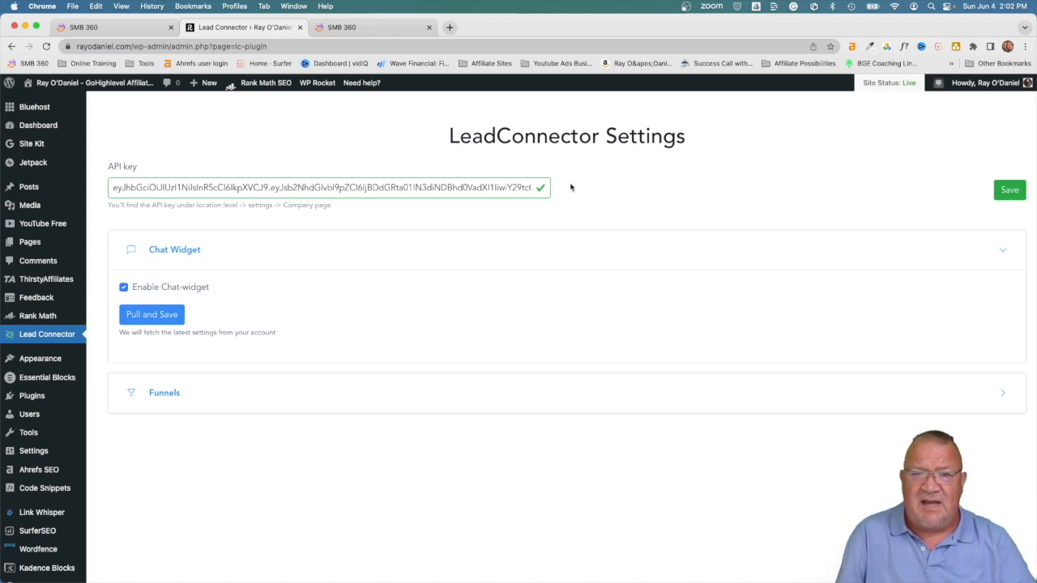
Step: Expand the LeadConnector Funnels section to reveal its empty table, then switch back to the SMB 360 tab
{"action": "scroll", "coordinate": [532, 160], "scroll_direction": "up", "scroll_amount": 5}
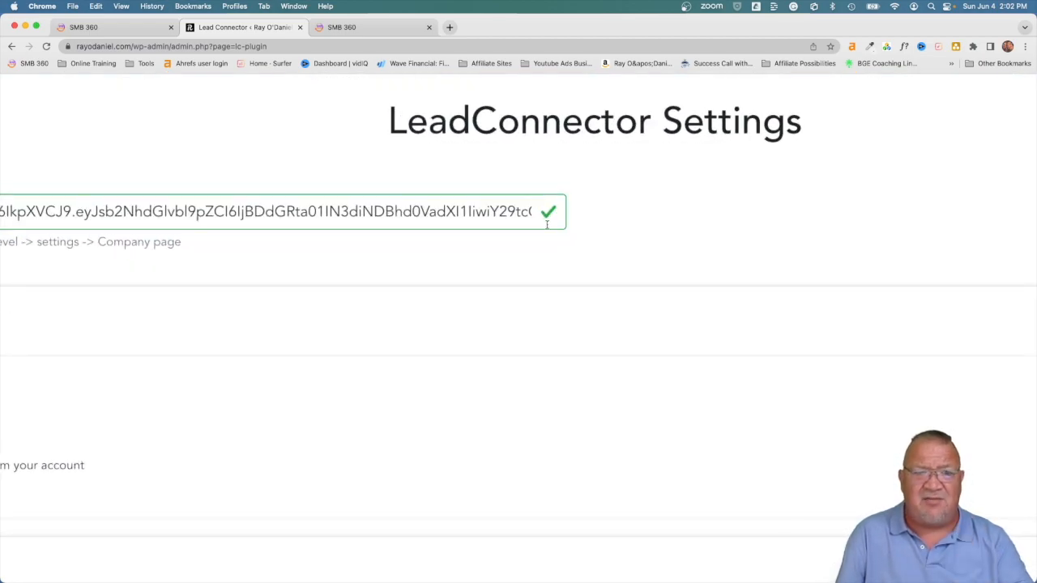
{"action": "scroll", "coordinate": [546, 224], "scroll_direction": "down", "scroll_amount": 5}
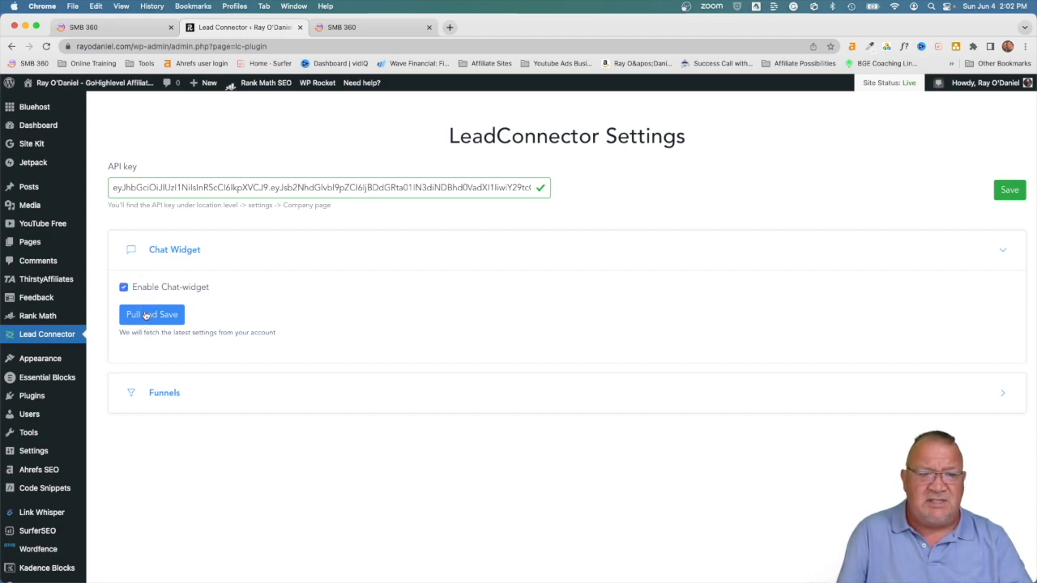
{"action": "left_click", "coordinate": [160, 398]}
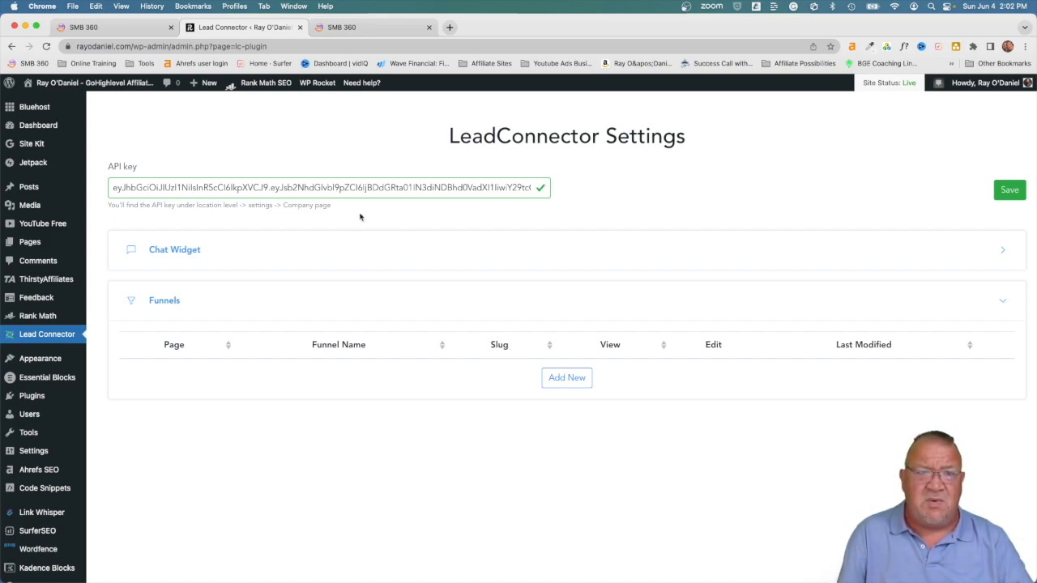
{"action": "left_click", "coordinate": [119, 31]}
Step: Go Back from settings to the Elite Agency Launchpad and open the Sites funnels list
{"action": "left_click", "coordinate": [213, 213]}
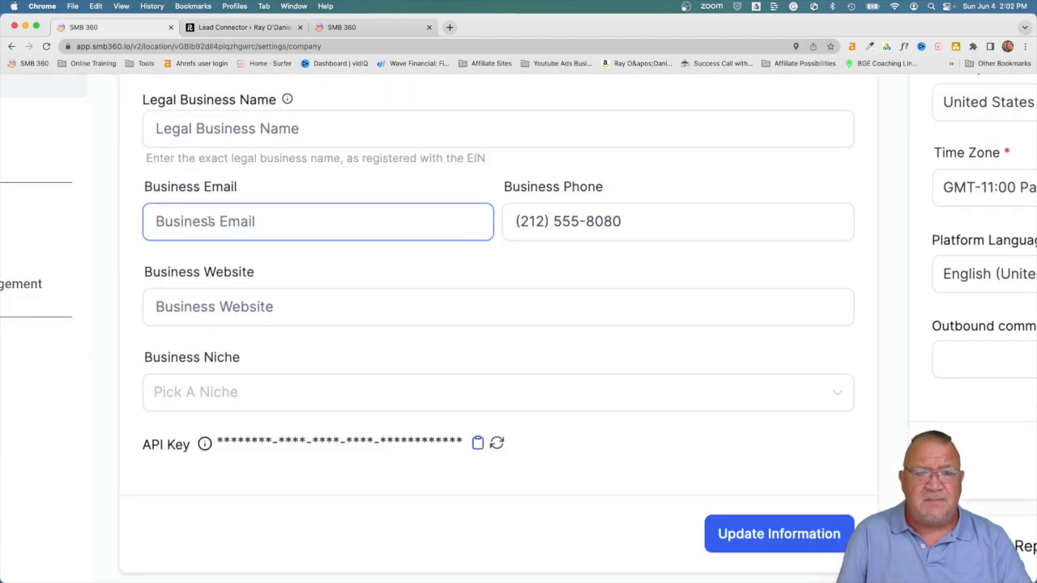
{"action": "key", "text": "super+0"}
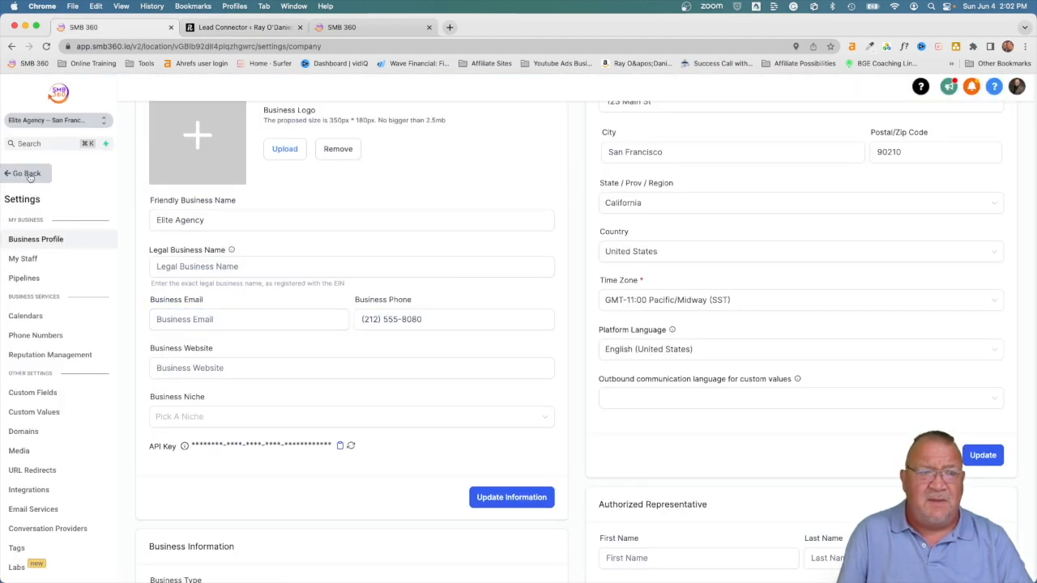
{"action": "left_click", "coordinate": [30, 175]}
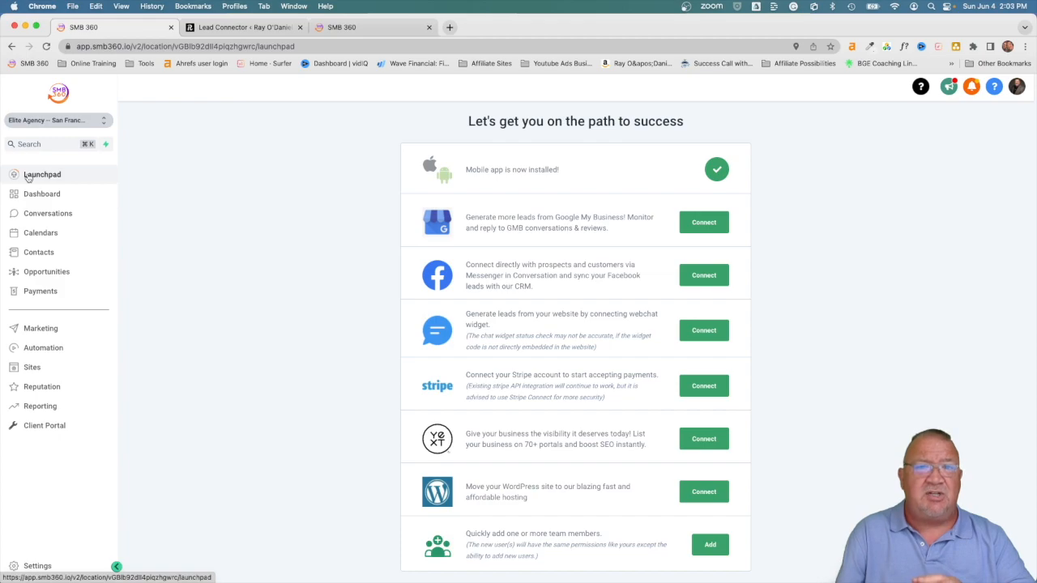
{"action": "left_click", "coordinate": [31, 367]}
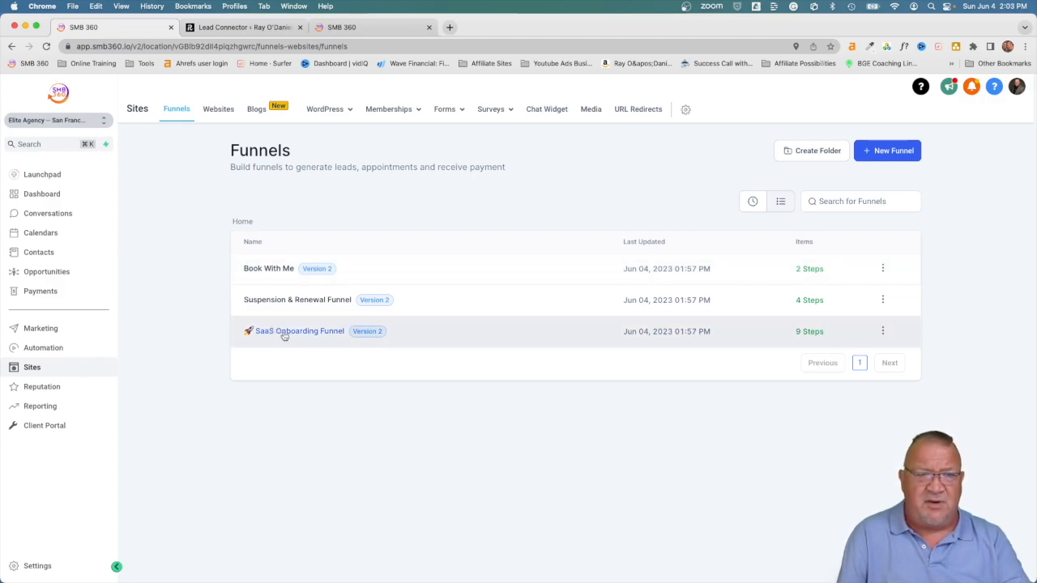
Step: Show the Websites list, which holds the LinkTree Page Templates site
{"action": "left_click", "coordinate": [217, 111]}
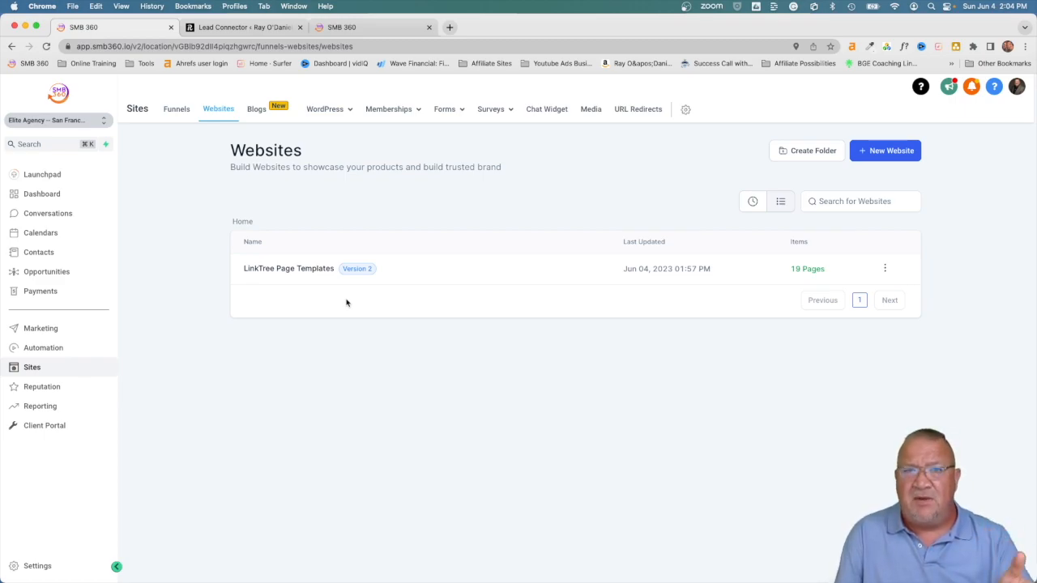
Step: Look over the LinkTree Page Templates website and its settings, then open the Chat Widget settings
{"action": "left_click", "coordinate": [275, 269]}
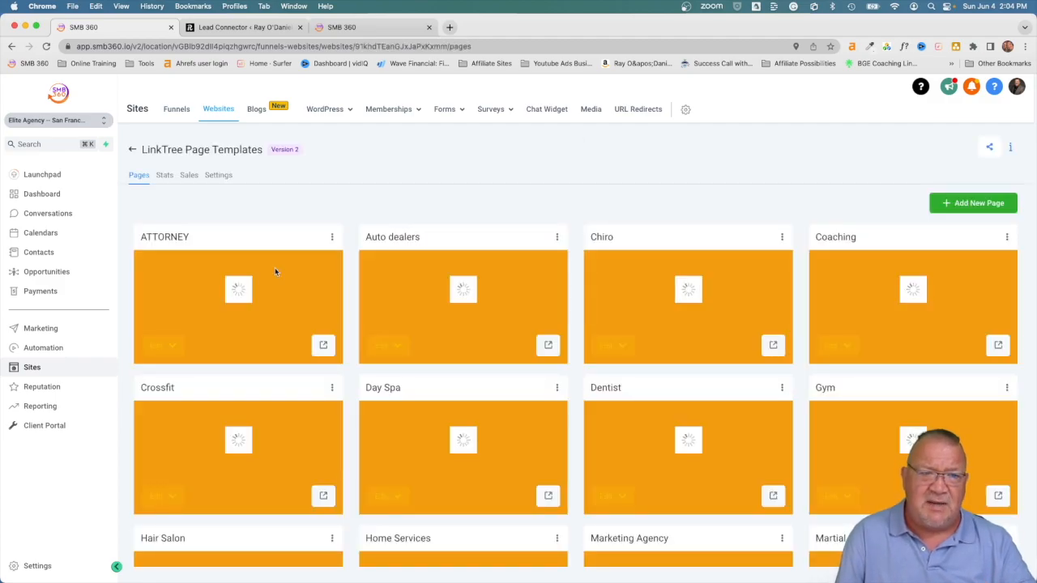
{"action": "left_click", "coordinate": [217, 176]}
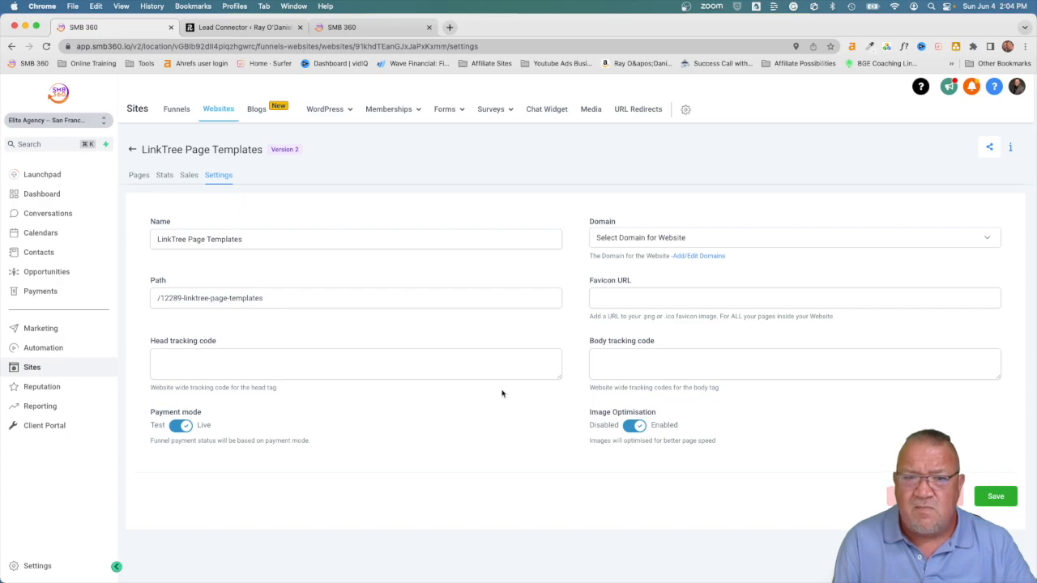
{"action": "left_click", "coordinate": [138, 176]}
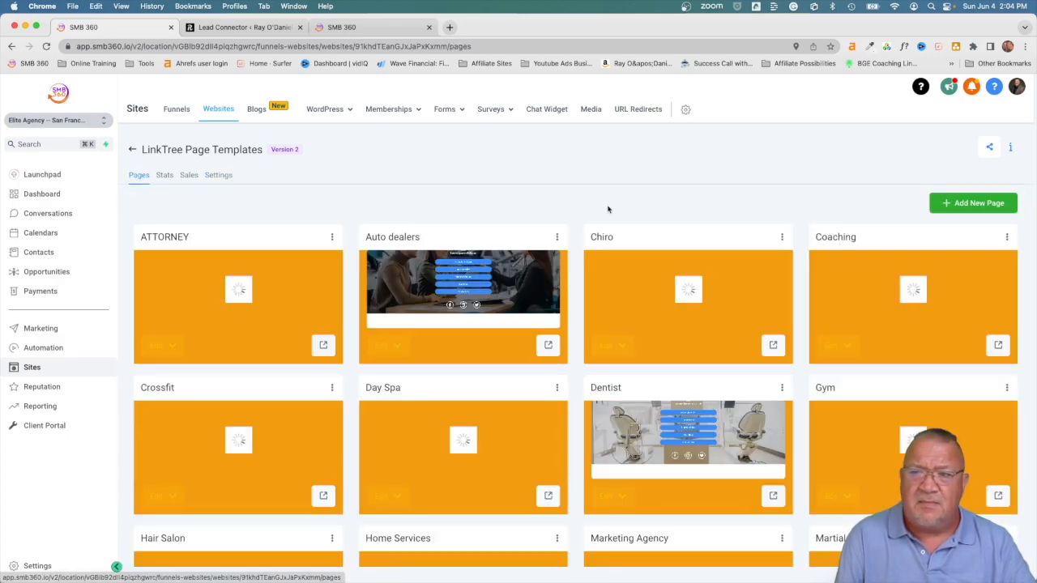
{"action": "left_click", "coordinate": [218, 176]}
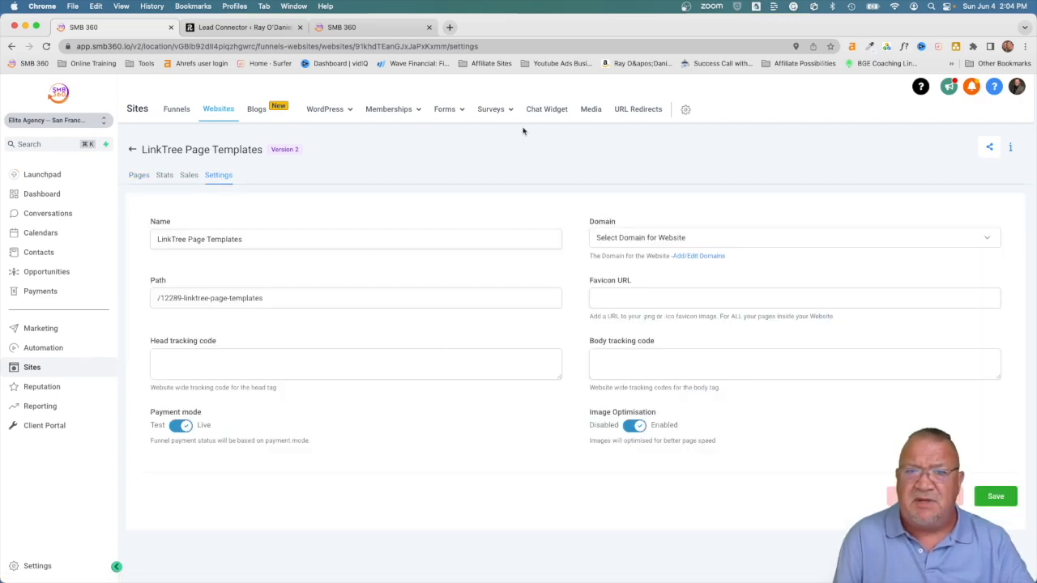
{"action": "left_click", "coordinate": [549, 110]}
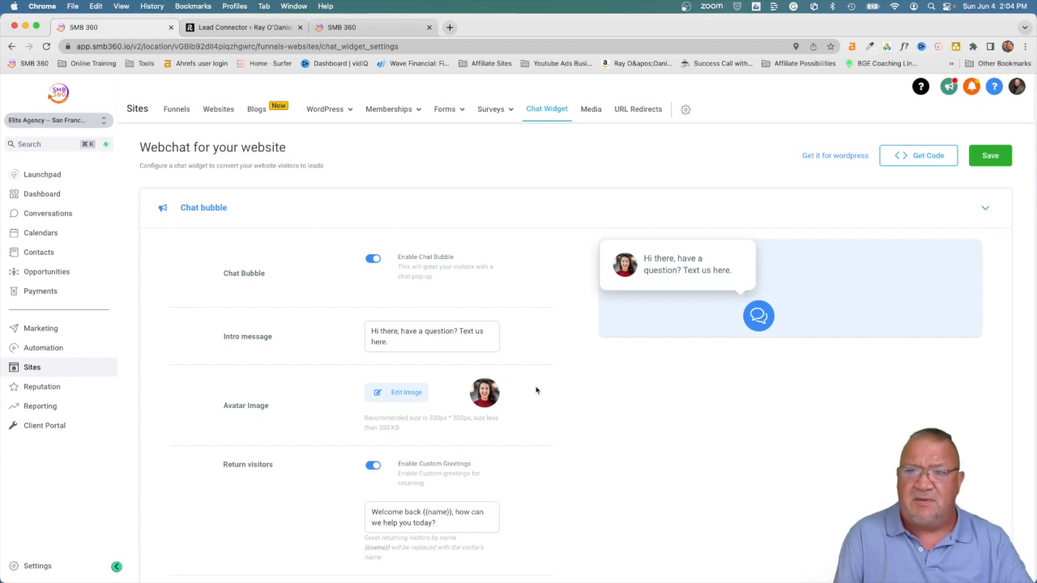
Step: View the chat widget's Body Code embed snippet via Get Code, then close that dialog
{"action": "scroll", "coordinate": [536, 390], "scroll_direction": "down", "scroll_amount": 4}
{"action": "scroll", "coordinate": [535, 391], "scroll_direction": "up", "scroll_amount": 4}
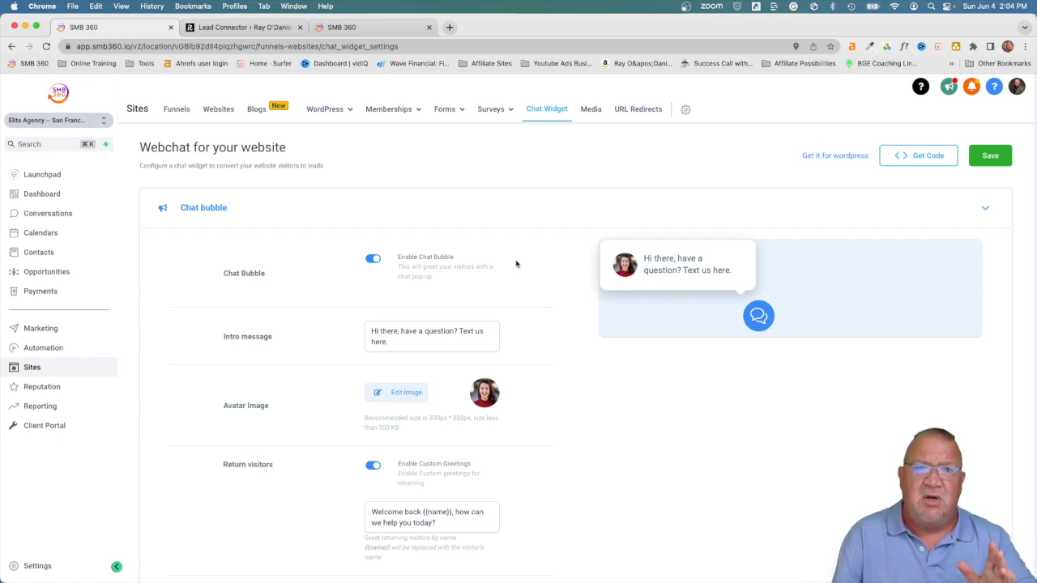
{"action": "left_click", "coordinate": [914, 159]}
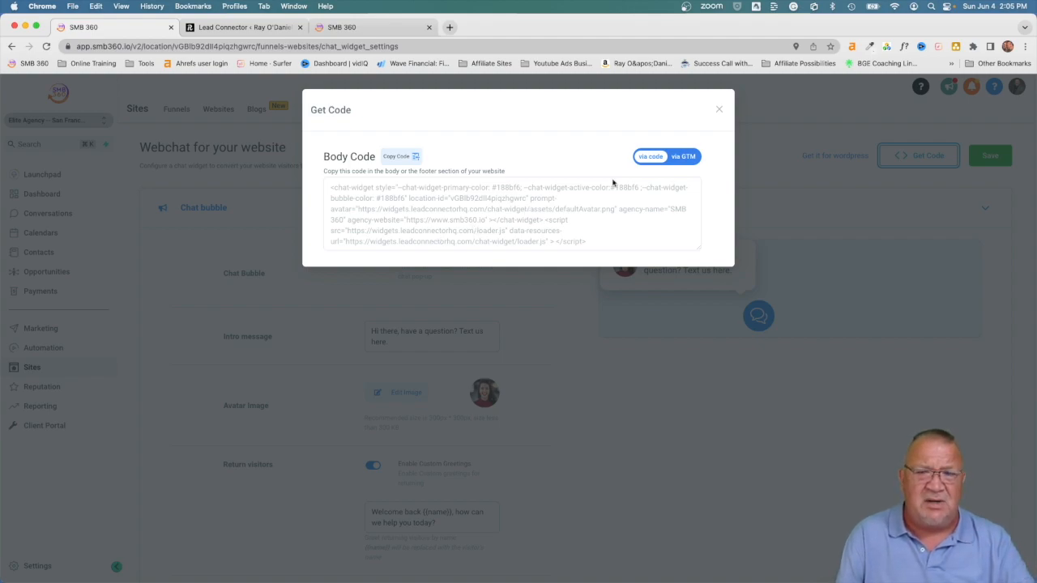
{"action": "left_click", "coordinate": [719, 110]}
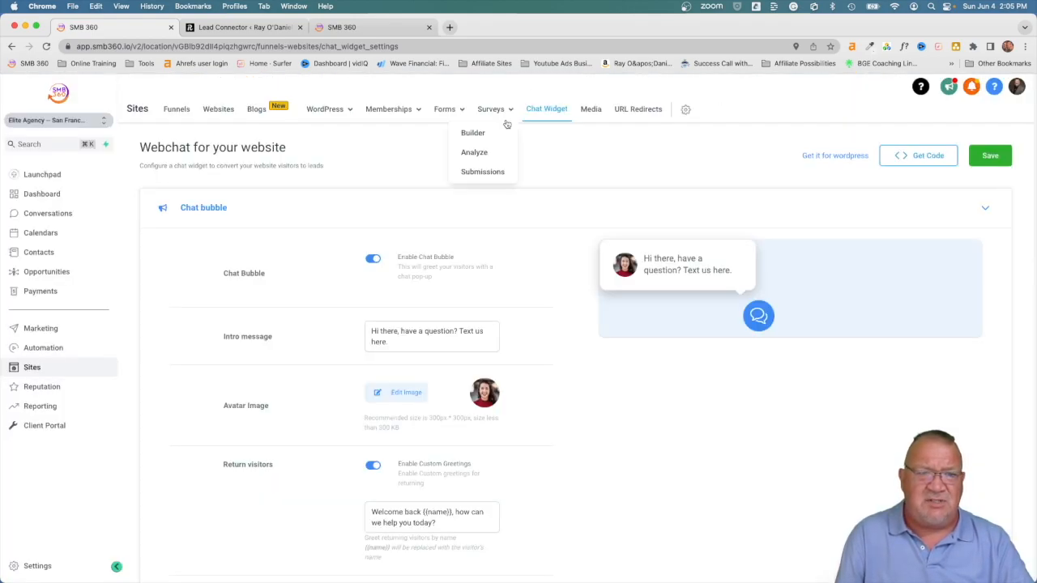
Step: Load the live rayodaniel.com site in the browser and scroll around it
{"action": "left_click", "coordinate": [441, 46]}
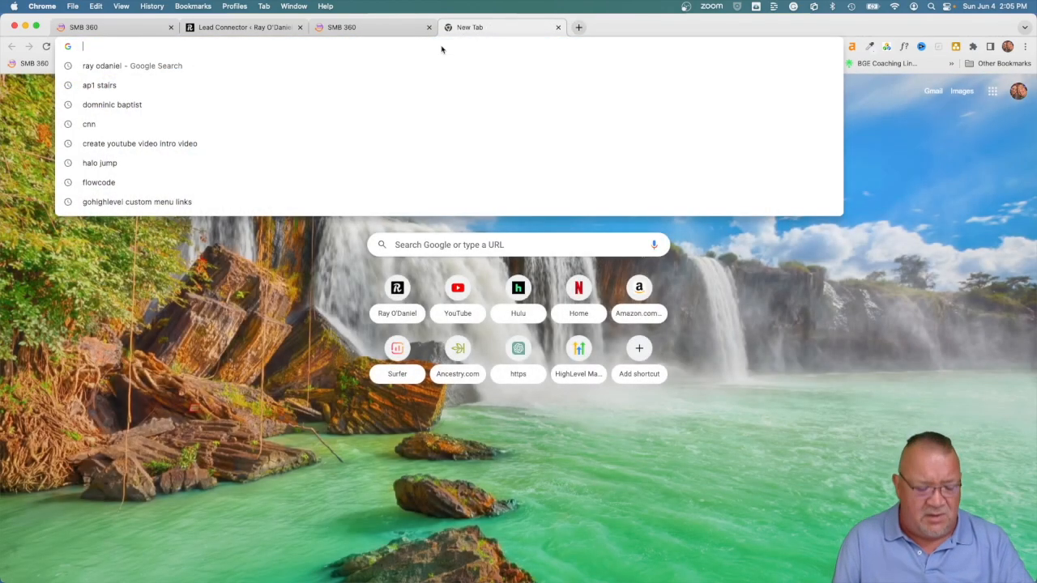
{"action": "type", "text": "ray"}
{"action": "key", "text": "Return"}
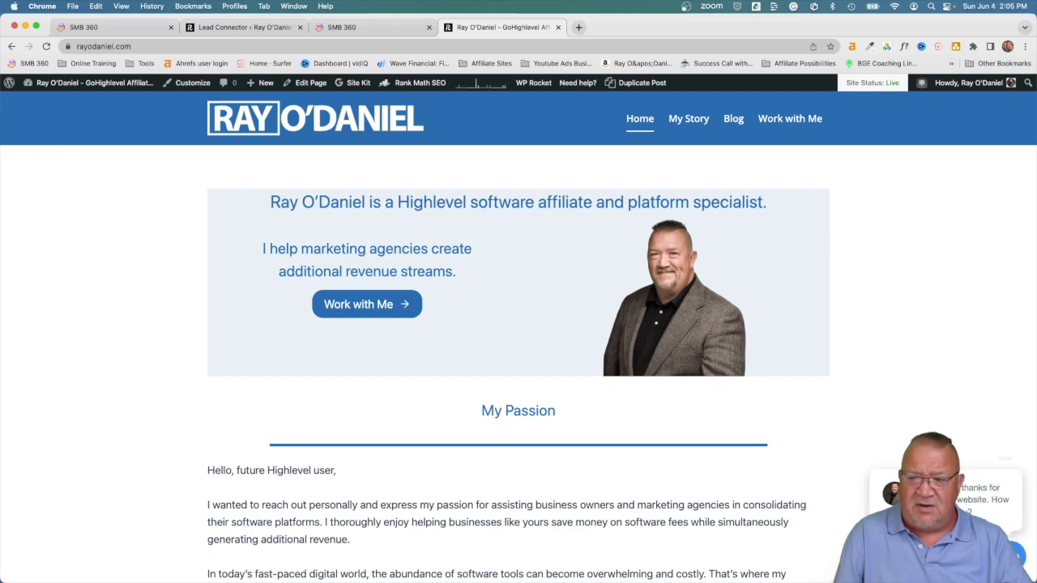
{"action": "scroll", "coordinate": [956, 523], "scroll_direction": "up", "scroll_amount": 5}
{"action": "scroll", "coordinate": [956, 523], "scroll_direction": "right", "scroll_amount": 1}
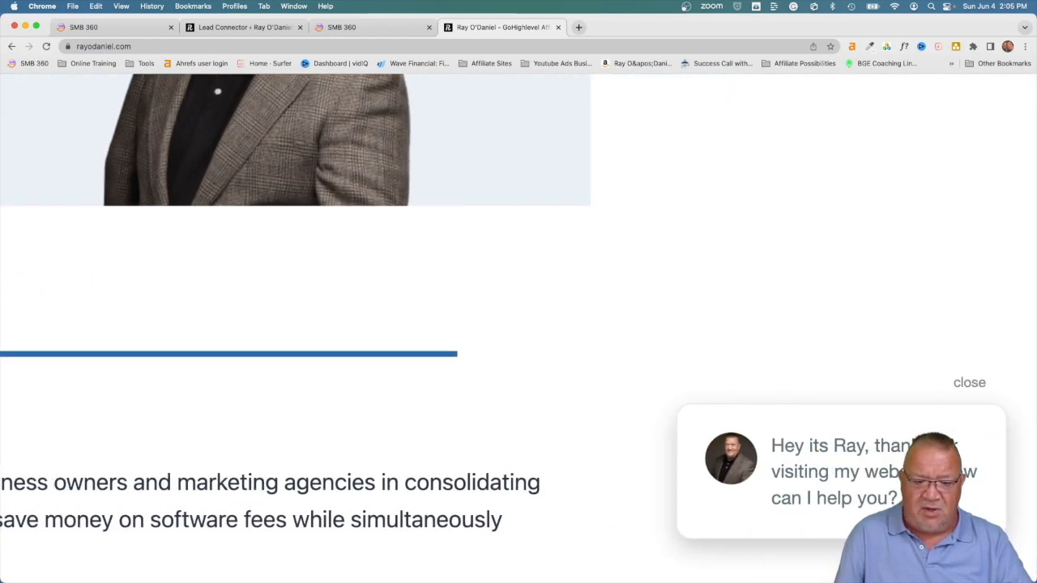
{"action": "scroll", "coordinate": [957, 523], "scroll_direction": "down", "scroll_amount": 1}
{"action": "scroll", "coordinate": [519, 316], "scroll_direction": "down", "scroll_amount": 2}
{"action": "scroll", "coordinate": [519, 316], "scroll_direction": "left", "scroll_amount": 2}
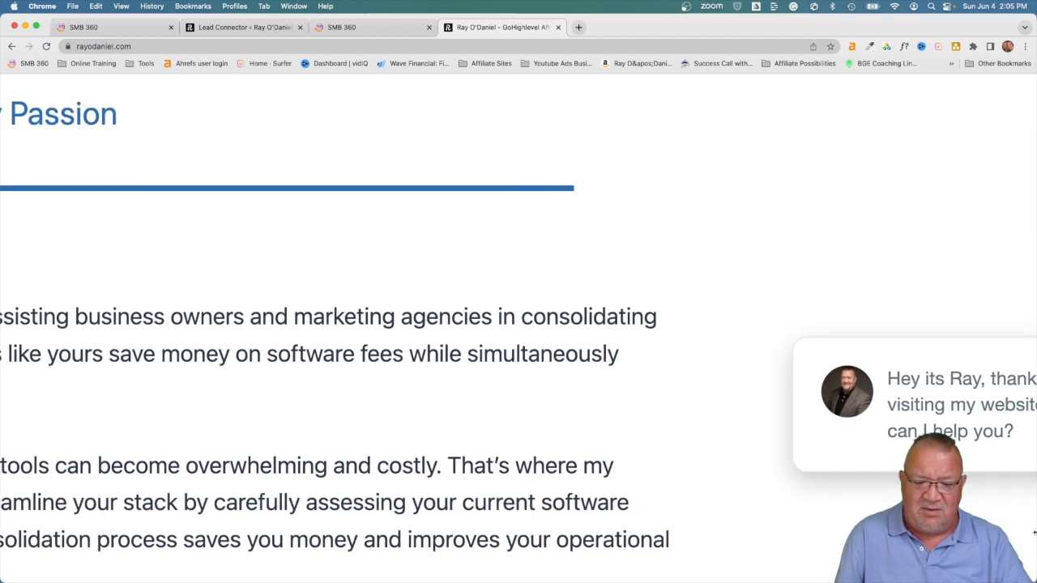
{"action": "scroll", "coordinate": [1034, 538], "scroll_direction": "left", "scroll_amount": 3}
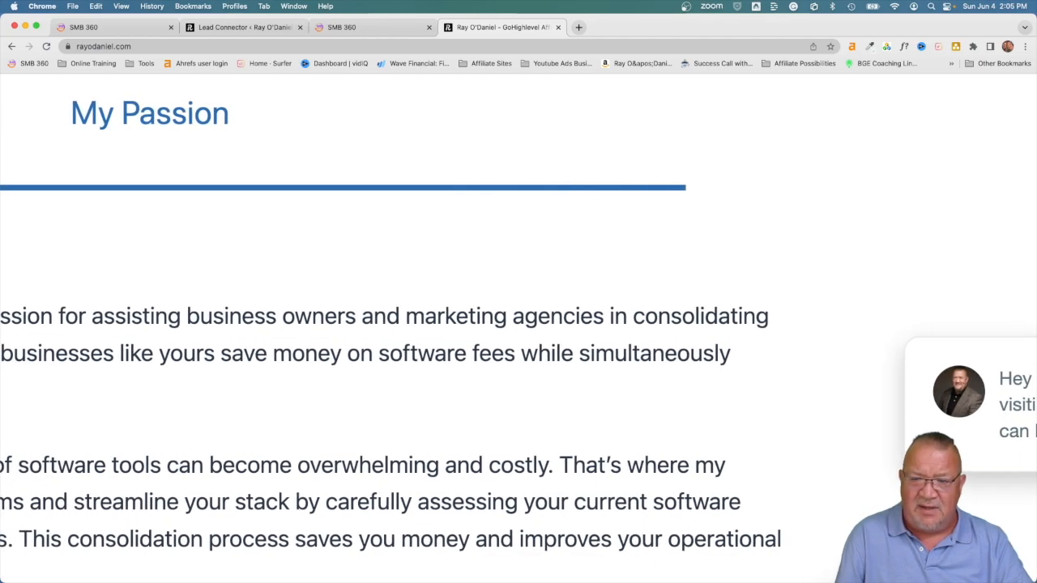
{"action": "scroll", "coordinate": [518, 364], "scroll_direction": "right", "scroll_amount": 5}
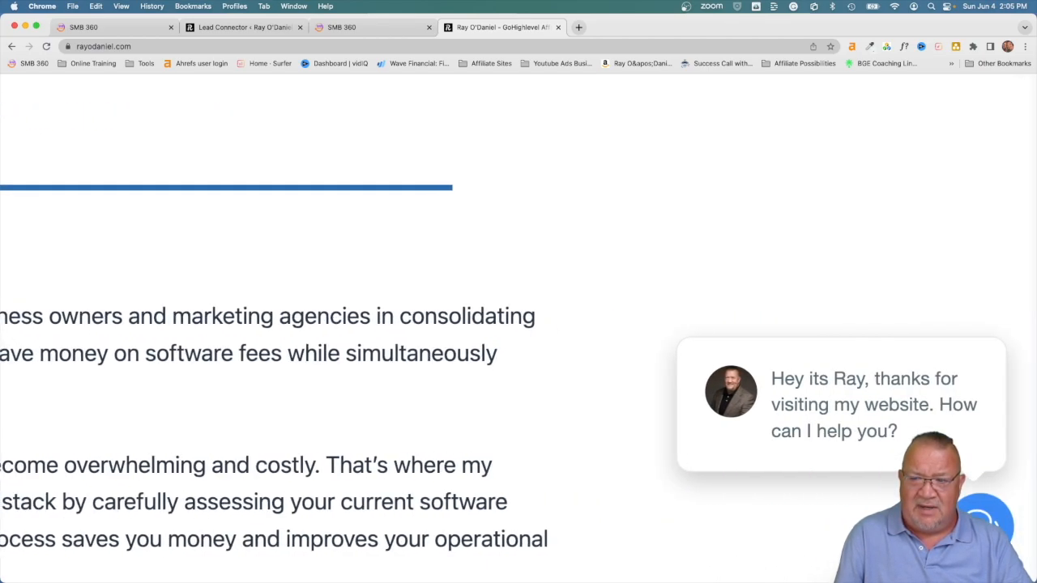
Step: Open the site's chat bubble contact form, then return to SMB 360's Chat Widget settings
{"action": "left_click", "coordinate": [792, 380]}
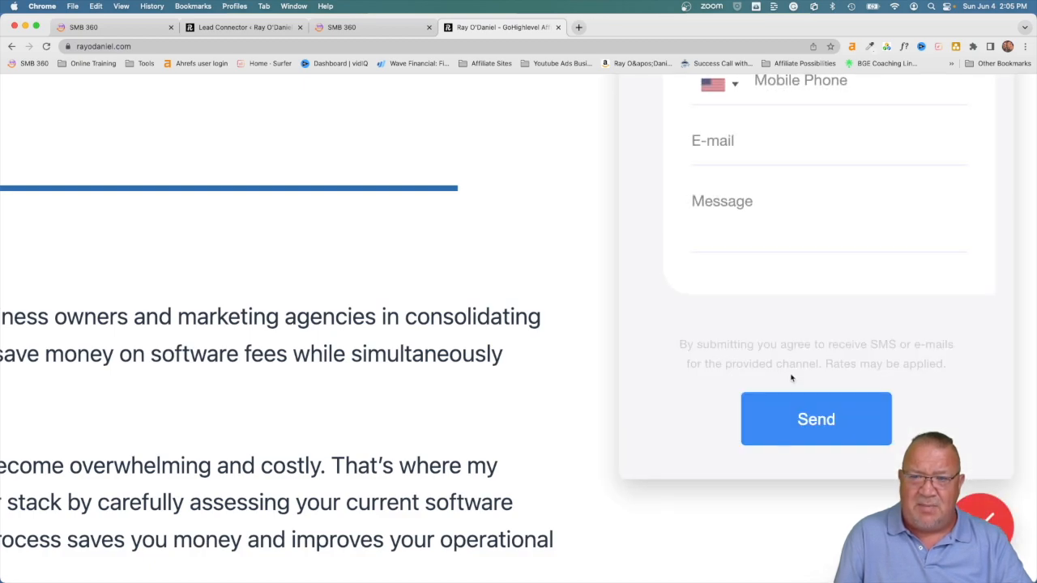
{"action": "scroll", "coordinate": [792, 378], "scroll_direction": "up", "scroll_amount": 5}
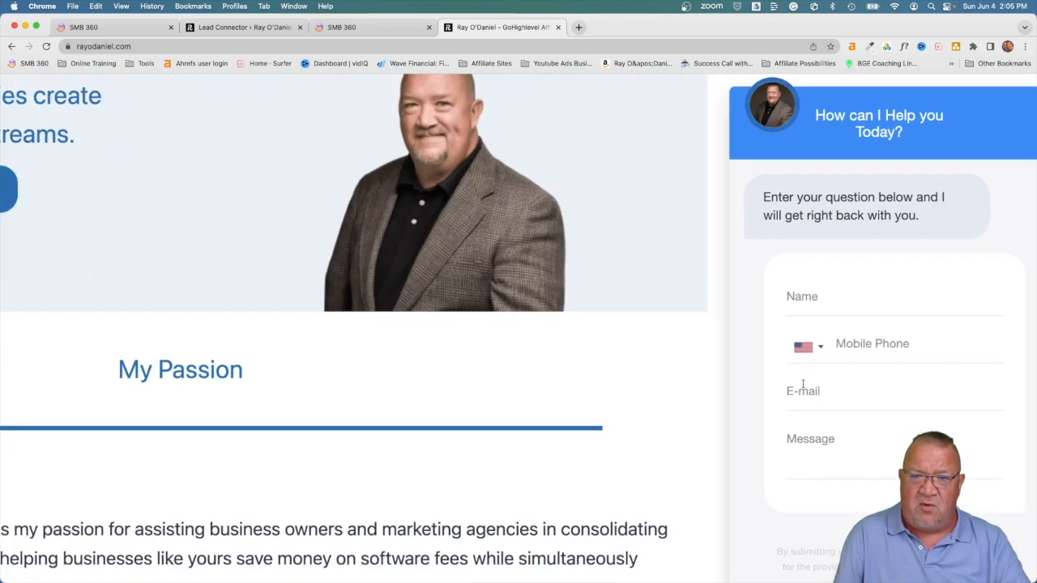
{"action": "scroll", "coordinate": [803, 386], "scroll_direction": "down", "scroll_amount": 3}
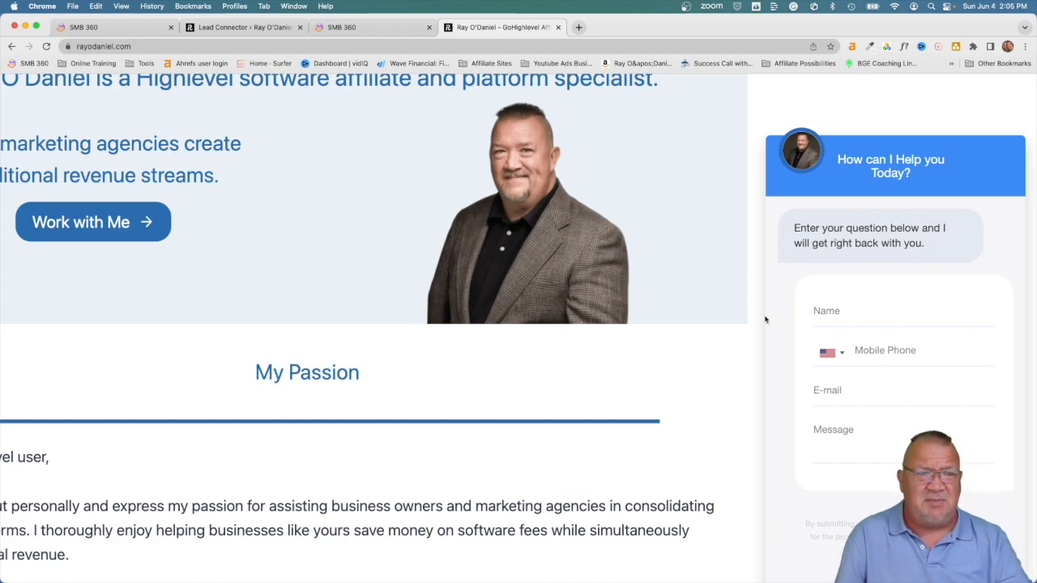
{"action": "left_click", "coordinate": [116, 29]}
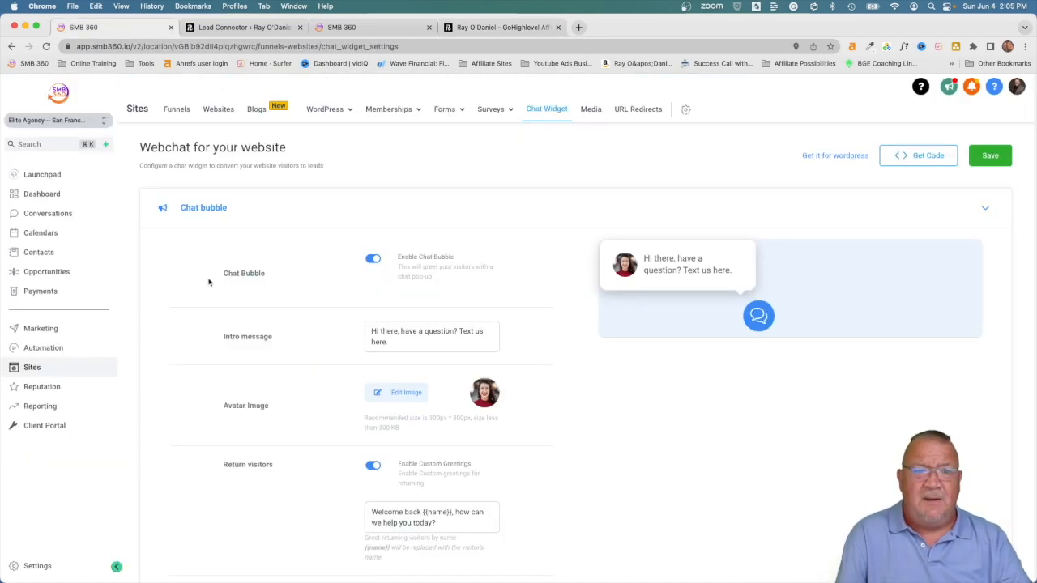
Step: Return to the Elite Agency Launchpad checklist from the sidebar
{"action": "left_click", "coordinate": [37, 176]}
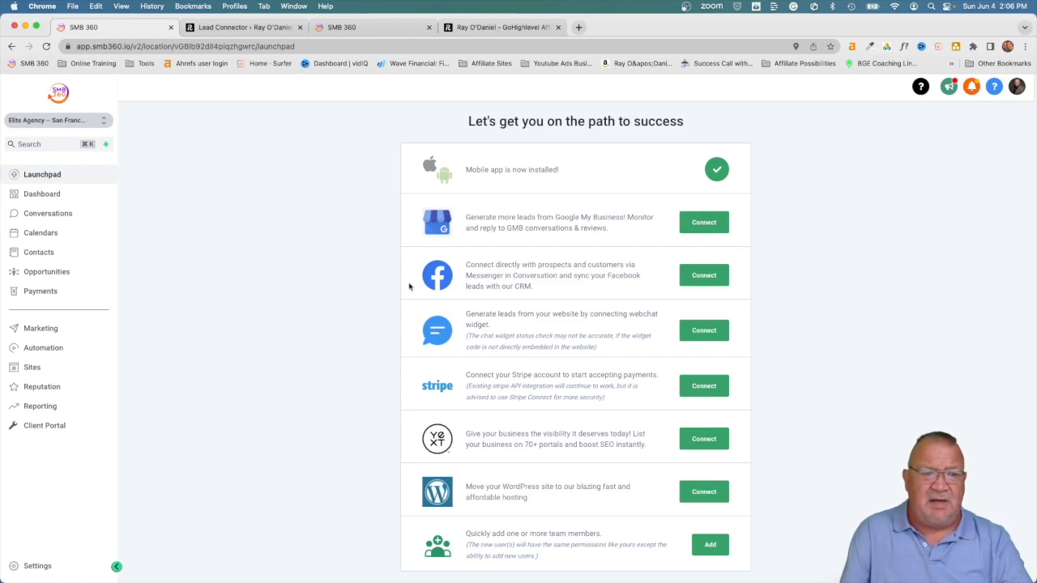
Step: Open Payments, review the empty Products list, then return to the Launchpad
{"action": "left_click", "coordinate": [25, 293]}
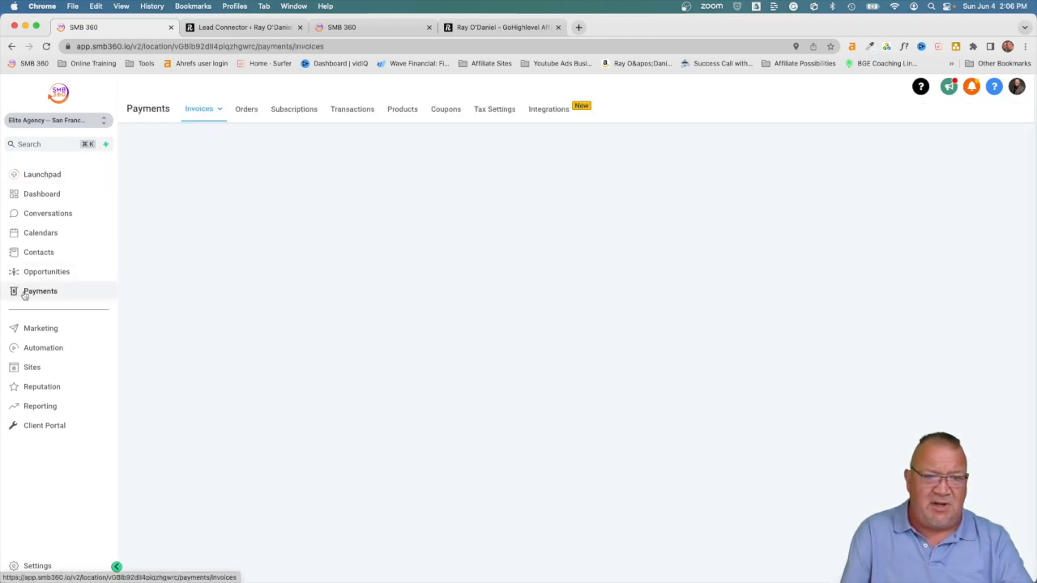
{"action": "left_click", "coordinate": [400, 110]}
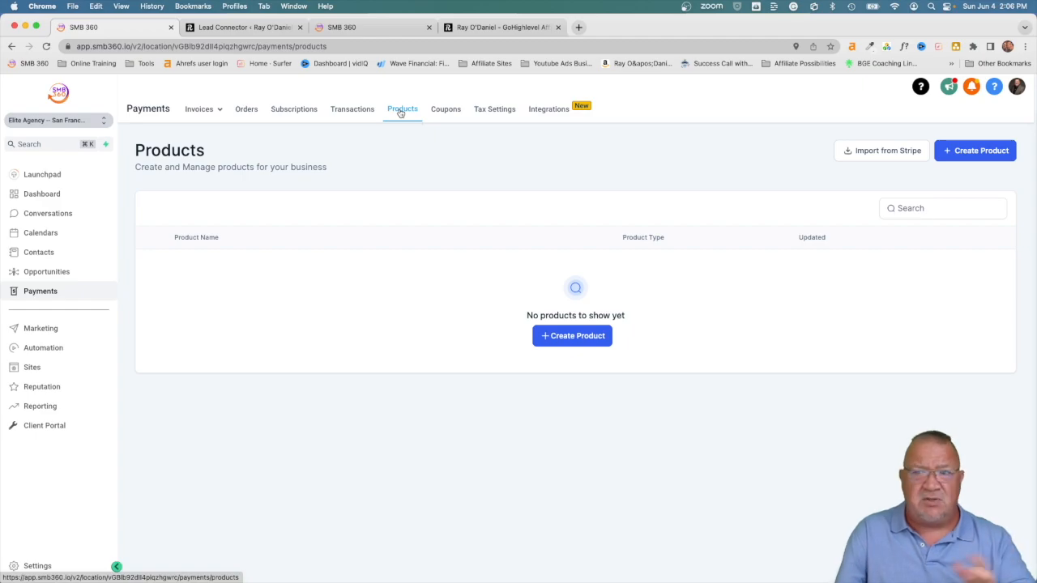
{"action": "scroll", "coordinate": [835, 151], "scroll_direction": "up", "scroll_amount": 5}
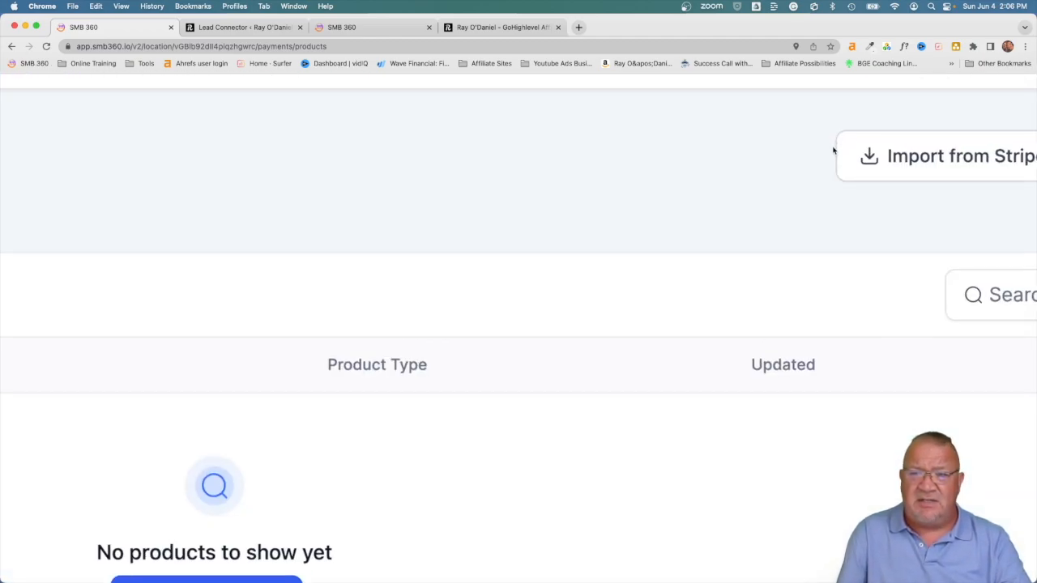
{"action": "scroll", "coordinate": [834, 150], "scroll_direction": "right", "scroll_amount": 3}
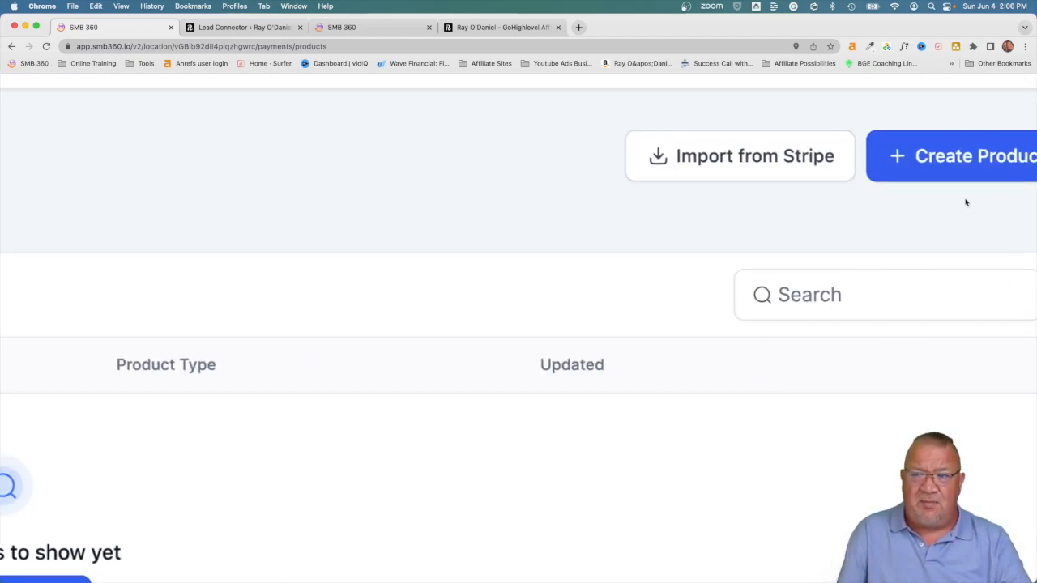
{"action": "scroll", "coordinate": [947, 215], "scroll_direction": "right", "scroll_amount": 2}
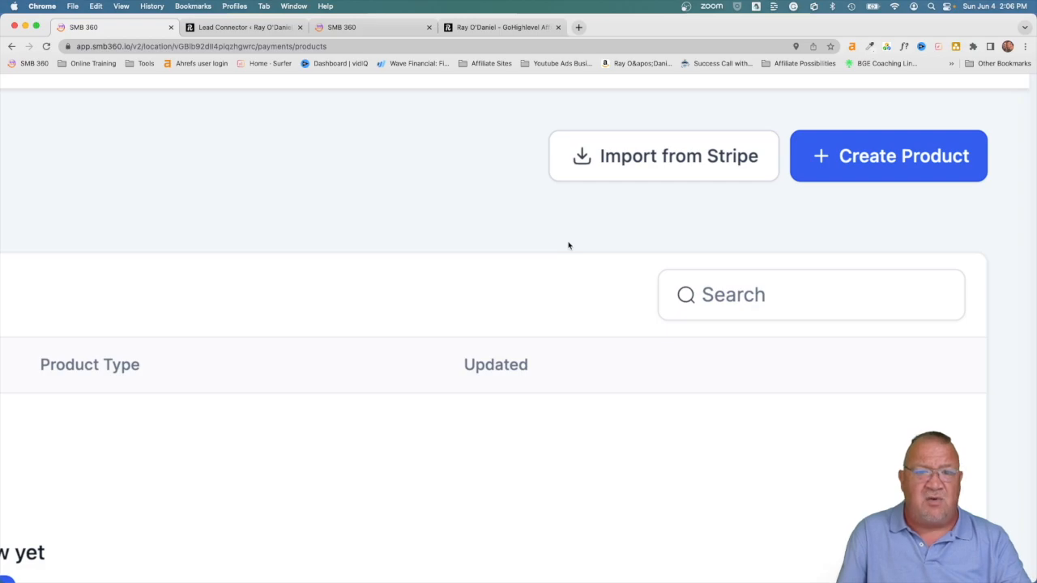
{"action": "scroll", "coordinate": [568, 245], "scroll_direction": "down", "scroll_amount": 5}
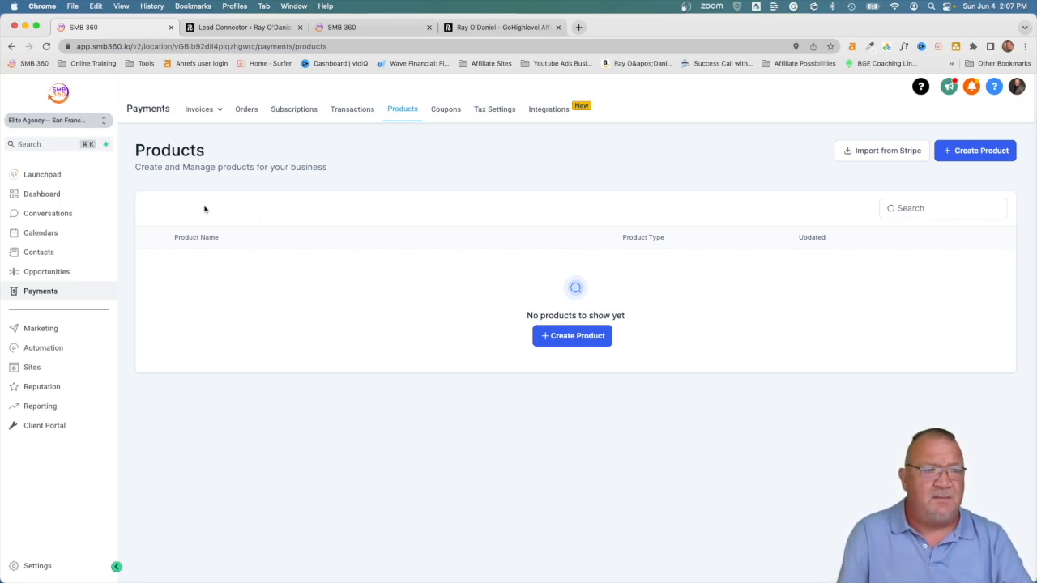
{"action": "left_click", "coordinate": [35, 183]}
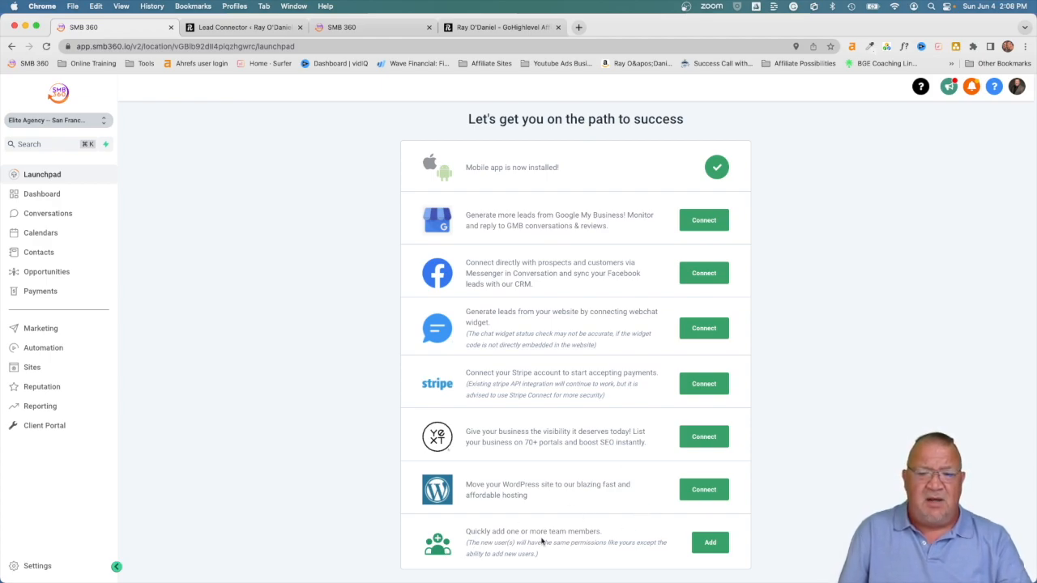
Step: Dismiss the team-member invite, go to Settings > My Staff, and click Add Employee
{"action": "left_click", "coordinate": [708, 543]}
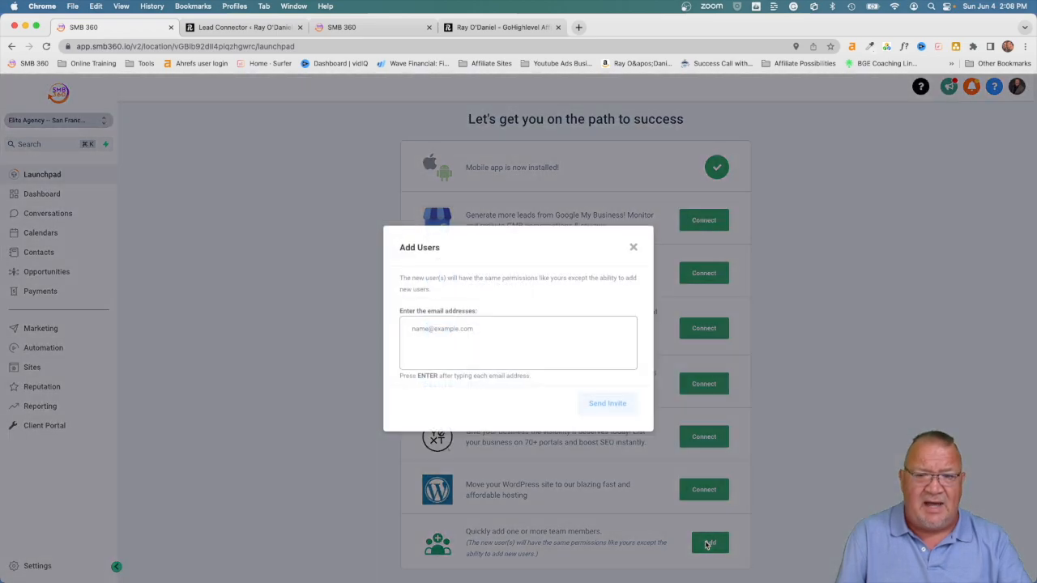
{"action": "left_click", "coordinate": [633, 247]}
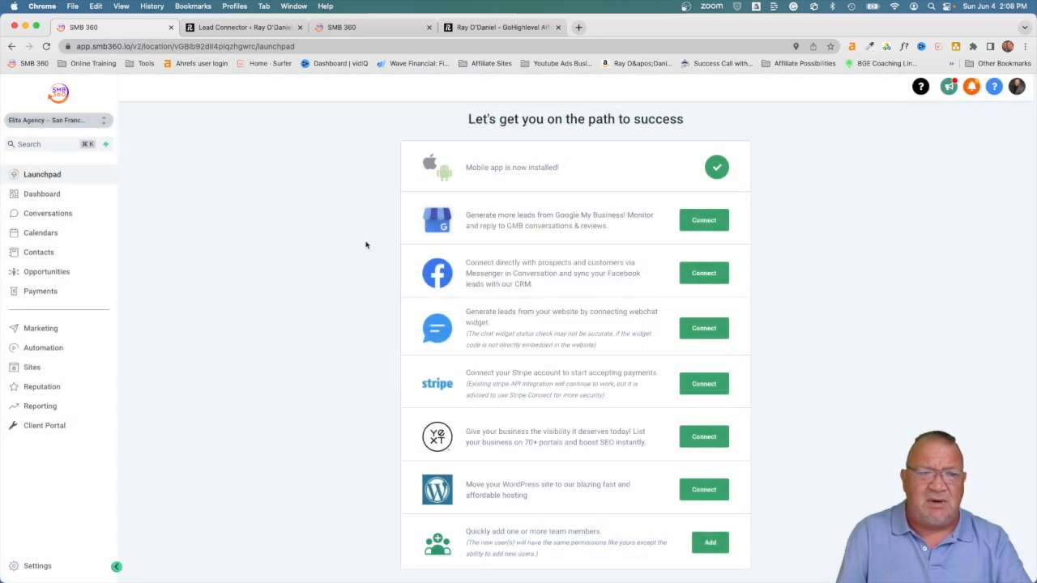
{"action": "left_click", "coordinate": [33, 566]}
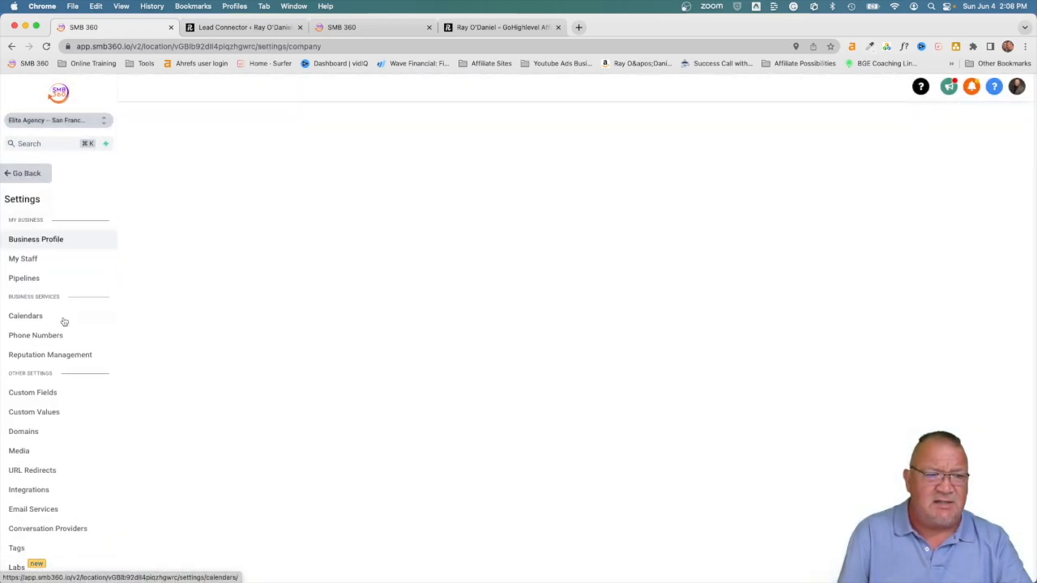
{"action": "left_click", "coordinate": [24, 259]}
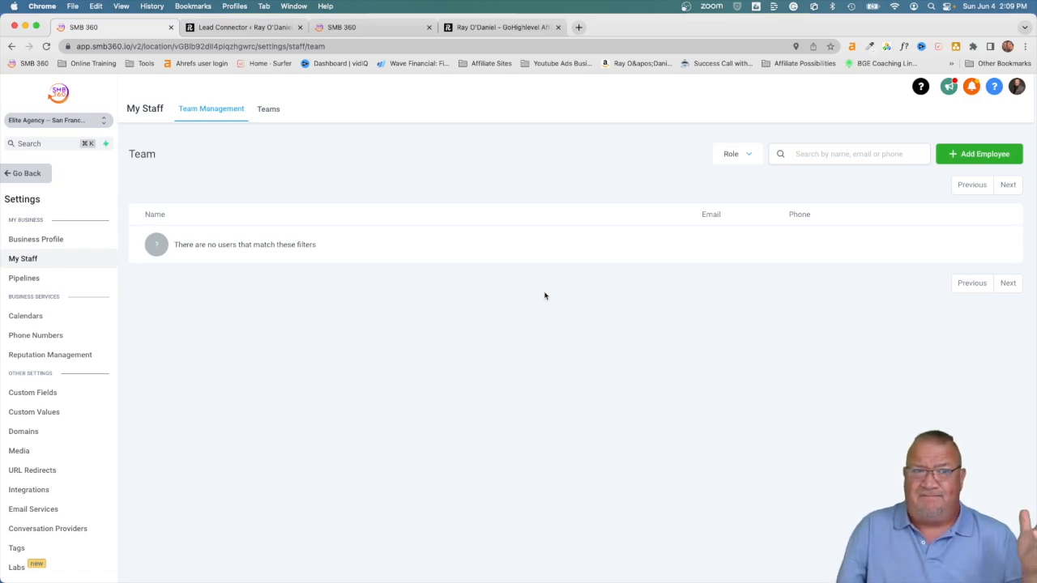
{"action": "left_click", "coordinate": [974, 156]}
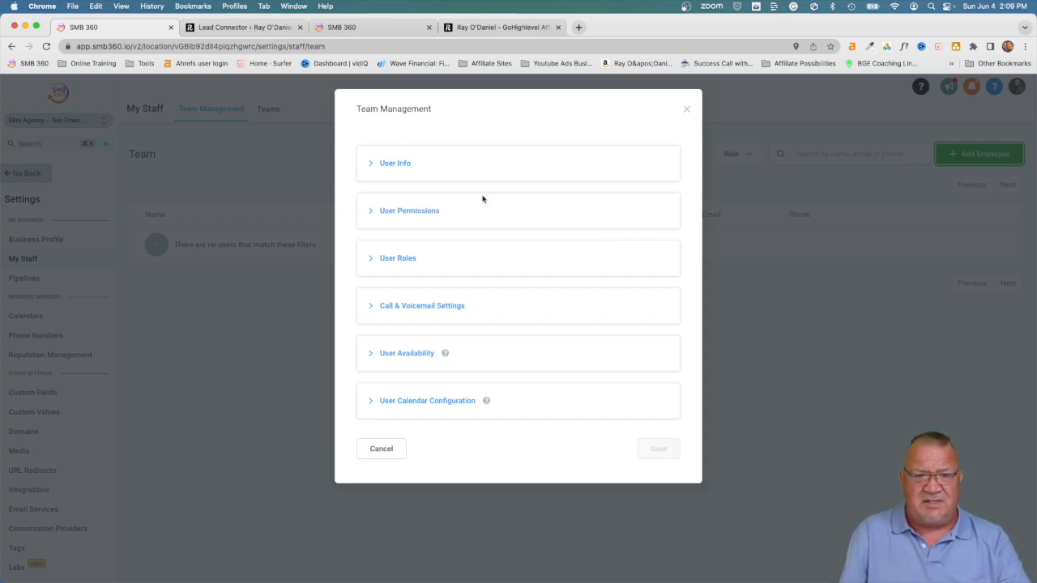
Step: Expand User Info, scroll through the form, and view the Calendar options without choosing one
{"action": "left_click", "coordinate": [371, 164]}
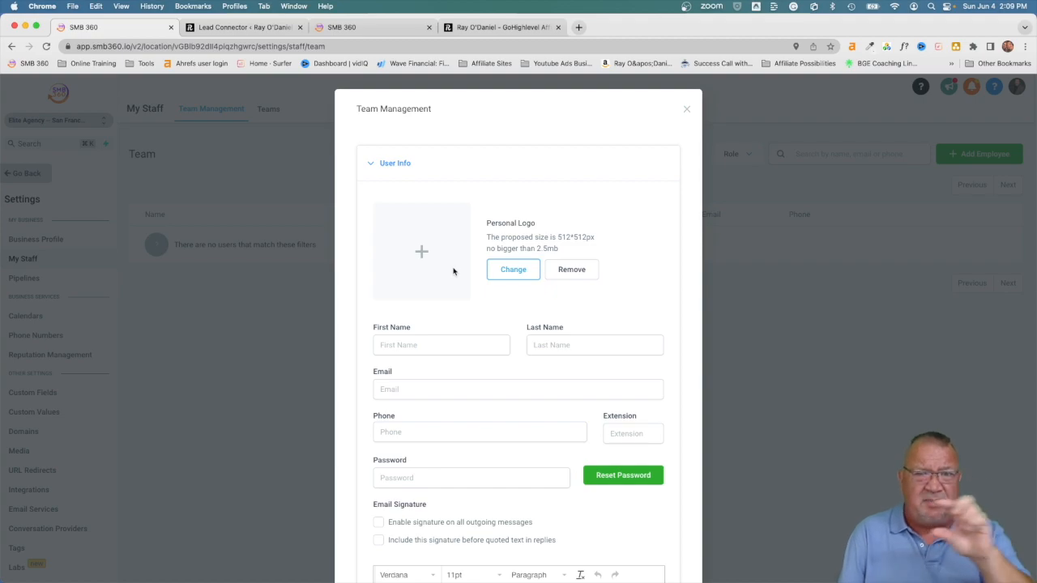
{"action": "scroll", "coordinate": [453, 272], "scroll_direction": "down", "scroll_amount": 3}
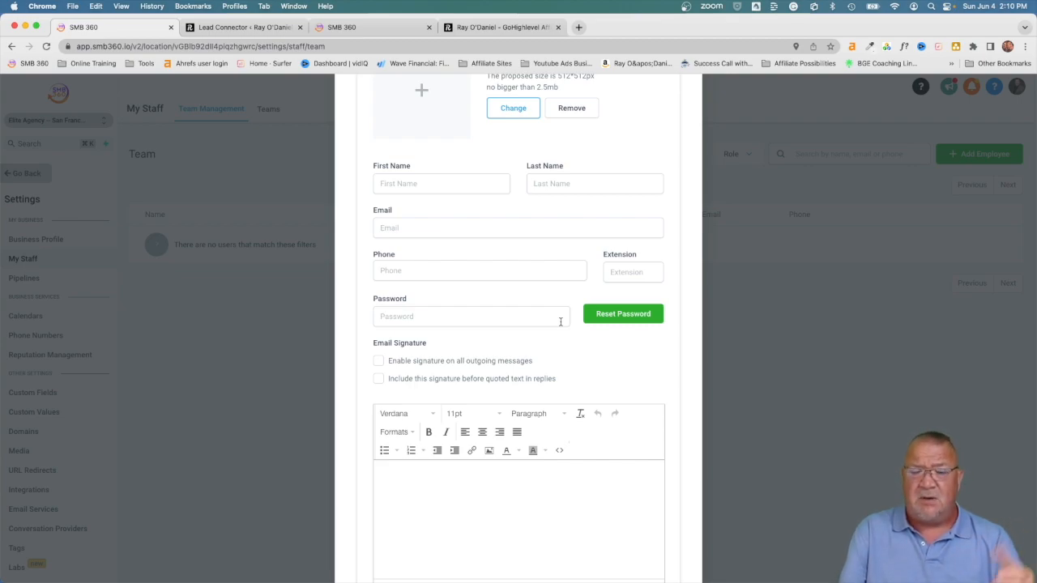
{"action": "scroll", "coordinate": [560, 321], "scroll_direction": "down", "scroll_amount": 10}
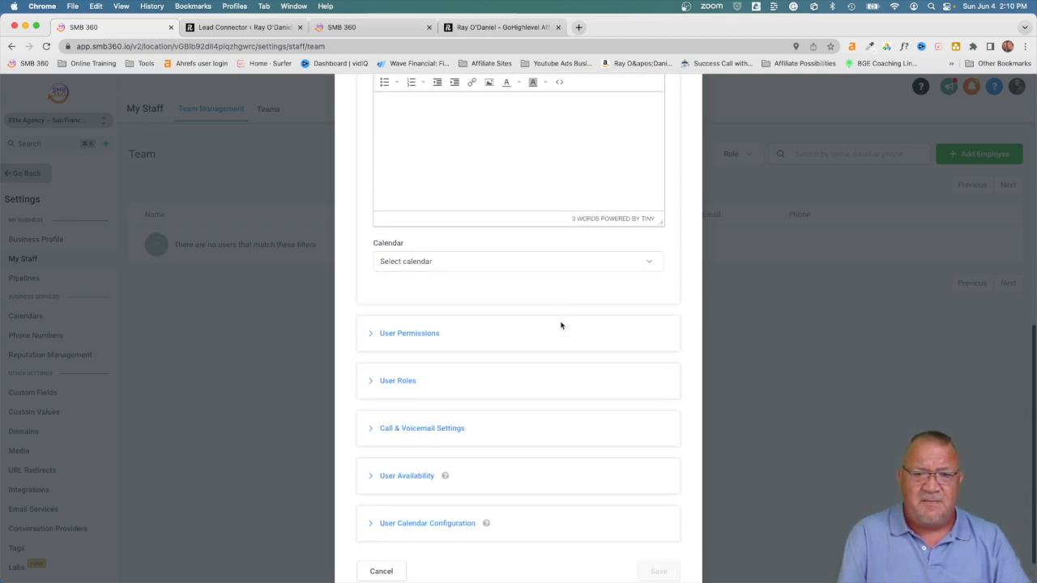
{"action": "scroll", "coordinate": [481, 251], "scroll_direction": "up", "scroll_amount": 5}
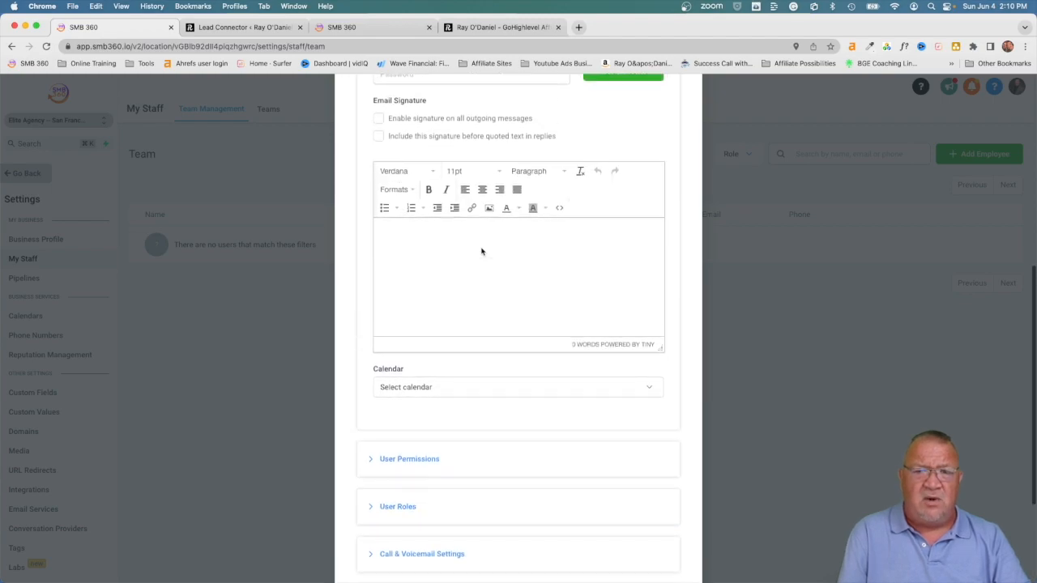
{"action": "scroll", "coordinate": [481, 251], "scroll_direction": "down", "scroll_amount": 2}
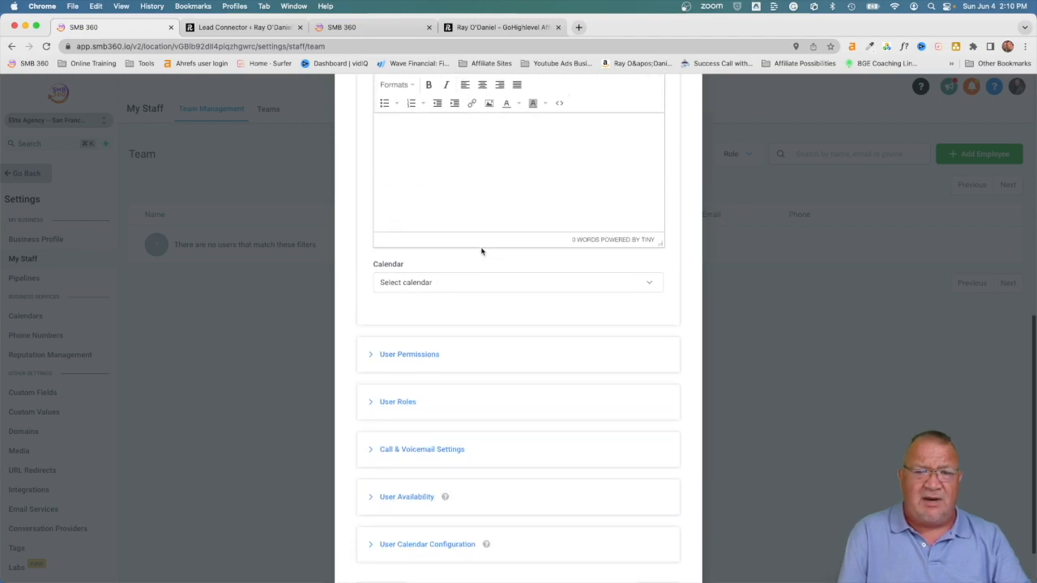
{"action": "left_click", "coordinate": [423, 280]}
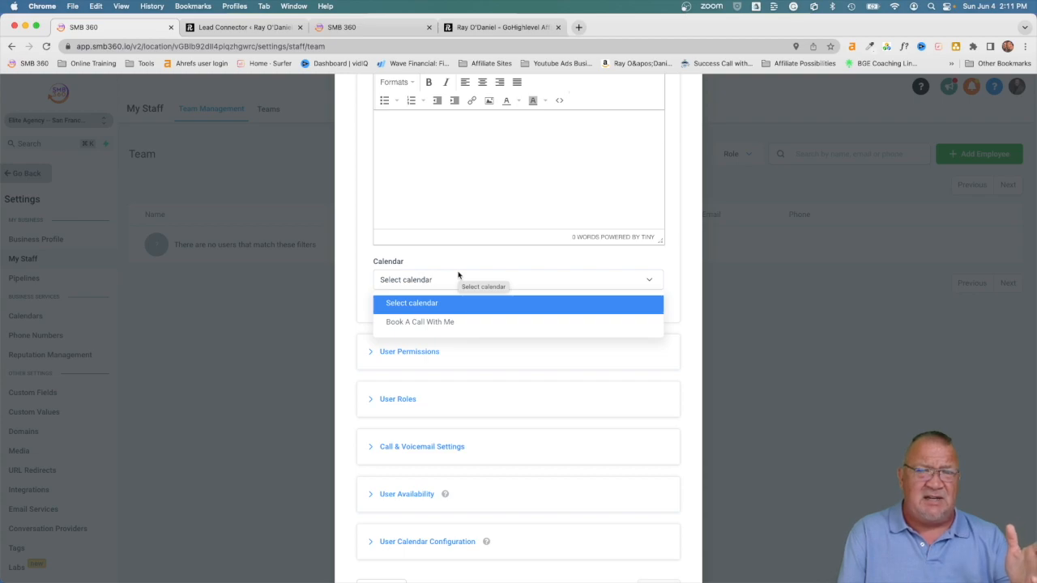
{"action": "left_click", "coordinate": [452, 261]}
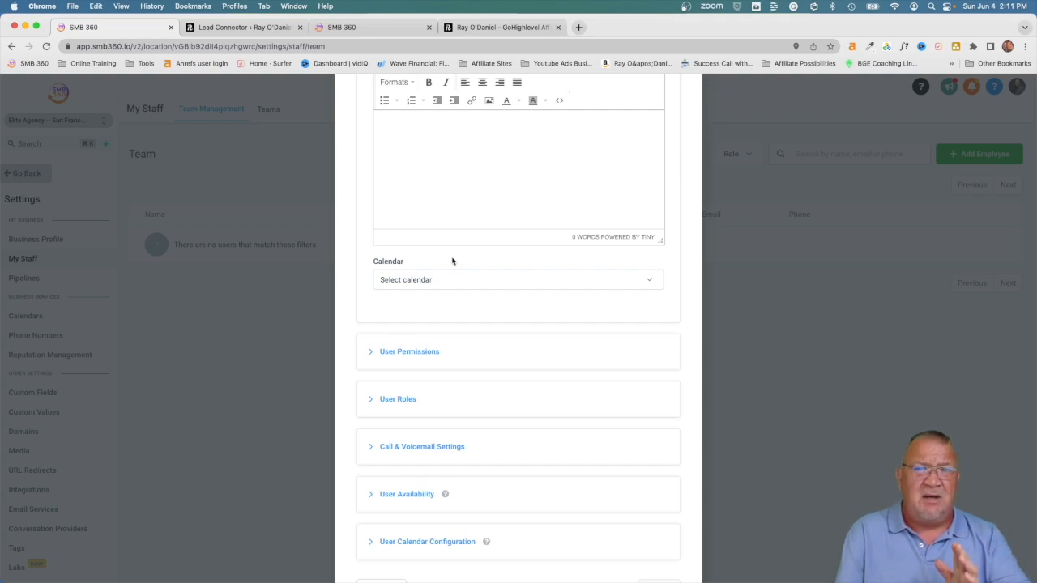
{"action": "scroll", "coordinate": [452, 261], "scroll_direction": "down", "scroll_amount": 2}
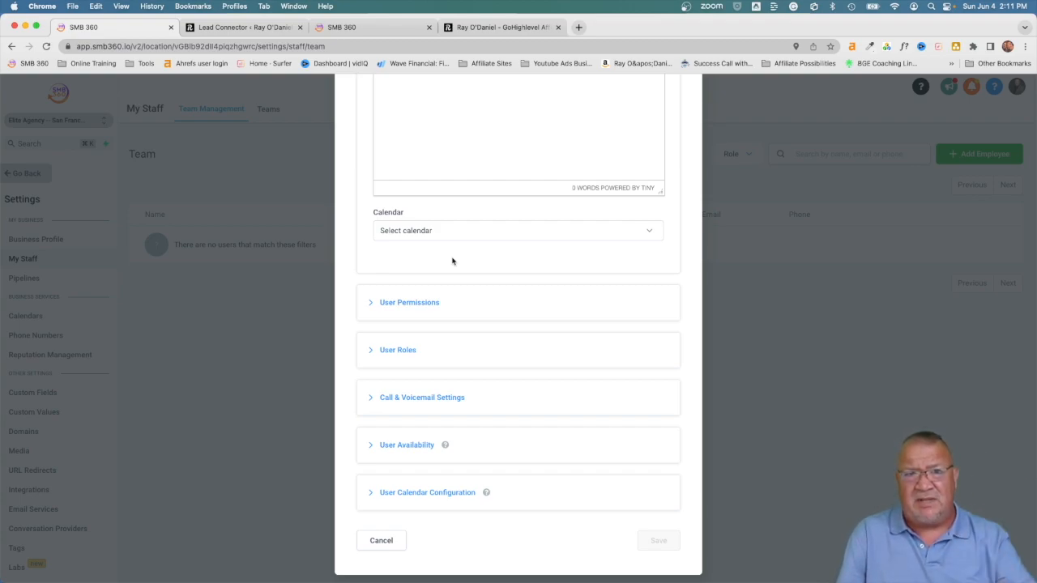
Step: Expand the new employee's User Permissions and look through the permission list
{"action": "left_click", "coordinate": [376, 305]}
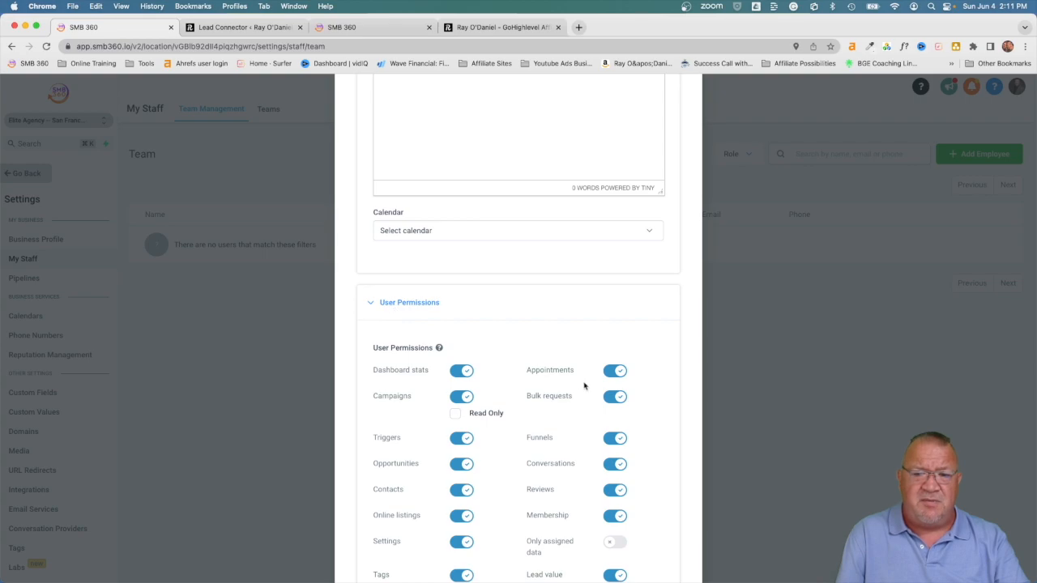
{"action": "scroll", "coordinate": [642, 401], "scroll_direction": "down", "scroll_amount": 5}
{"action": "scroll", "coordinate": [642, 401], "scroll_direction": "down", "scroll_amount": 1}
{"action": "scroll", "coordinate": [643, 401], "scroll_direction": "down", "scroll_amount": 2}
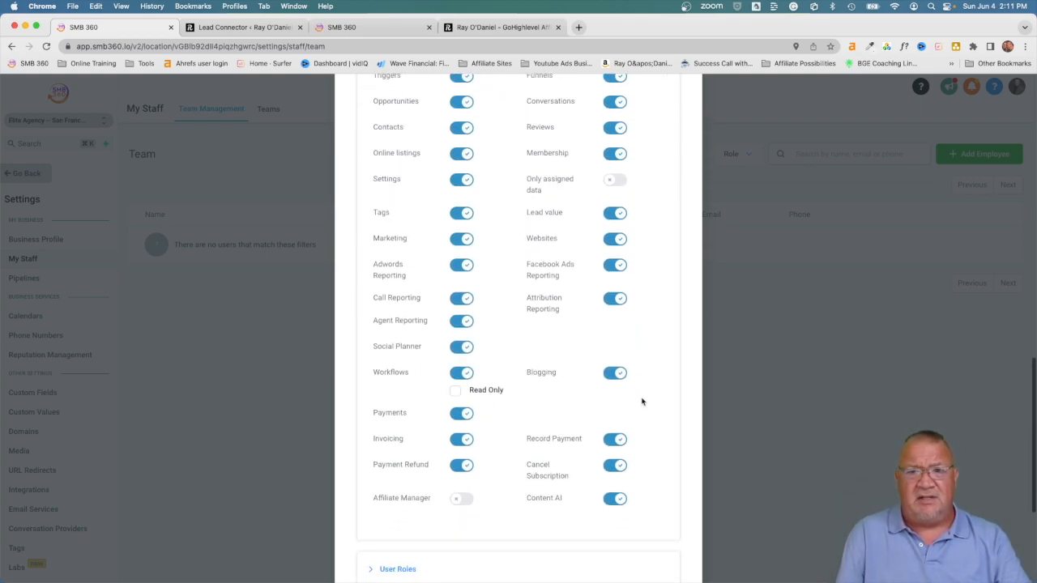
{"action": "scroll", "coordinate": [643, 401], "scroll_direction": "down", "scroll_amount": 1}
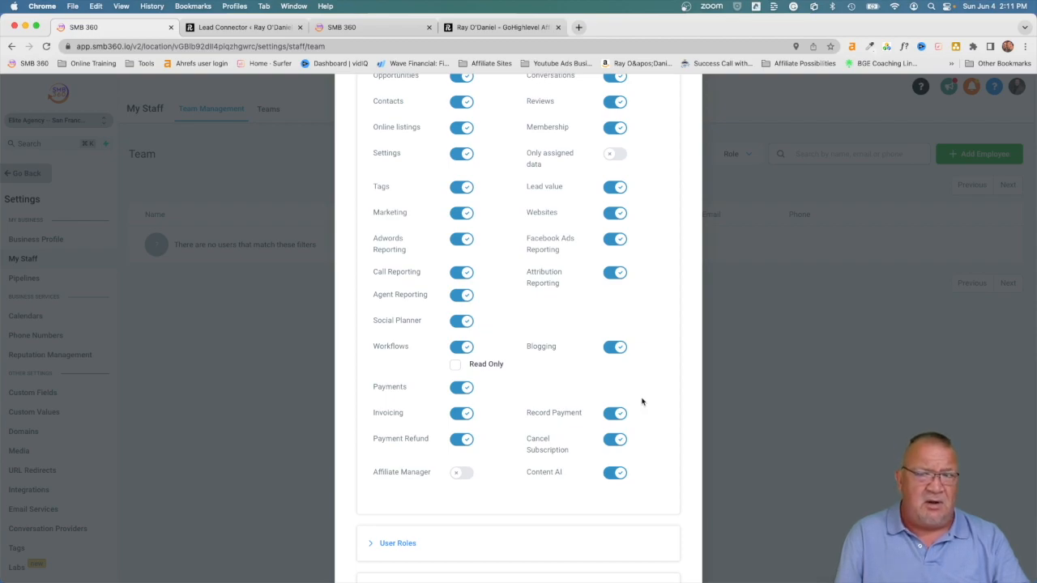
{"action": "scroll", "coordinate": [643, 402], "scroll_direction": "up", "scroll_amount": 3}
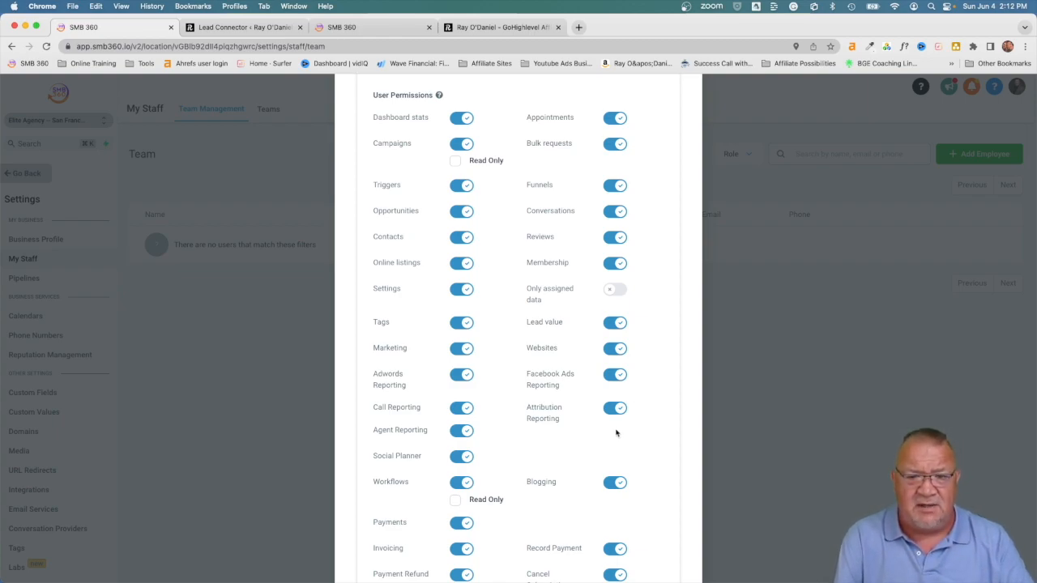
{"action": "scroll", "coordinate": [616, 430], "scroll_direction": "down", "scroll_amount": 3}
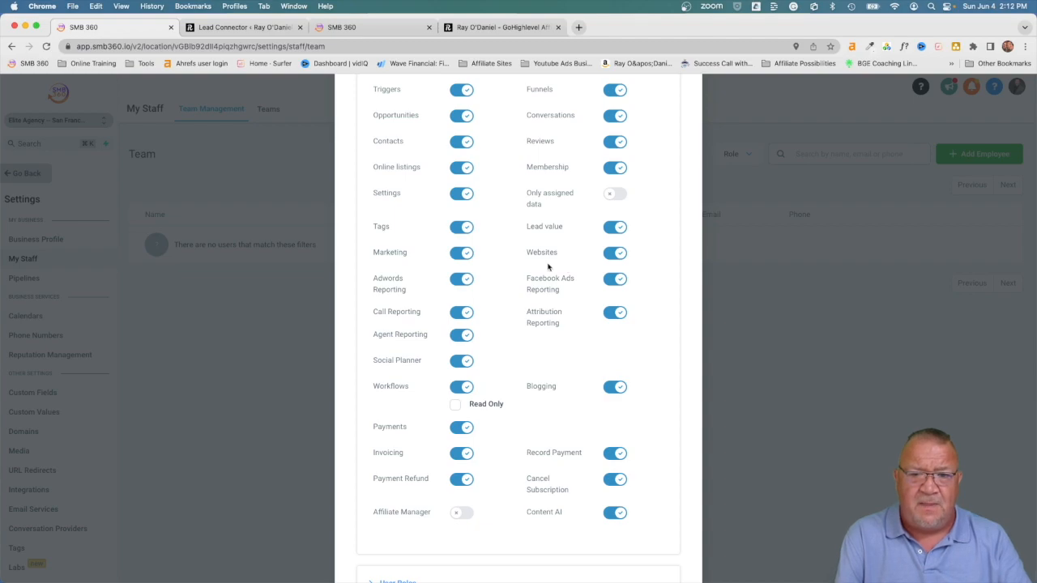
{"action": "scroll", "coordinate": [548, 267], "scroll_direction": "up", "scroll_amount": 5}
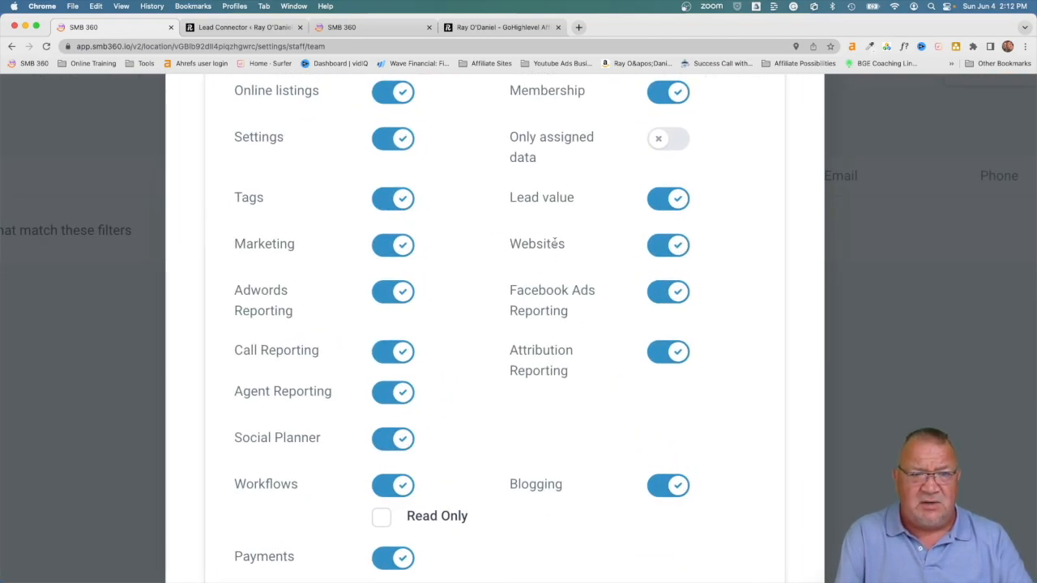
{"action": "scroll", "coordinate": [555, 241], "scroll_direction": "up", "scroll_amount": 10}
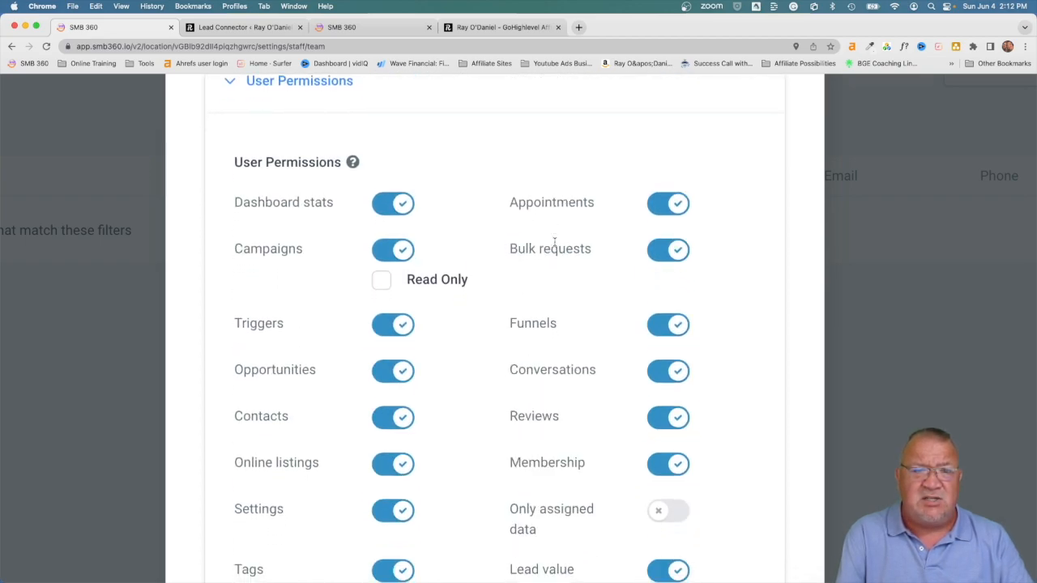
Step: Turn off Dashboard stats, Campaigns, Appointments, Bulk requests, Funnels, Conversations, Reviews and Membership
{"action": "left_click", "coordinate": [398, 205]}
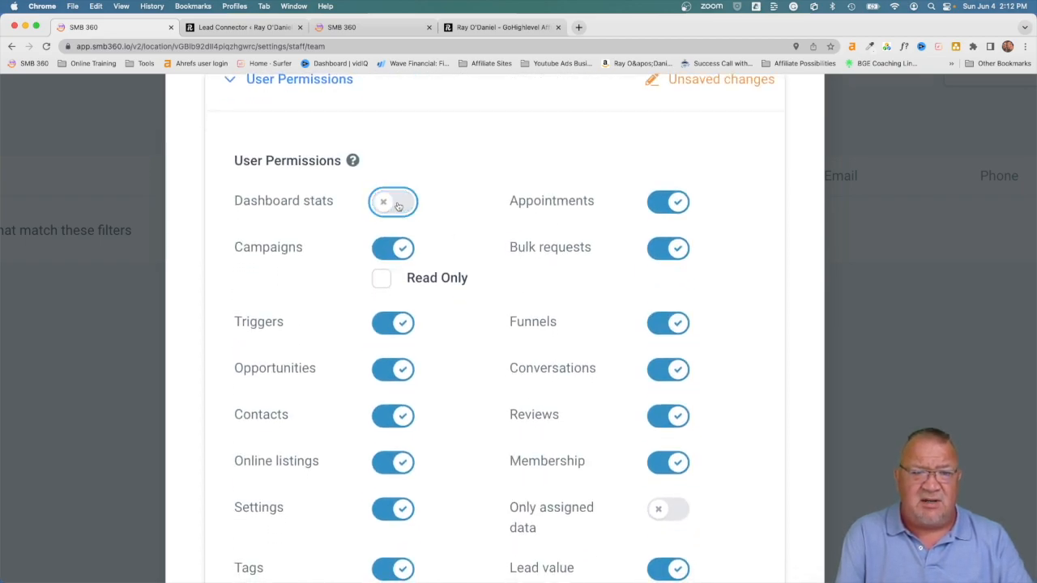
{"action": "left_click", "coordinate": [397, 248]}
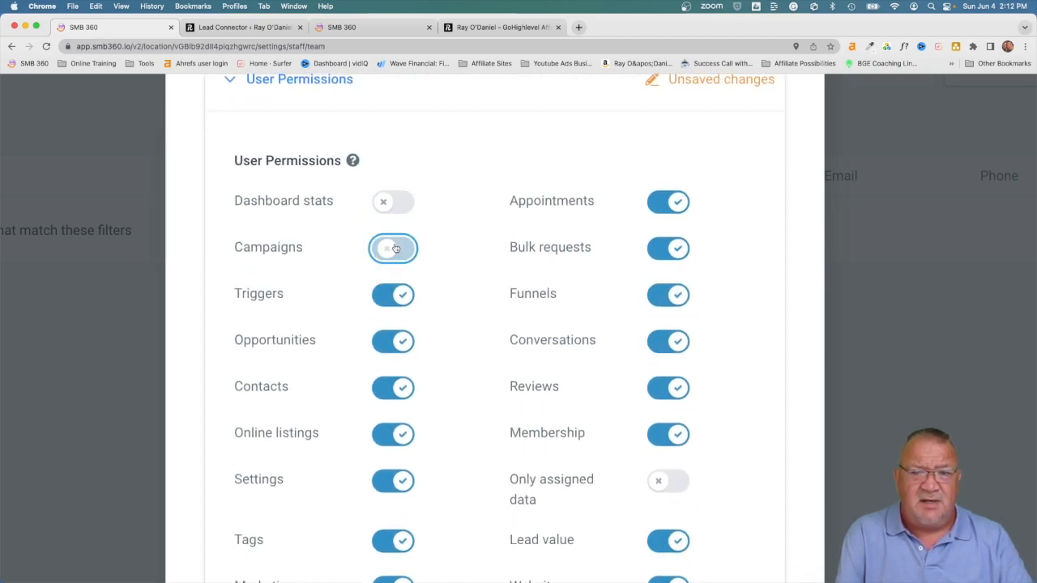
{"action": "left_click", "coordinate": [675, 204]}
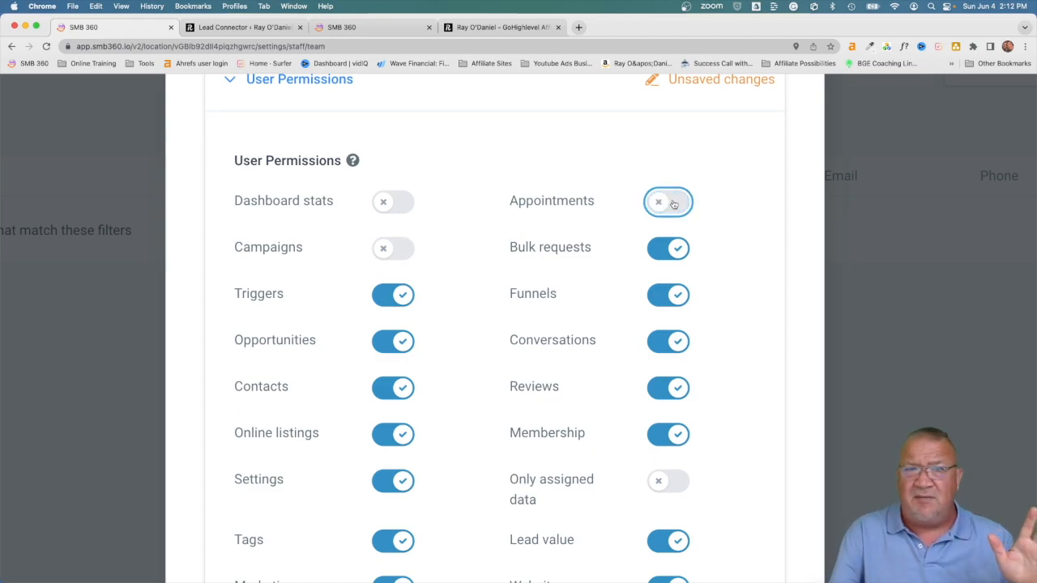
{"action": "left_click", "coordinate": [672, 252]}
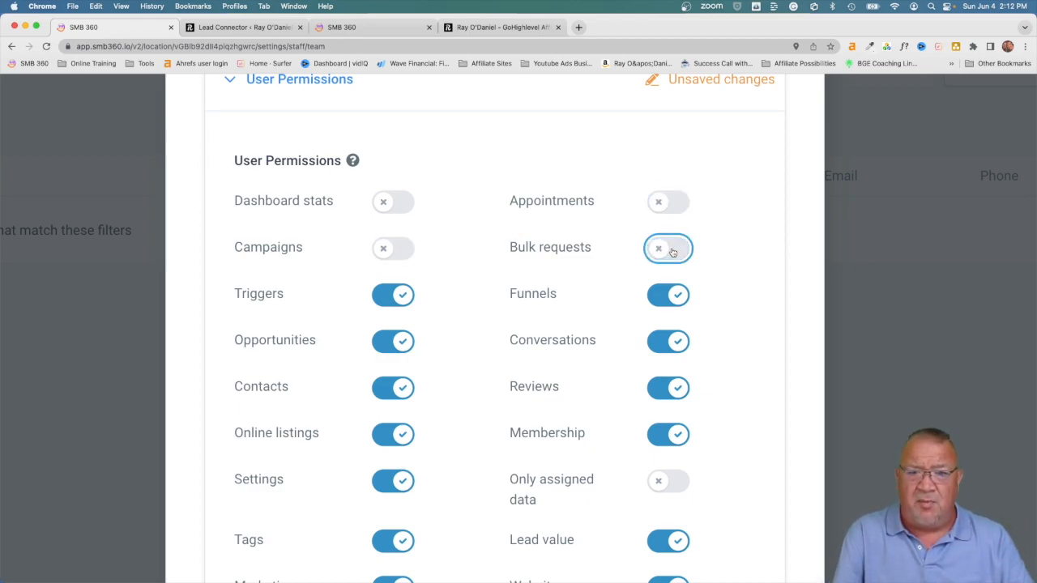
{"action": "left_click", "coordinate": [678, 299]}
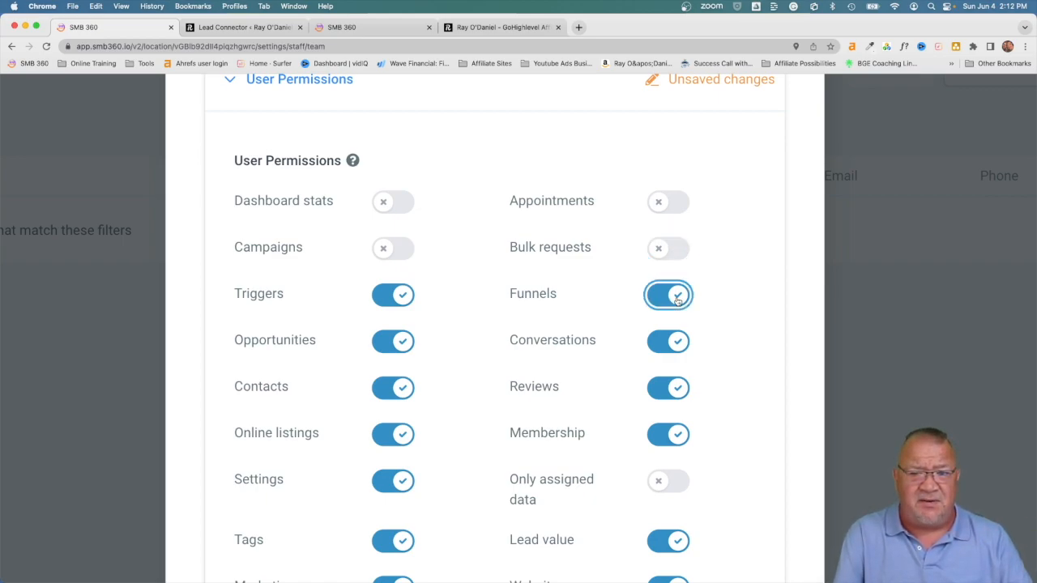
{"action": "left_click", "coordinate": [678, 343]}
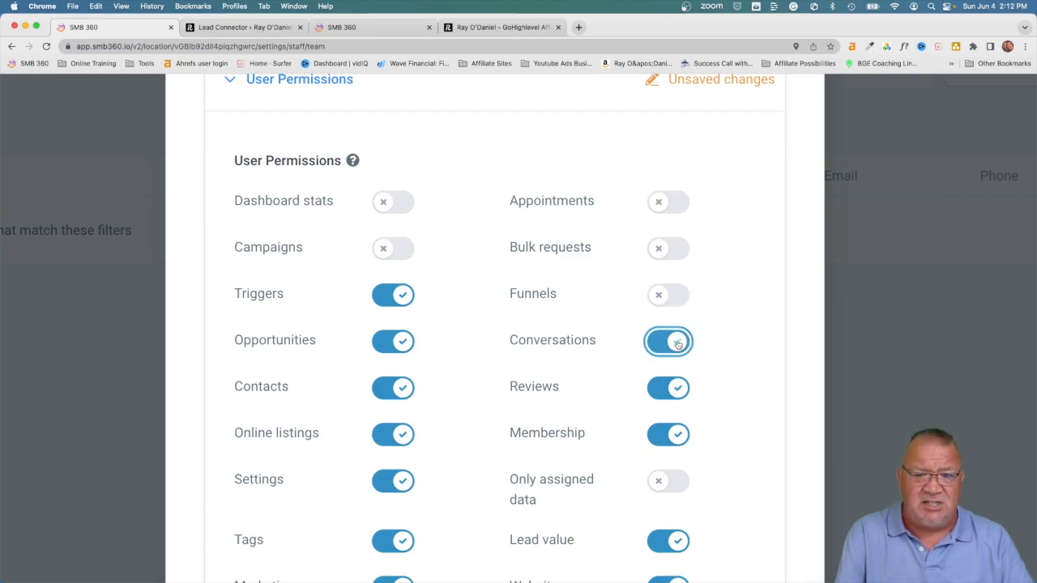
{"action": "left_click", "coordinate": [679, 390]}
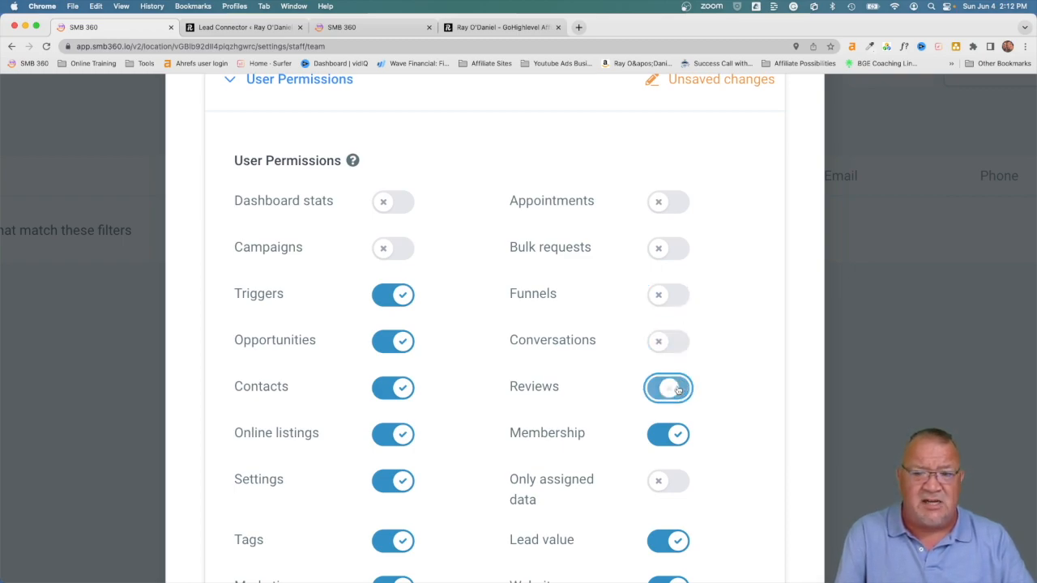
{"action": "left_click", "coordinate": [678, 437]}
Step: Turn off Lead value, Facebook Ads, Attribution, Agent and Call Reporting, Blogging, Workflows and Social Planner
{"action": "scroll", "coordinate": [678, 437], "scroll_direction": "down", "scroll_amount": 5}
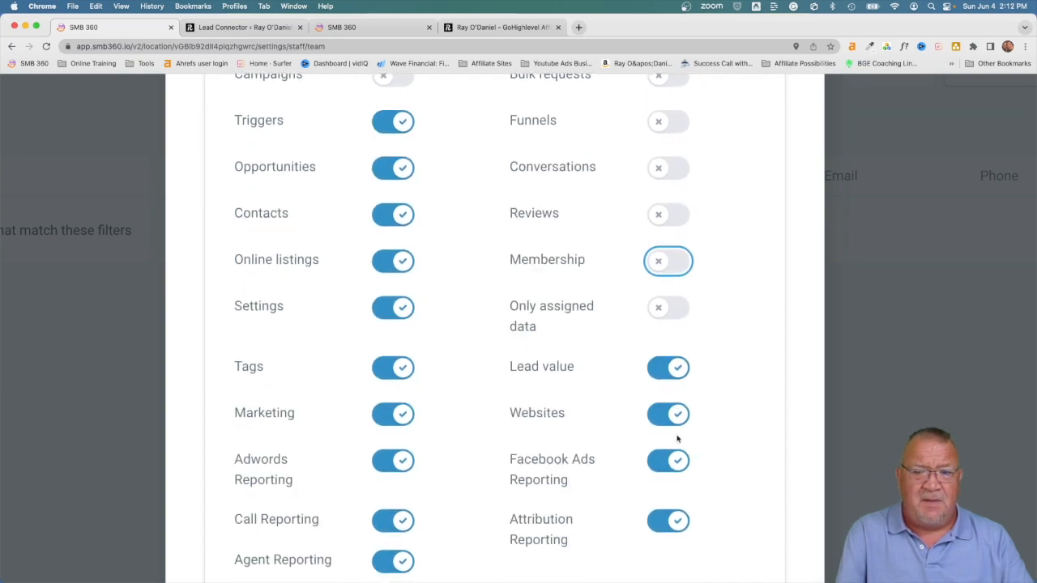
{"action": "left_click", "coordinate": [665, 373]}
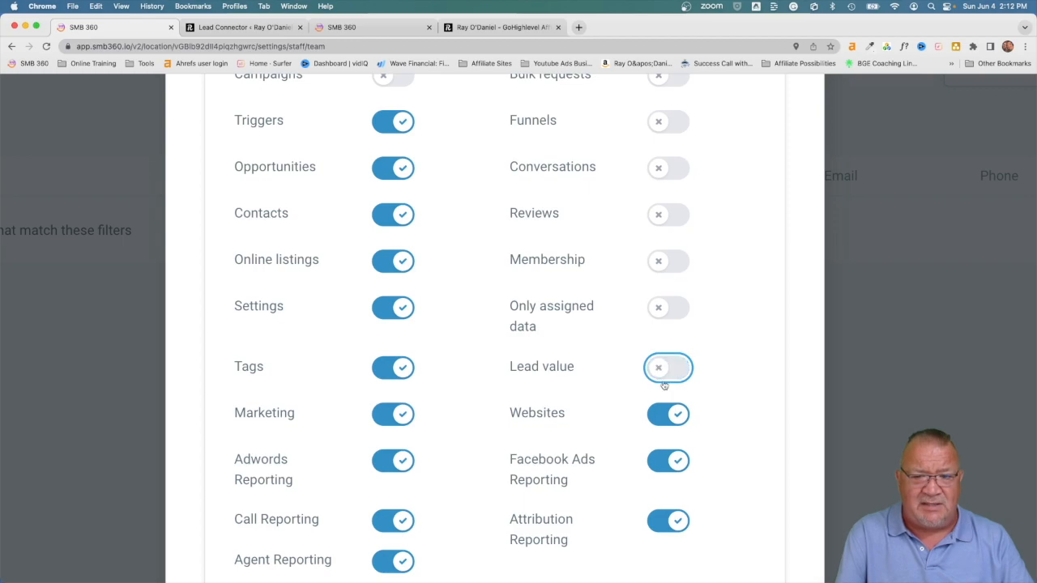
{"action": "scroll", "coordinate": [560, 439], "scroll_direction": "down", "scroll_amount": 3}
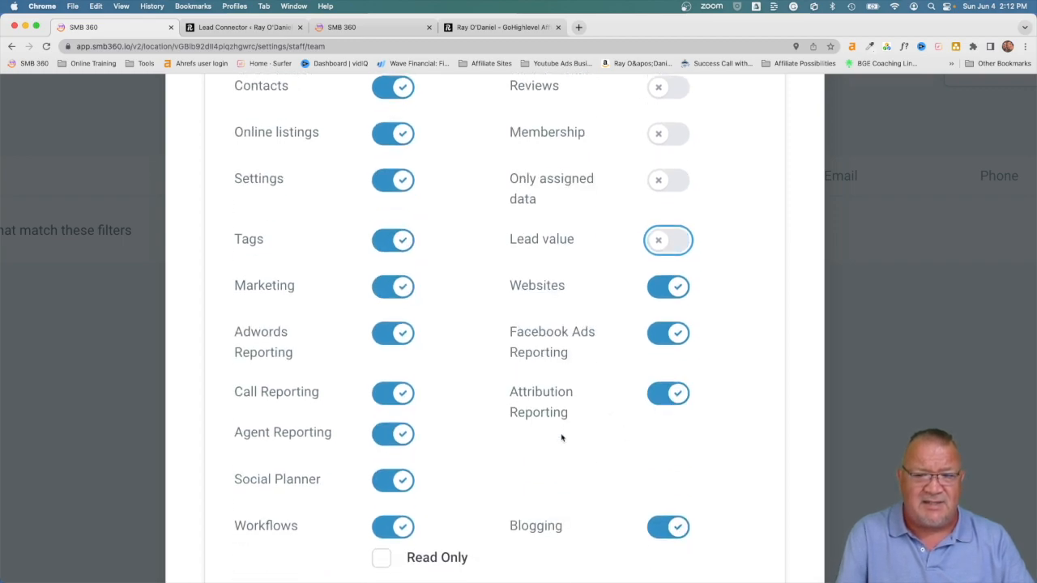
{"action": "left_click", "coordinate": [660, 341]}
{"action": "left_click", "coordinate": [666, 393]}
{"action": "left_click", "coordinate": [668, 527]}
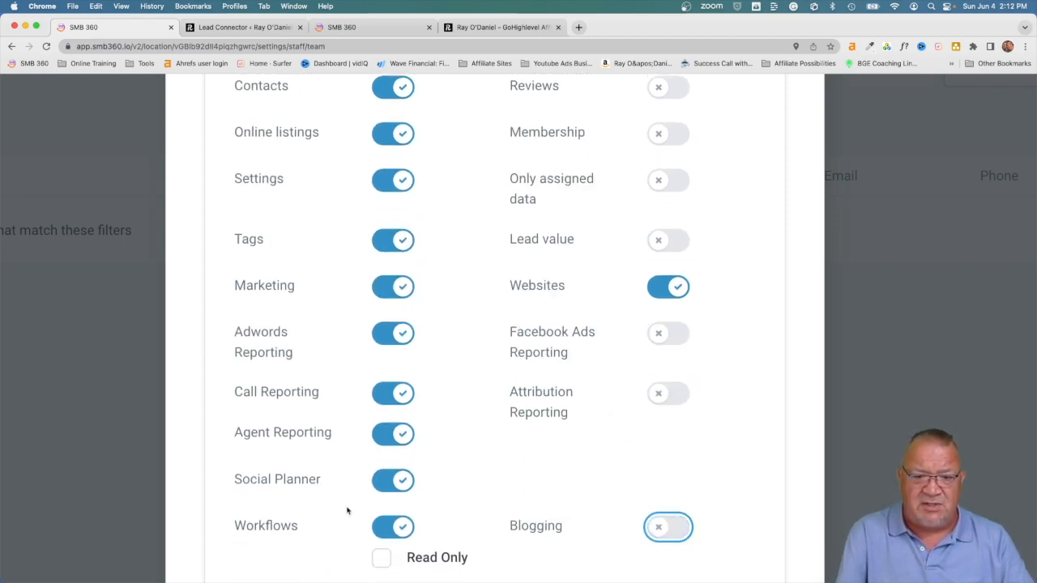
{"action": "left_click", "coordinate": [392, 529]}
{"action": "left_click", "coordinate": [397, 485]}
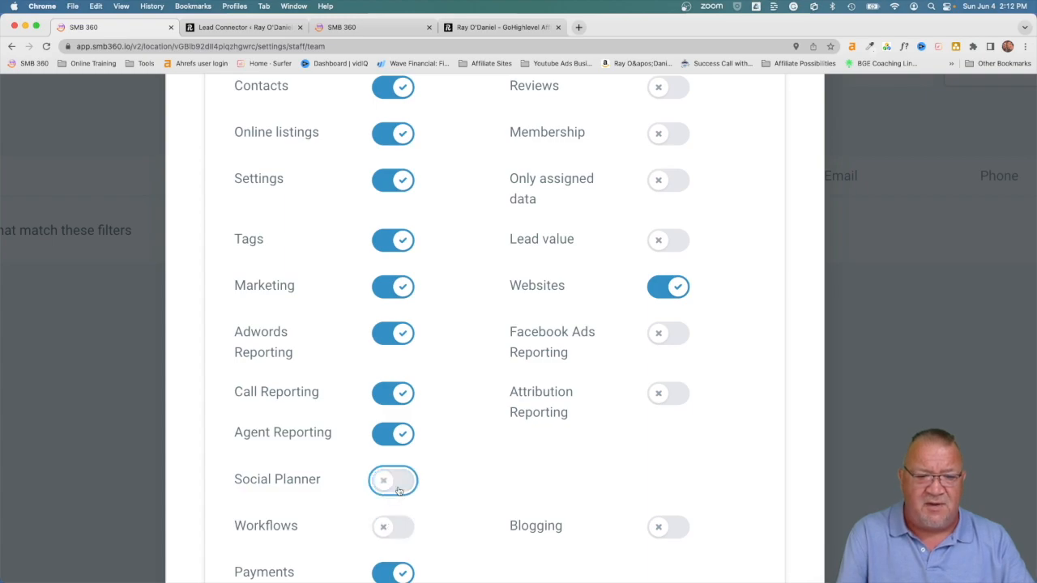
{"action": "left_click", "coordinate": [405, 435]}
{"action": "left_click", "coordinate": [405, 394]}
Step: Turn off Payments with its sub-permissions, Content AI, Adwords Reporting, Marketing and Tags
{"action": "scroll", "coordinate": [407, 395], "scroll_direction": "down", "scroll_amount": 2}
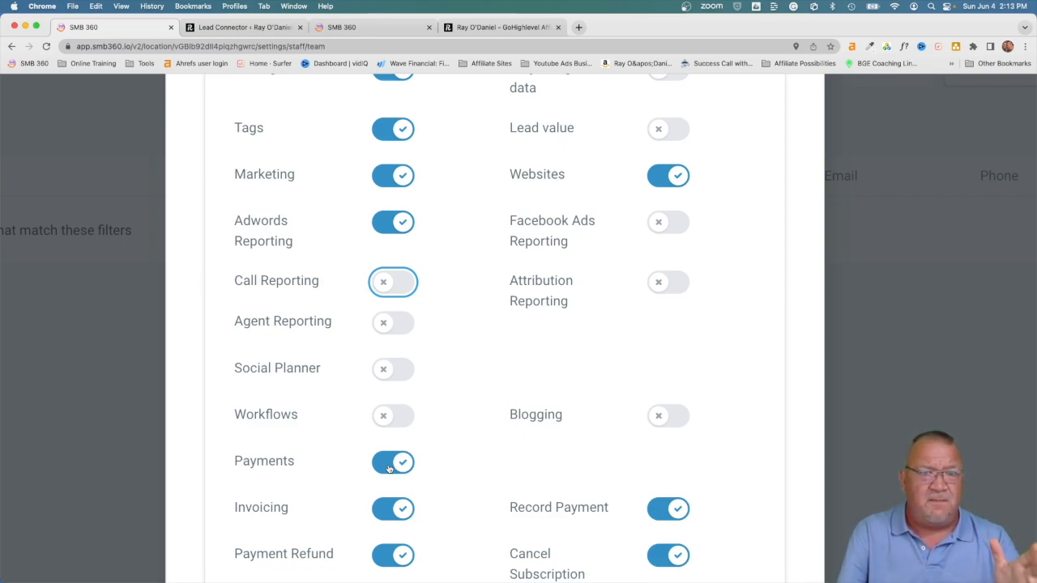
{"action": "scroll", "coordinate": [389, 467], "scroll_direction": "down", "scroll_amount": 3}
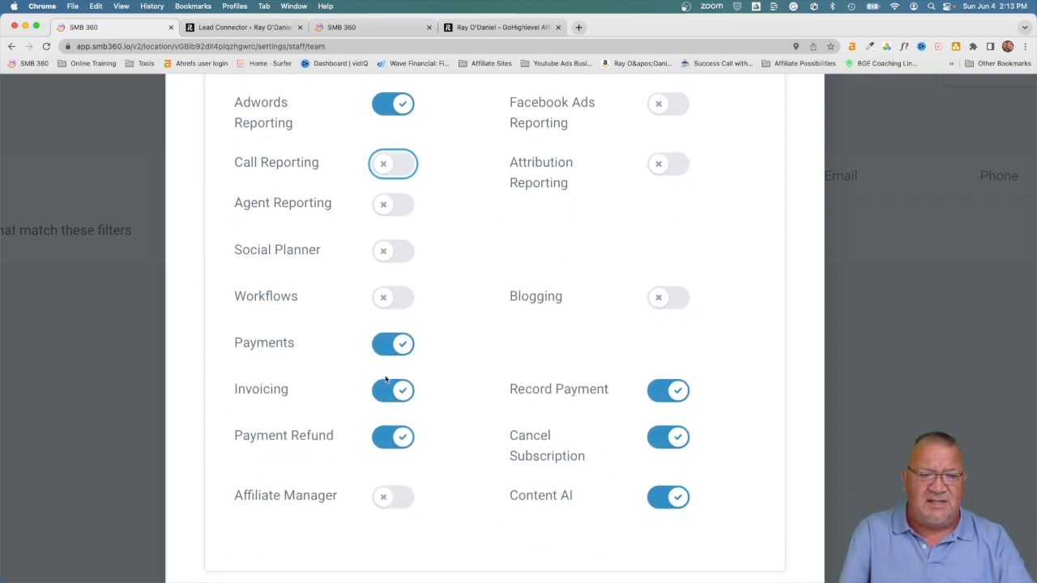
{"action": "left_click", "coordinate": [397, 344]}
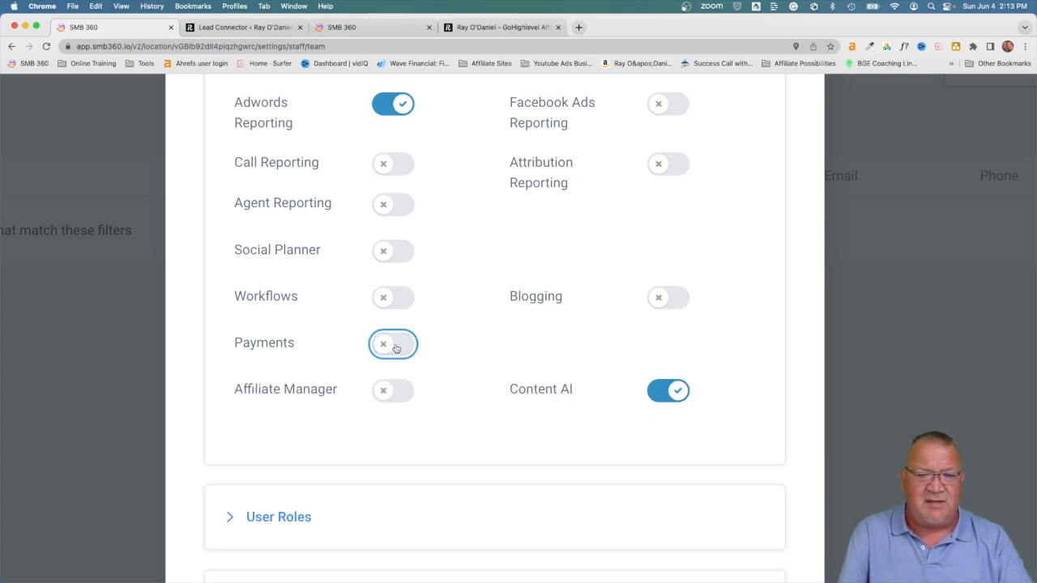
{"action": "left_click", "coordinate": [658, 393]}
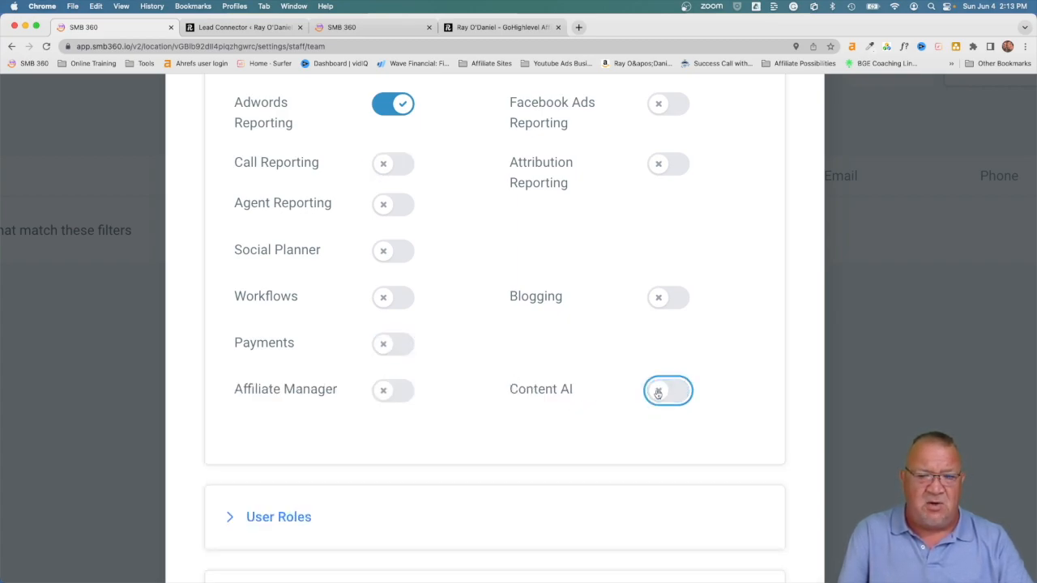
{"action": "scroll", "coordinate": [528, 400], "scroll_direction": "up", "scroll_amount": 7}
{"action": "left_click", "coordinate": [408, 373]}
{"action": "left_click", "coordinate": [402, 328]}
{"action": "left_click", "coordinate": [395, 281]}
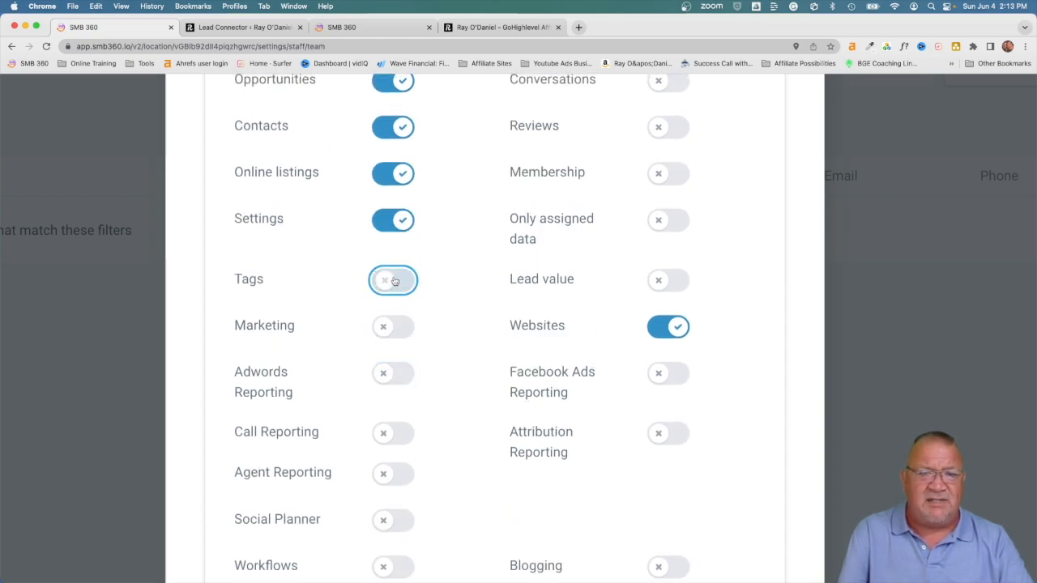
{"action": "scroll", "coordinate": [466, 316], "scroll_direction": "up", "scroll_amount": 8}
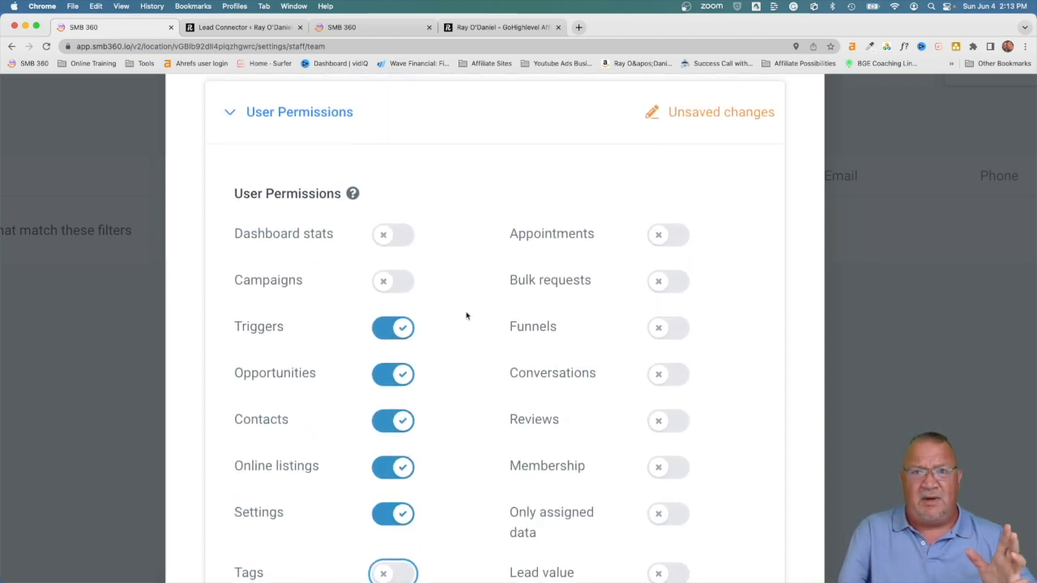
{"action": "scroll", "coordinate": [466, 316], "scroll_direction": "down", "scroll_amount": 4}
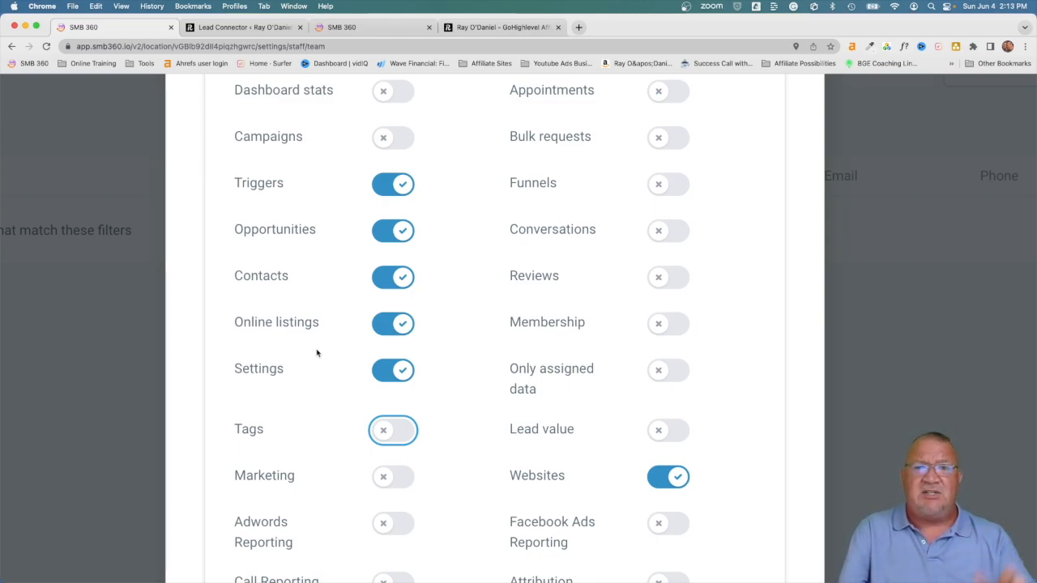
{"action": "scroll", "coordinate": [495, 346], "scroll_direction": "down", "scroll_amount": 5}
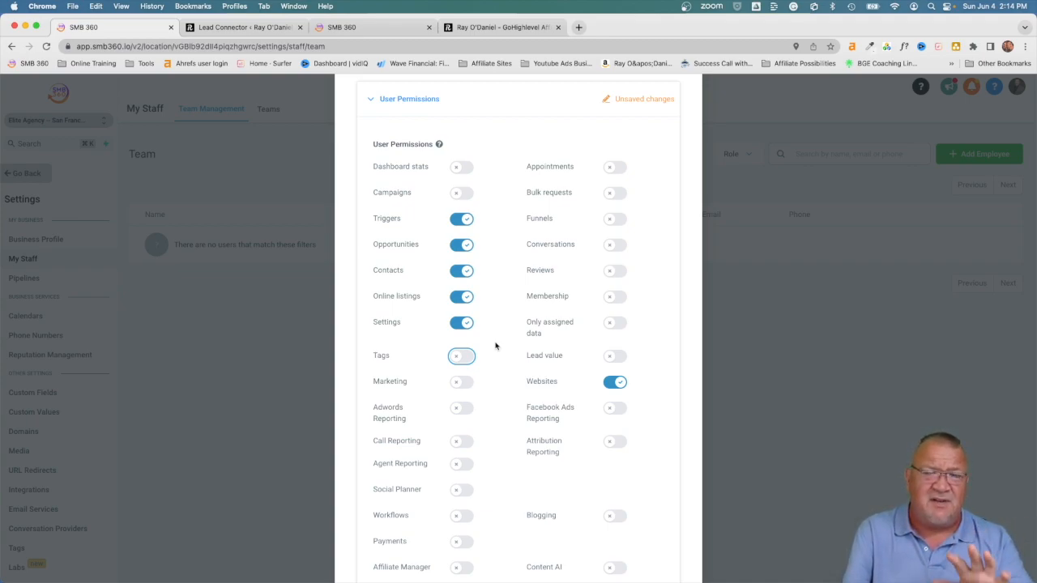
Step: Set the staff user's role to Admin and expand Call & Voicemail Settings
{"action": "scroll", "coordinate": [496, 346], "scroll_direction": "down", "scroll_amount": 5}
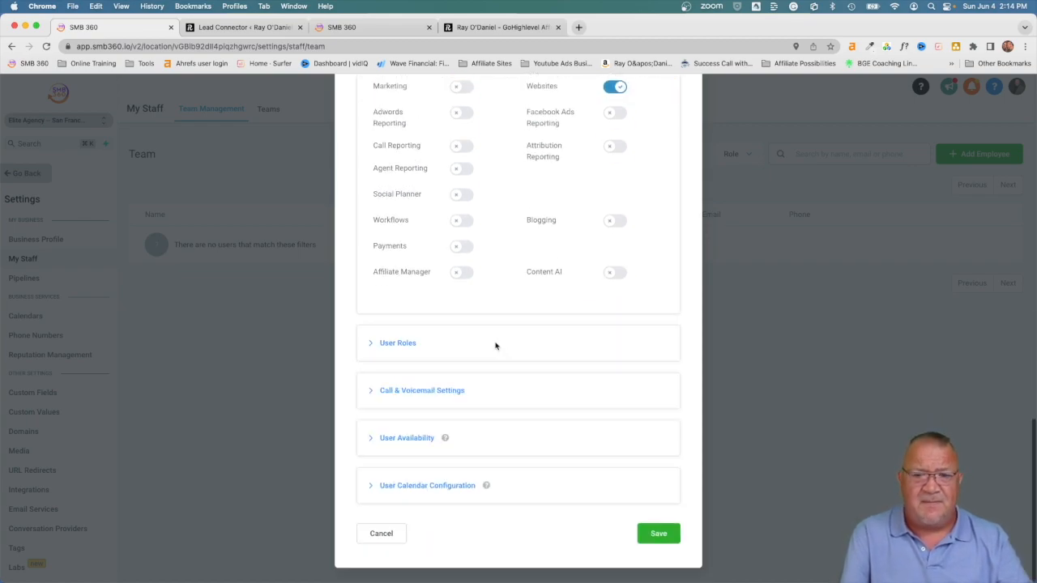
{"action": "left_click", "coordinate": [398, 345]}
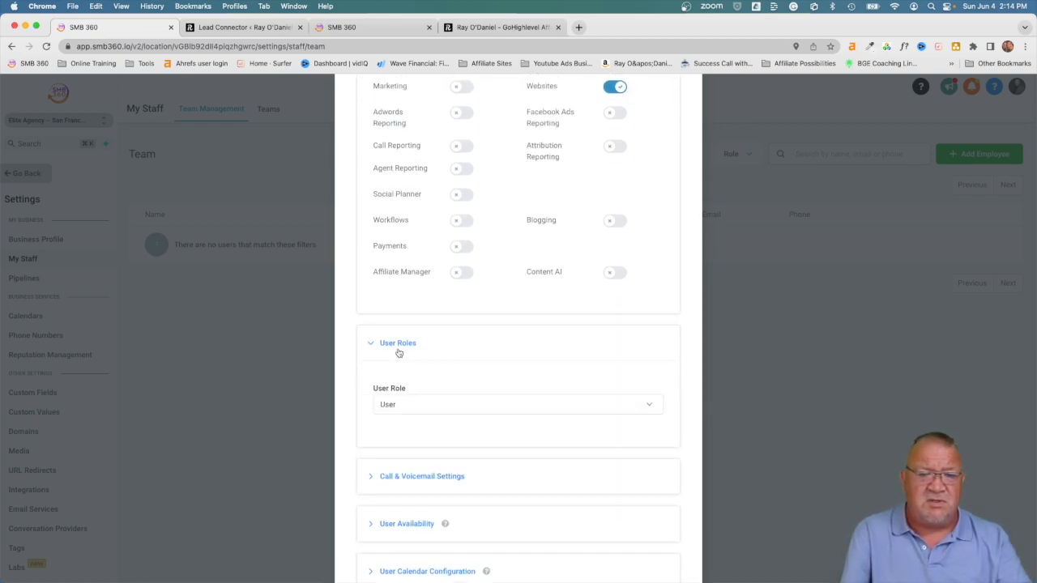
{"action": "scroll", "coordinate": [398, 352], "scroll_direction": "down", "scroll_amount": 2}
{"action": "left_click", "coordinate": [405, 325]}
{"action": "left_click", "coordinate": [411, 343]}
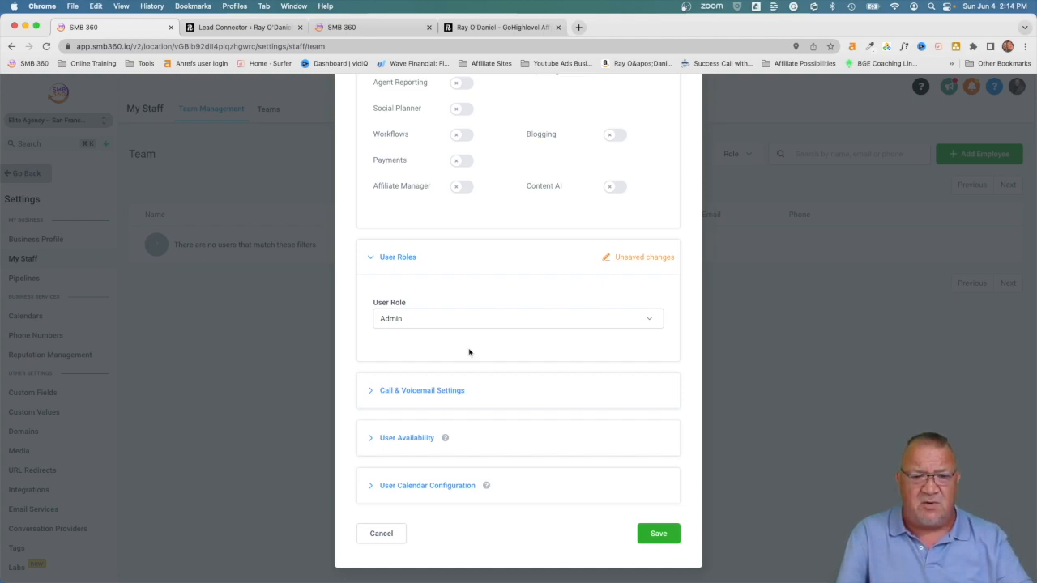
{"action": "left_click", "coordinate": [421, 391]}
{"action": "scroll", "coordinate": [520, 430], "scroll_direction": "down", "scroll_amount": 3}
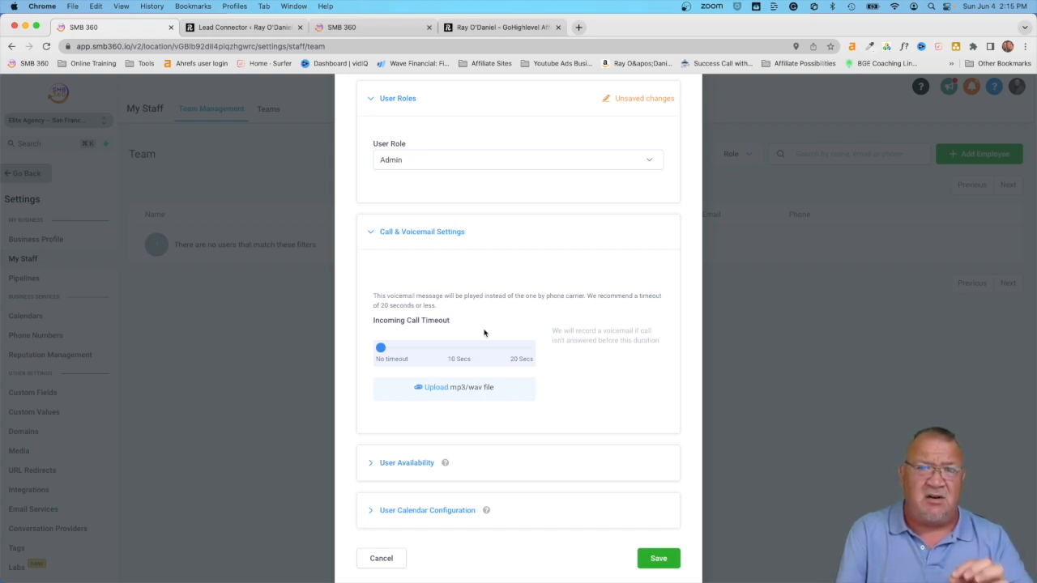
Step: Expand User Availability to show Meeting Location, time zone and available hours
{"action": "scroll", "coordinate": [484, 333], "scroll_direction": "down", "scroll_amount": 1}
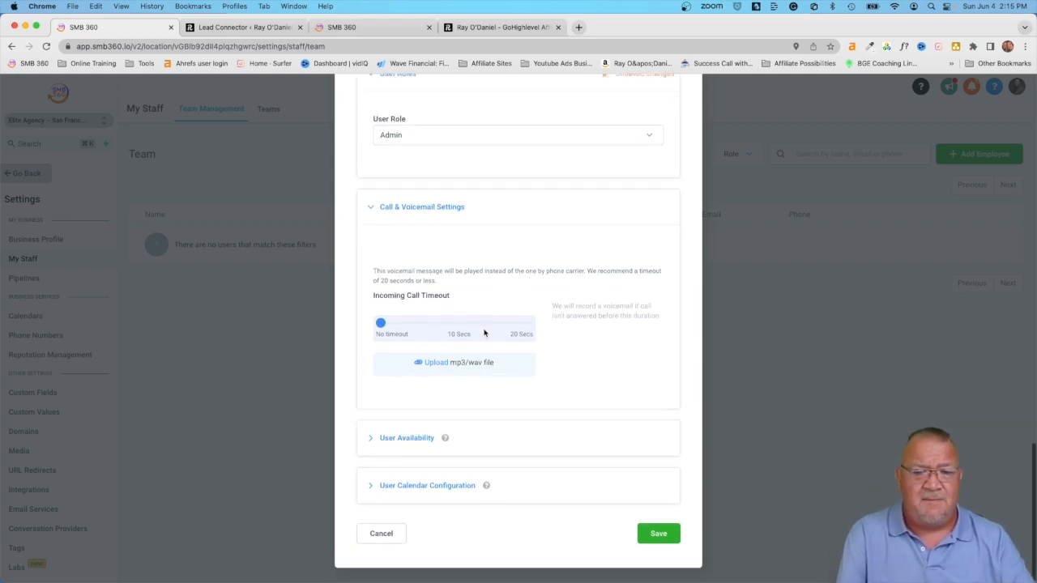
{"action": "left_click", "coordinate": [405, 438]}
{"action": "scroll", "coordinate": [520, 445], "scroll_direction": "down", "scroll_amount": 5}
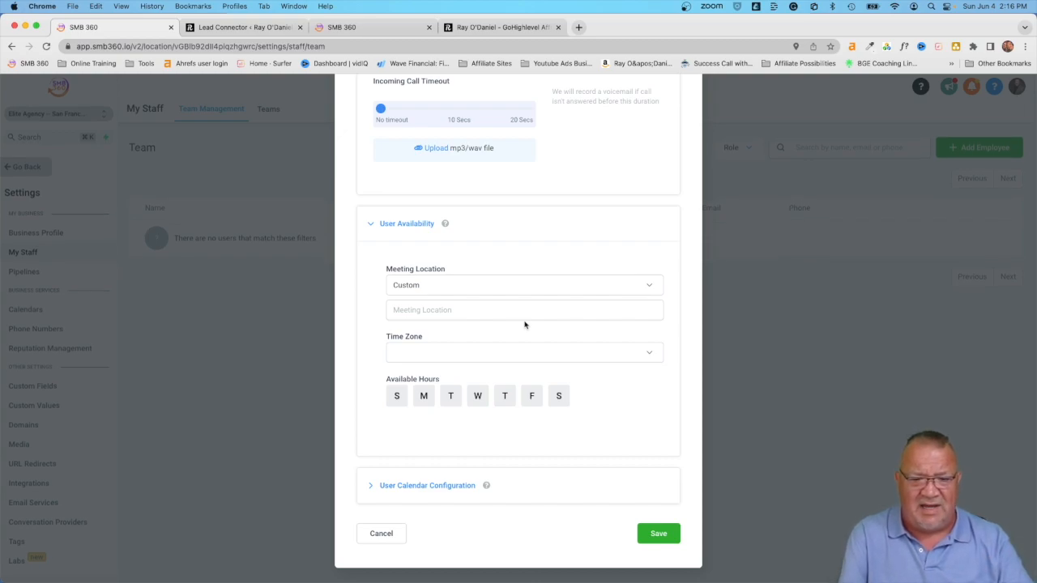
Step: Review User Calendar Configuration, cancel the staff editor, and go to Phone Numbers settings
{"action": "left_click", "coordinate": [428, 485]}
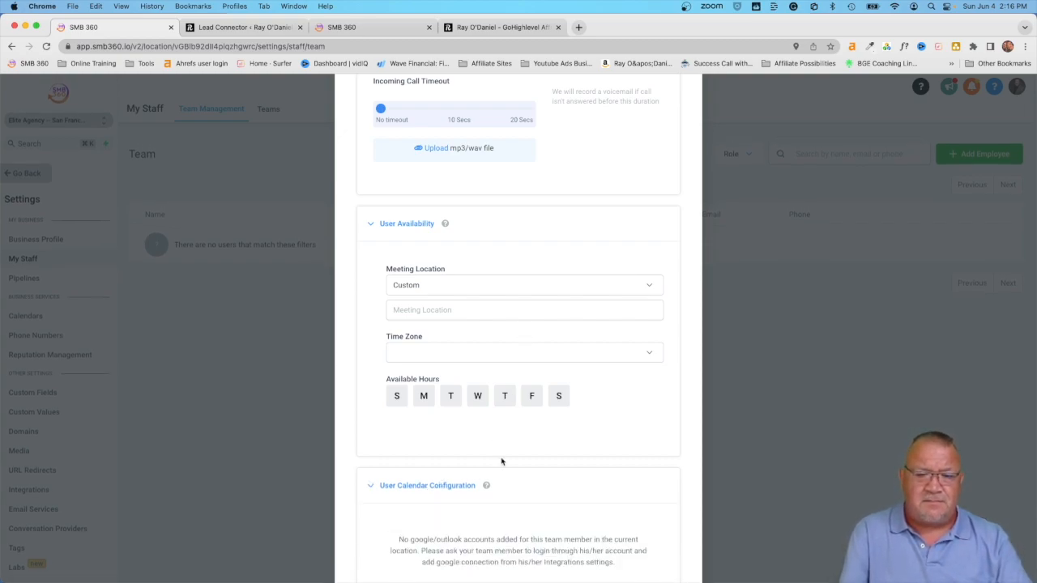
{"action": "scroll", "coordinate": [506, 502], "scroll_direction": "down", "scroll_amount": 2}
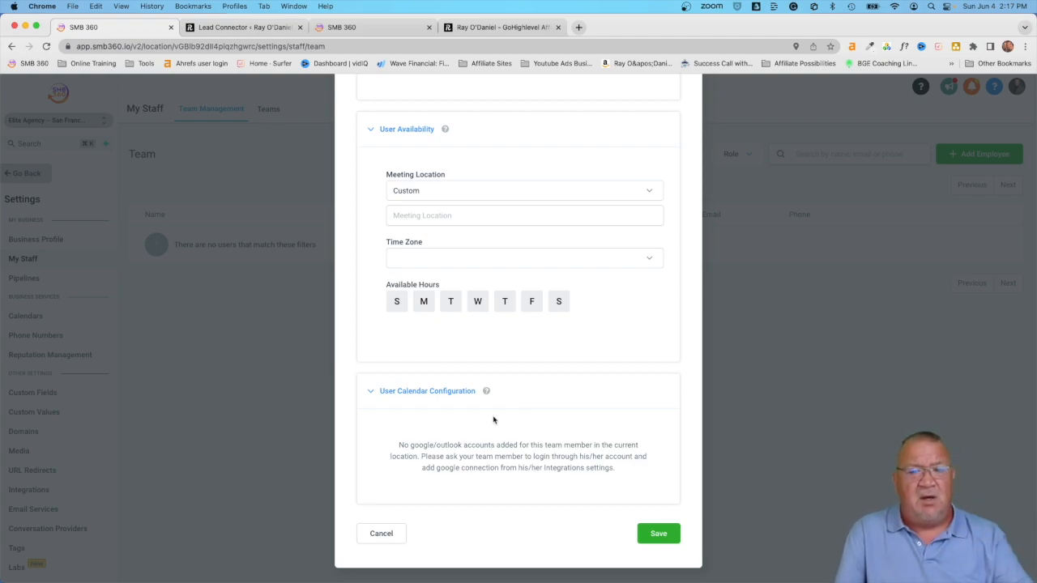
{"action": "left_click", "coordinate": [382, 533]}
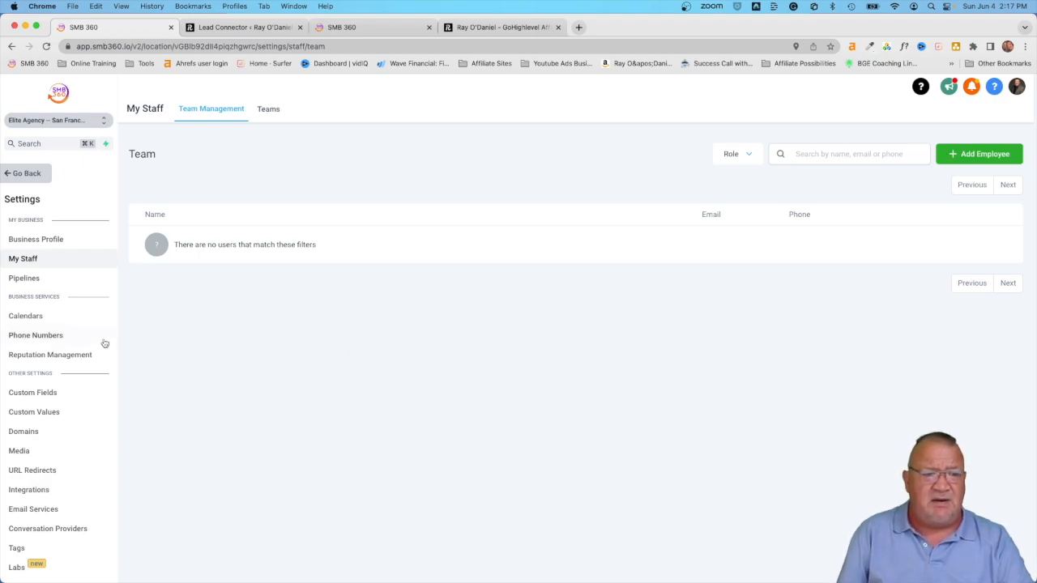
{"action": "left_click", "coordinate": [36, 339]}
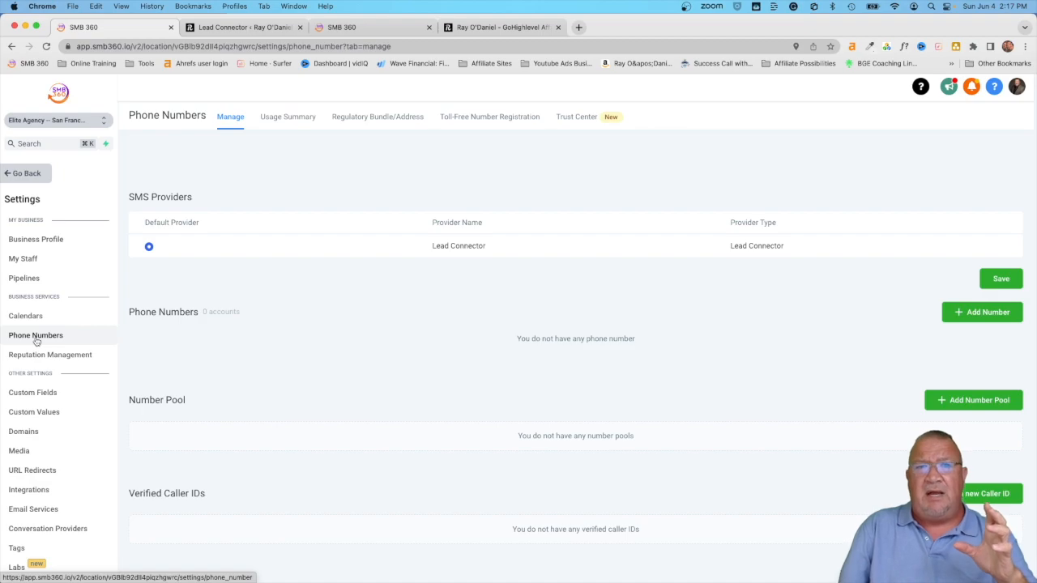
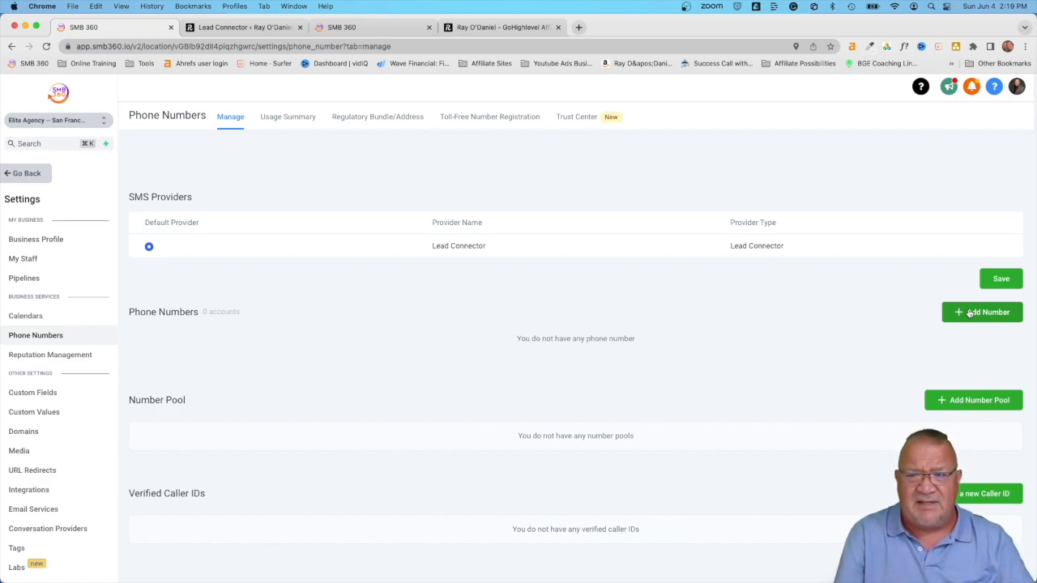
Step: Start adding a new phone number and put the cursor in the Area Code field
{"action": "left_click", "coordinate": [965, 316]}
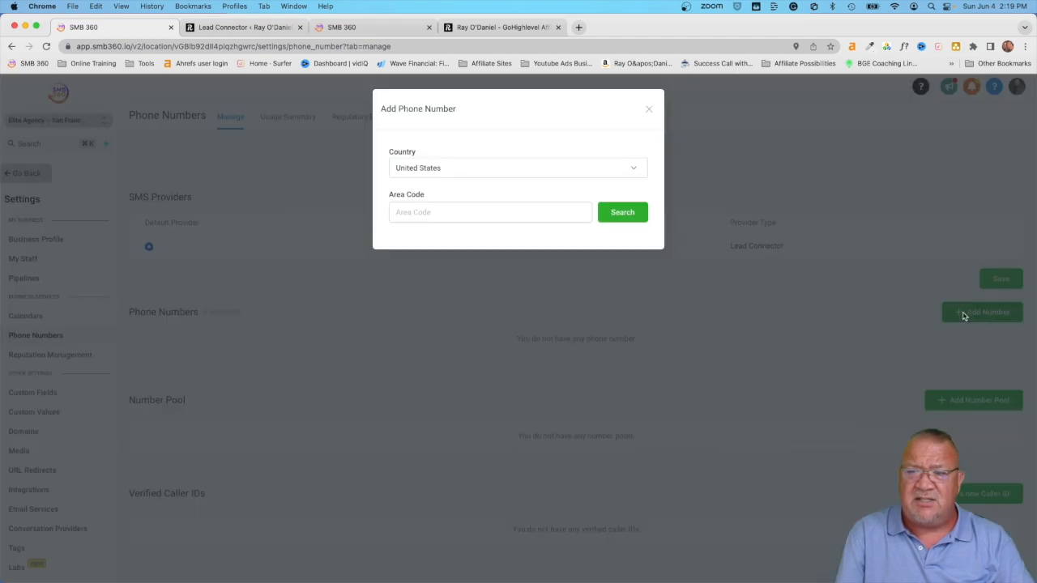
{"action": "left_click", "coordinate": [444, 213]}
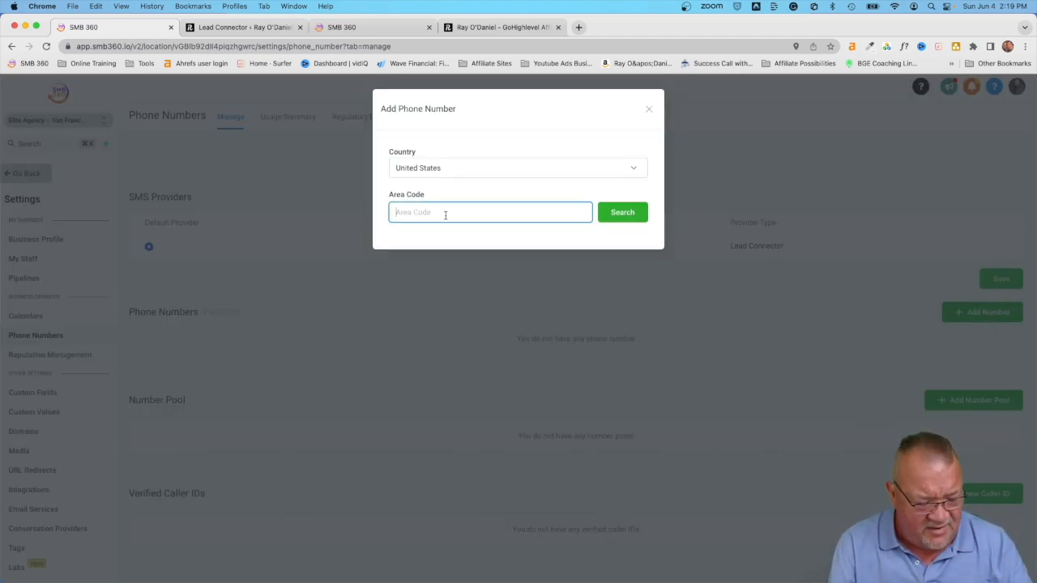
Step: Search Google in a new tab for San Francisco's area code (415), then return to SMB 360
{"action": "left_click", "coordinate": [579, 27]}
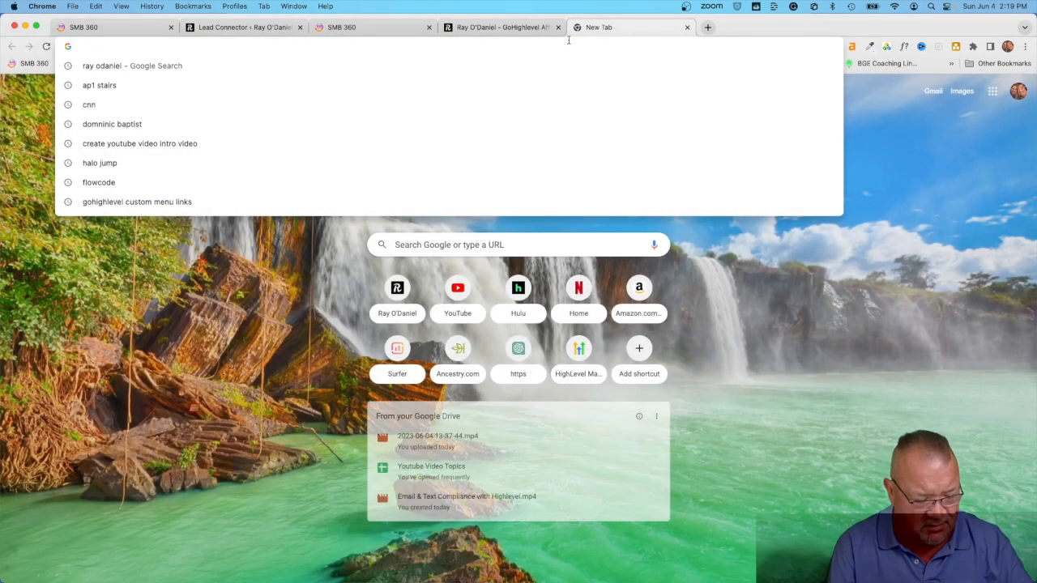
{"action": "type", "text": "san fran"}
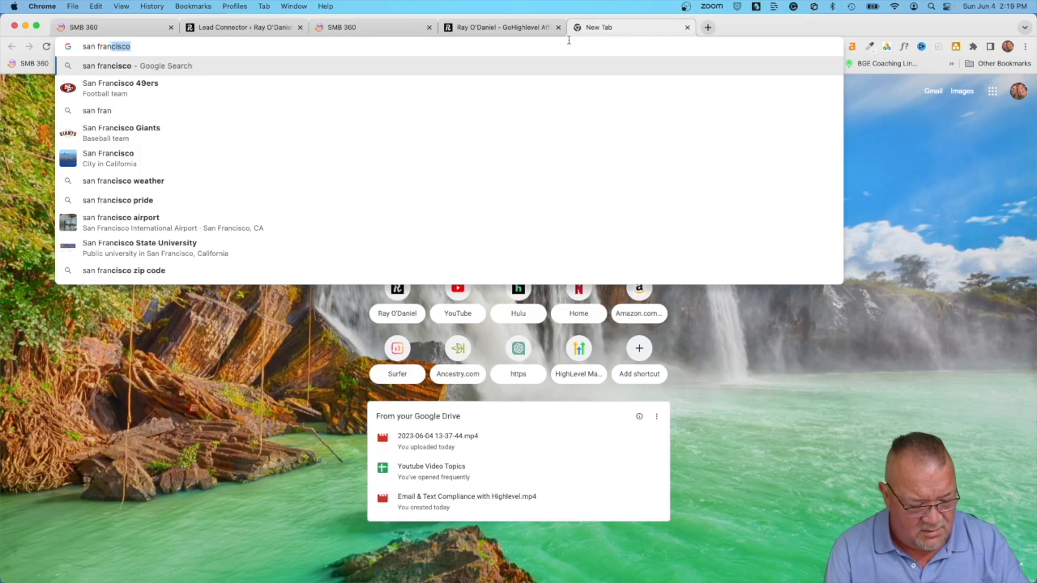
{"action": "type", "text": "sico are code"}
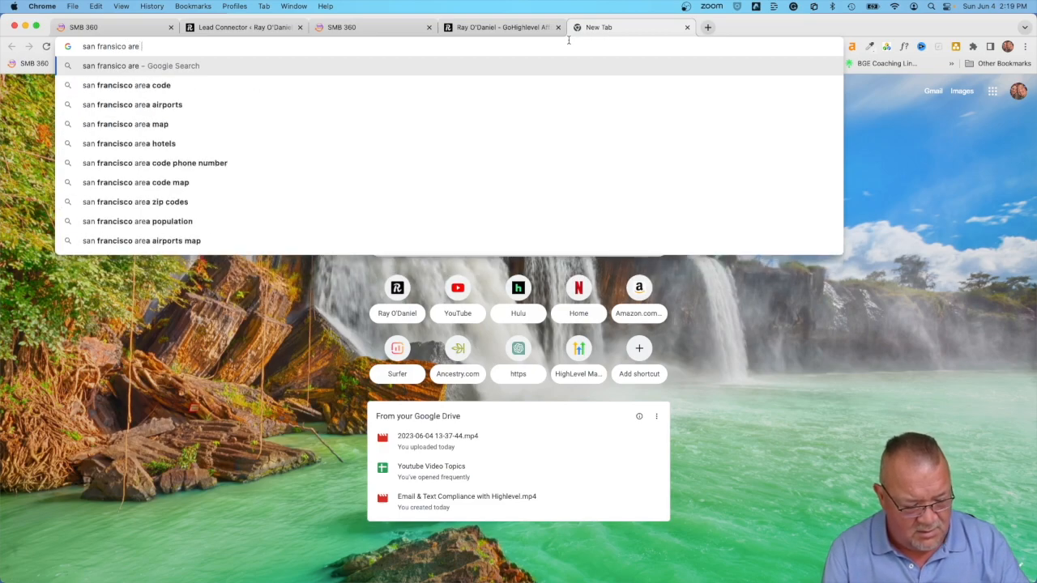
{"action": "key", "text": "Return"}
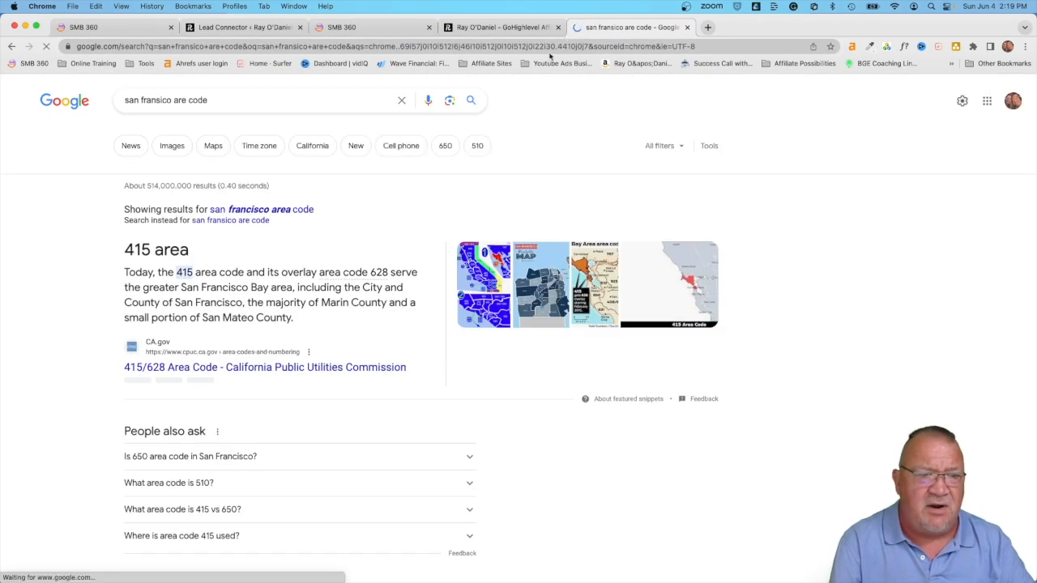
{"action": "left_click", "coordinate": [142, 26]}
{"action": "type", "text": "415"}
{"action": "left_click", "coordinate": [618, 213]}
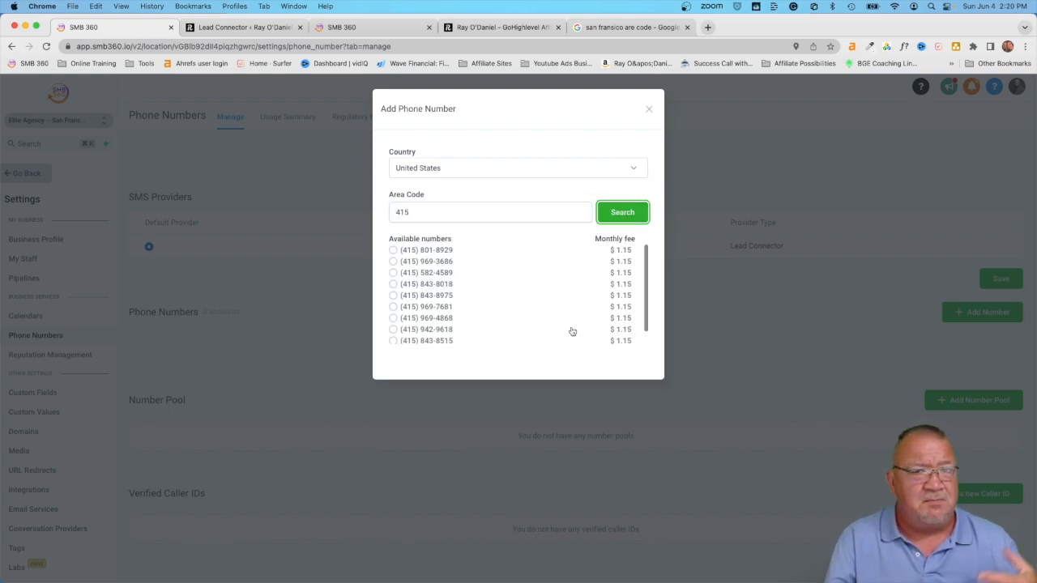
{"action": "left_click", "coordinate": [393, 251]}
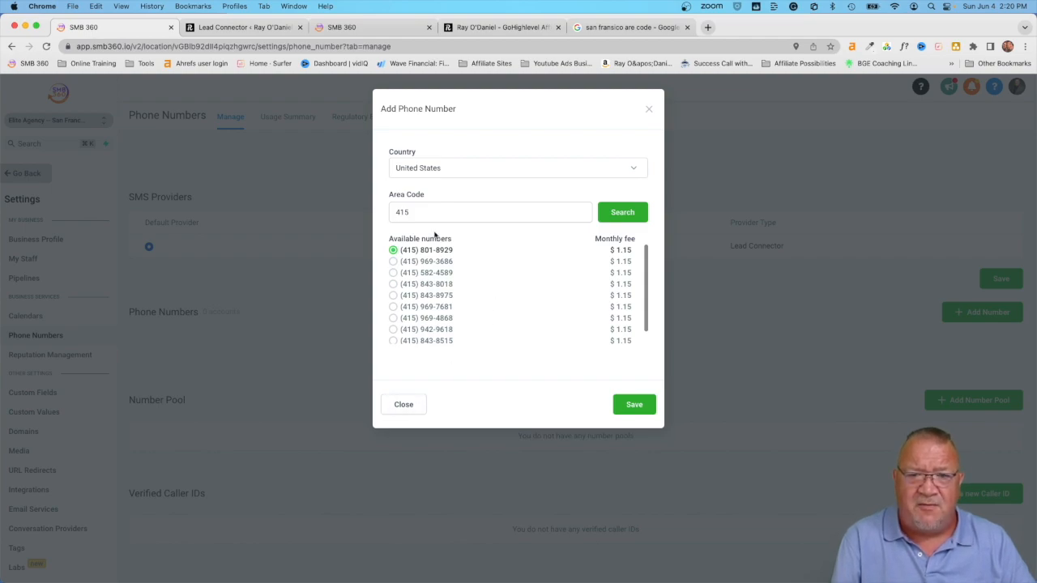
{"action": "left_click", "coordinate": [397, 406]}
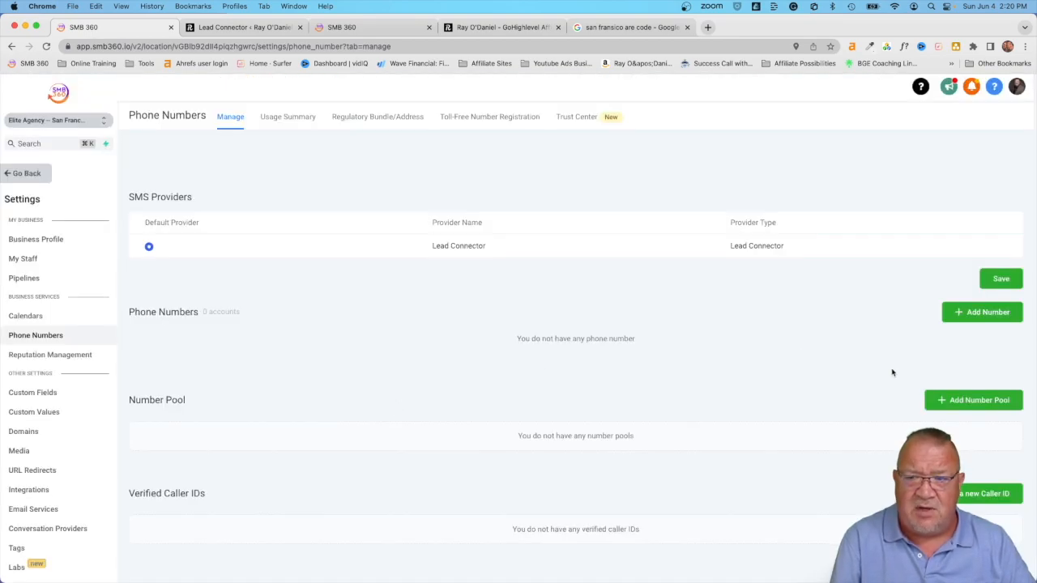
{"action": "left_click", "coordinate": [959, 312]}
{"action": "left_click", "coordinate": [418, 213]}
{"action": "type", "text": "435"}
{"action": "left_click", "coordinate": [622, 214]}
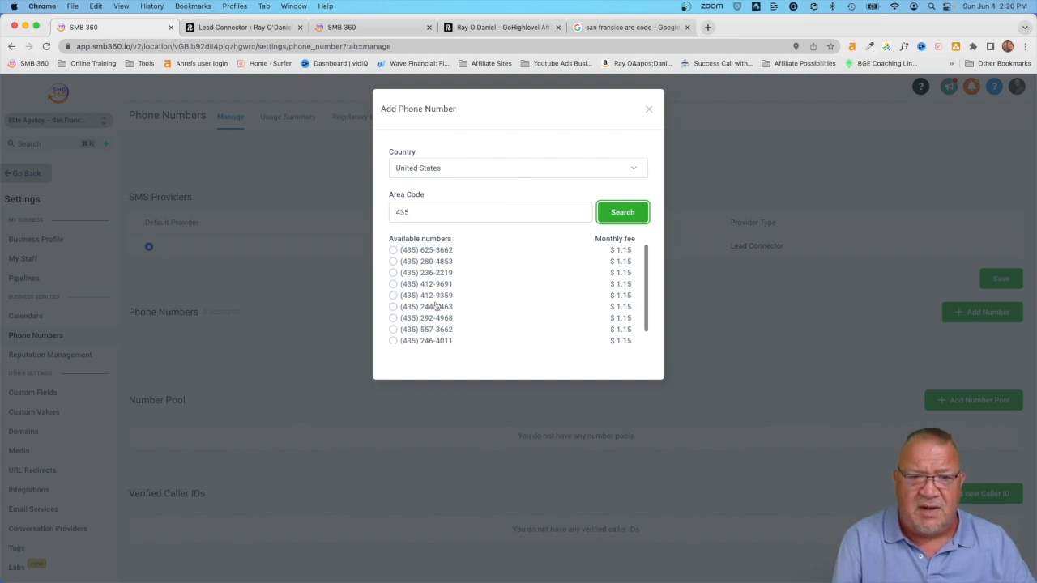
{"action": "left_click", "coordinate": [622, 215]}
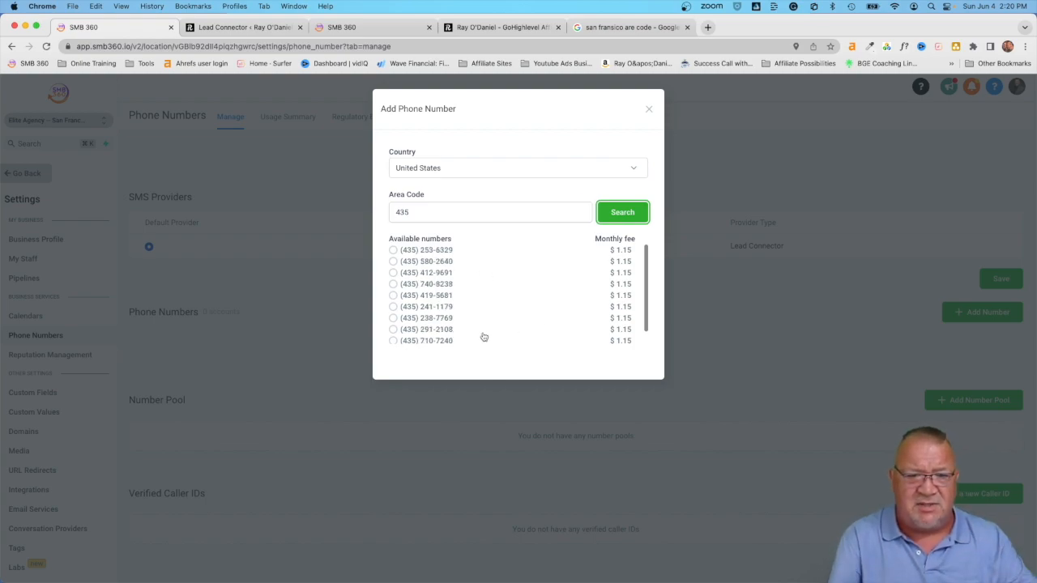
{"action": "left_click", "coordinate": [394, 342]}
{"action": "scroll", "coordinate": [494, 321], "scroll_direction": "down", "scroll_amount": 1}
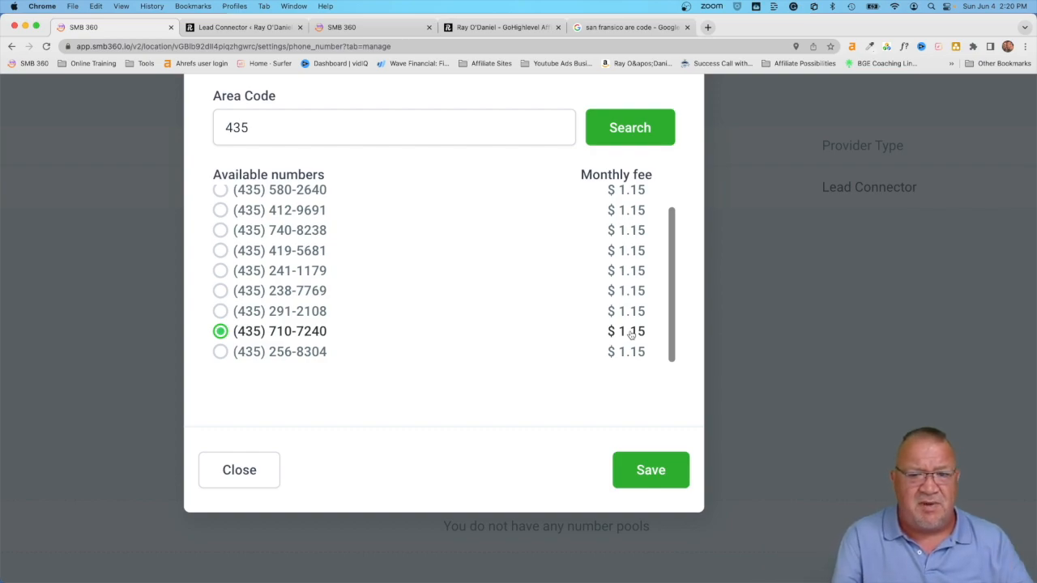
{"action": "left_click", "coordinate": [250, 472]}
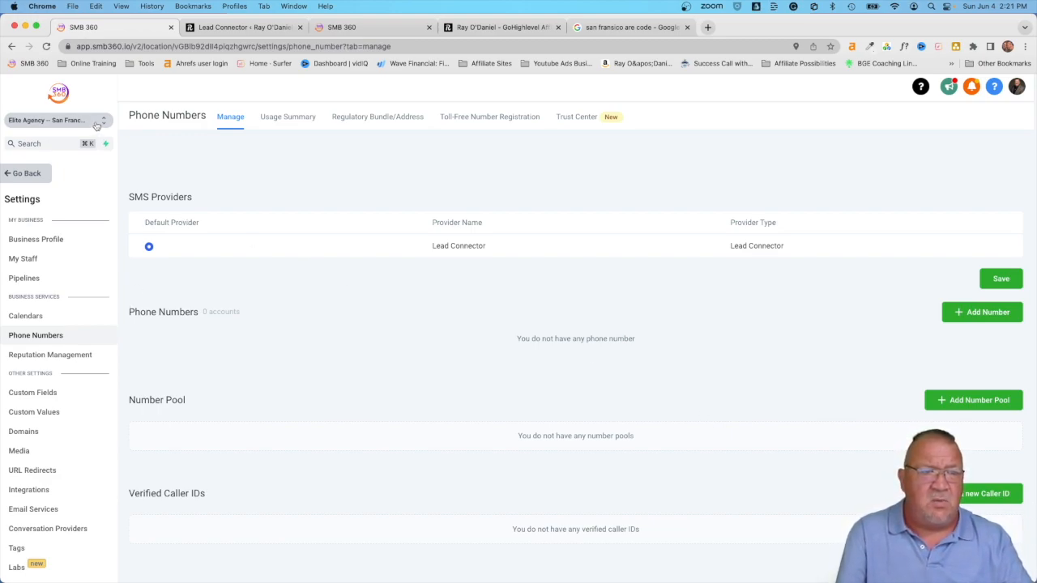
{"action": "left_click", "coordinate": [964, 312]}
{"action": "left_click", "coordinate": [475, 212]}
{"action": "type", "text": "435"}
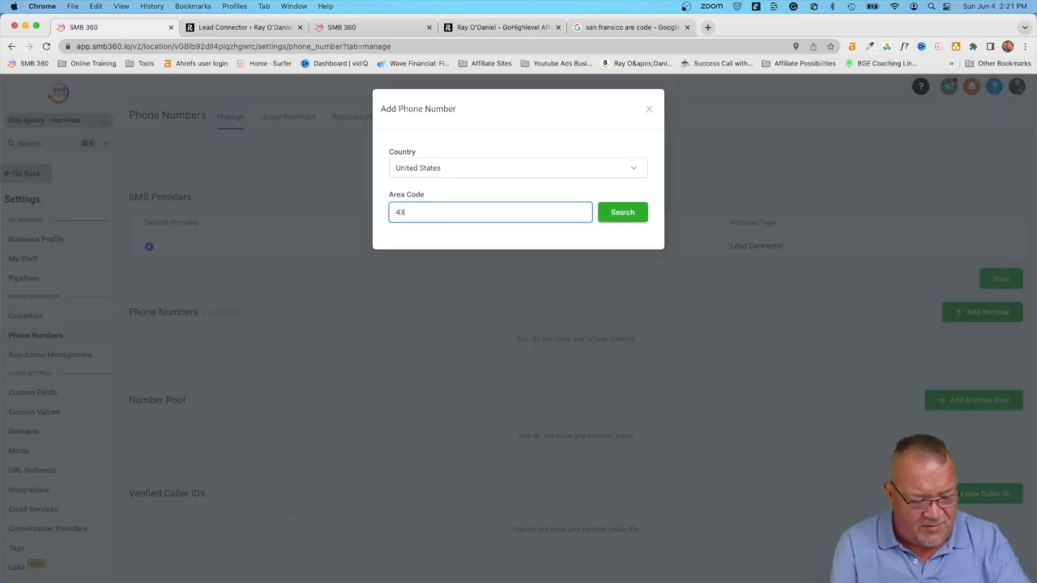
{"action": "left_click", "coordinate": [622, 215]}
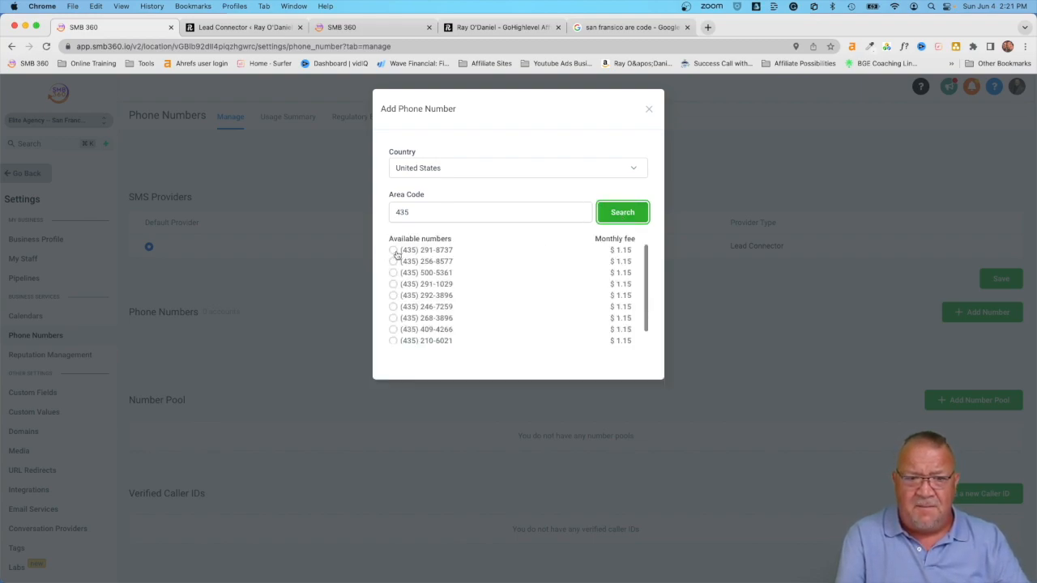
{"action": "left_click", "coordinate": [392, 250]}
{"action": "left_click", "coordinate": [629, 404]}
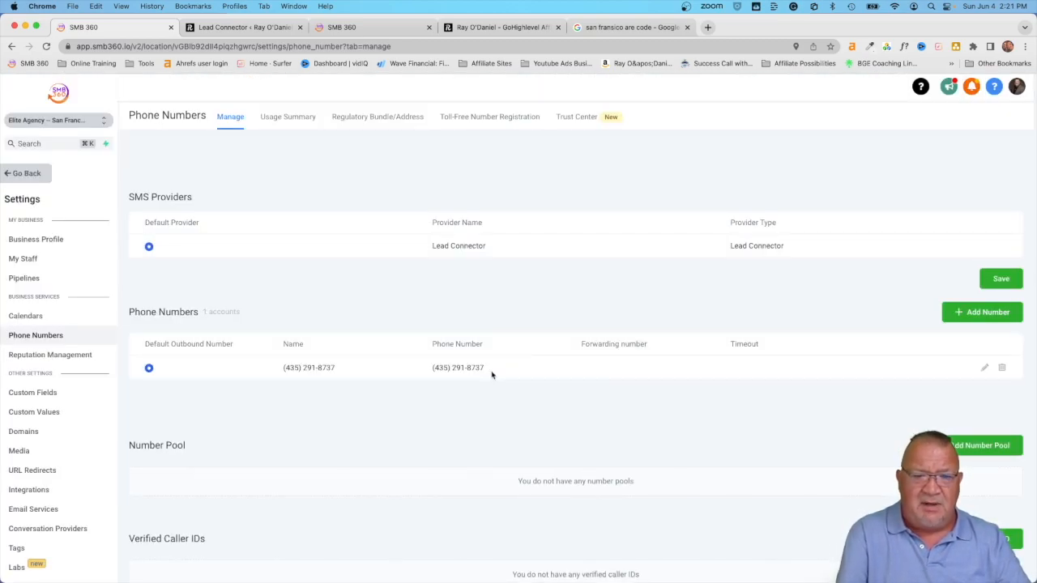
{"action": "left_click", "coordinate": [985, 367]}
{"action": "left_click", "coordinate": [377, 168]}
{"action": "type", "text": "M"}
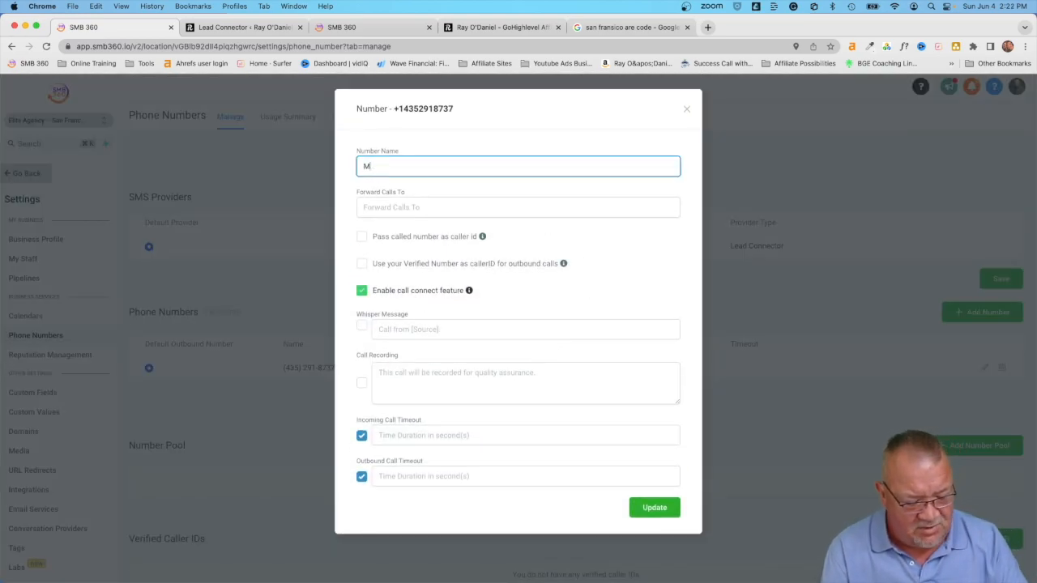
{"action": "type", "text": "ain Number"}
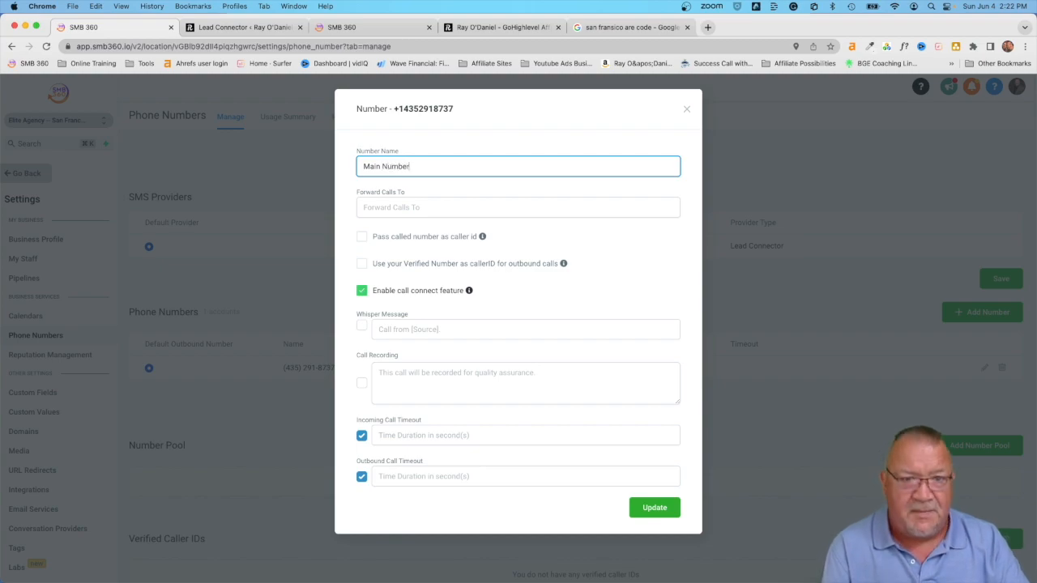
{"action": "key", "text": "Tab"}
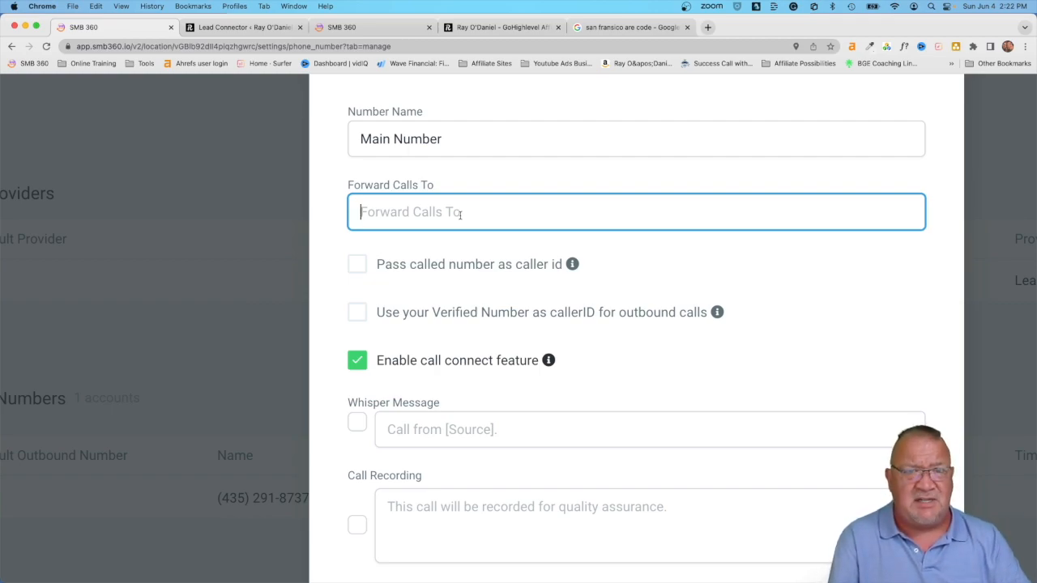
{"action": "scroll", "coordinate": [460, 215], "scroll_direction": "down", "scroll_amount": 5}
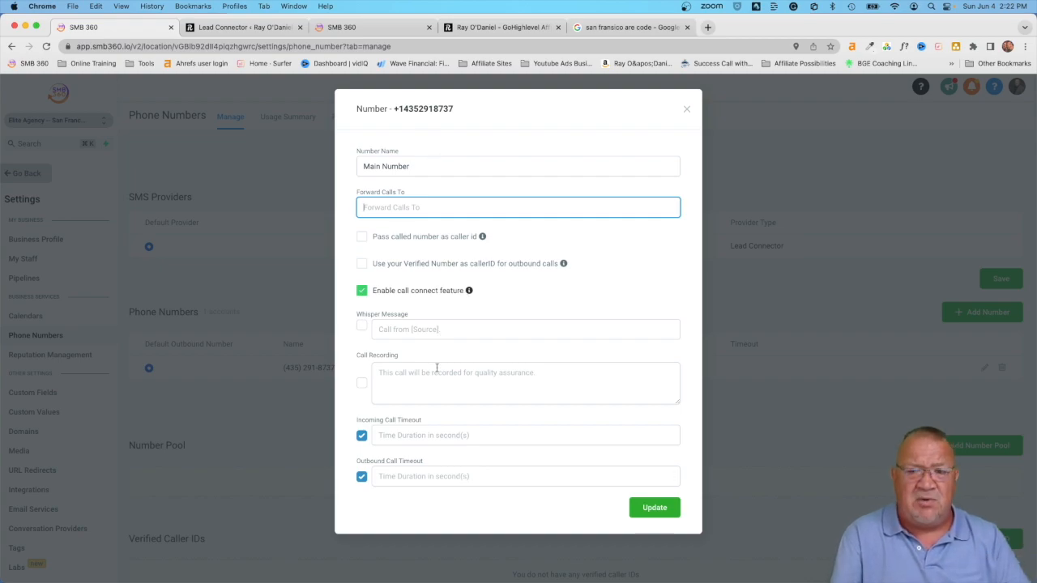
{"action": "left_click", "coordinate": [688, 109]}
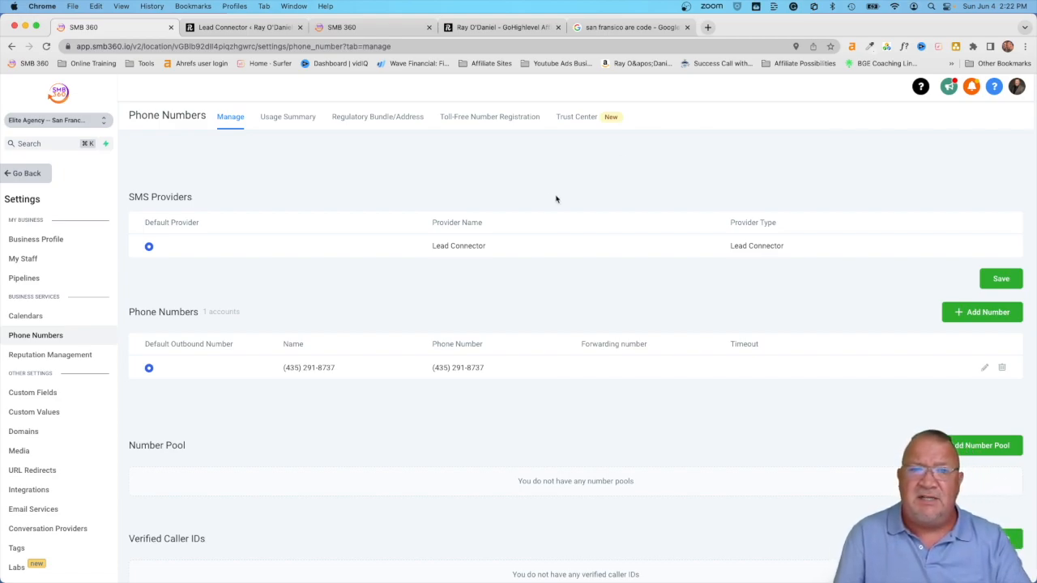
Step: Search Google for 'lead connector mobile app' and open its App Store result
{"action": "left_click", "coordinate": [630, 30]}
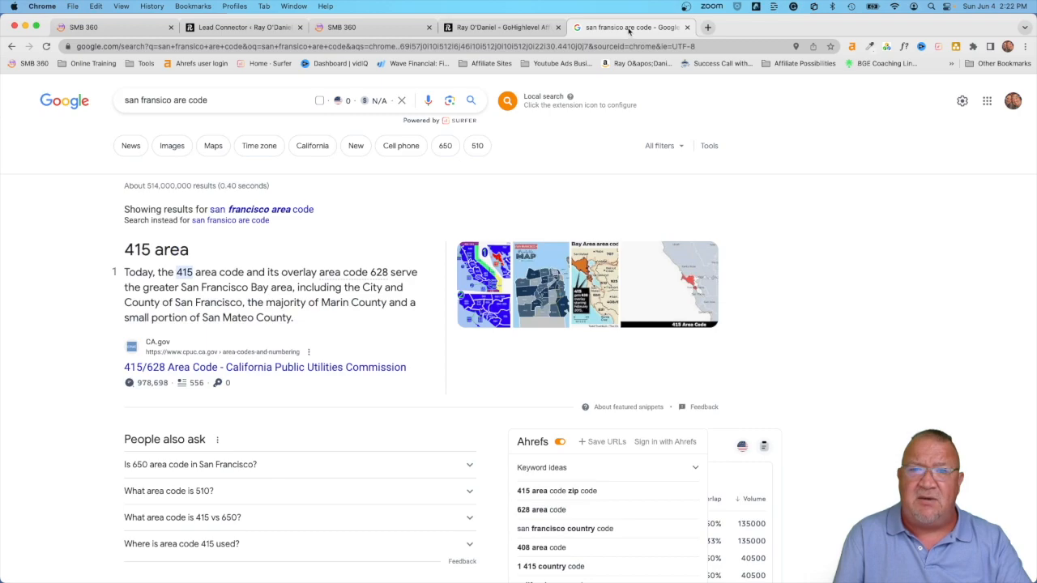
{"action": "left_click", "coordinate": [585, 46]}
{"action": "type", "text": "lead"}
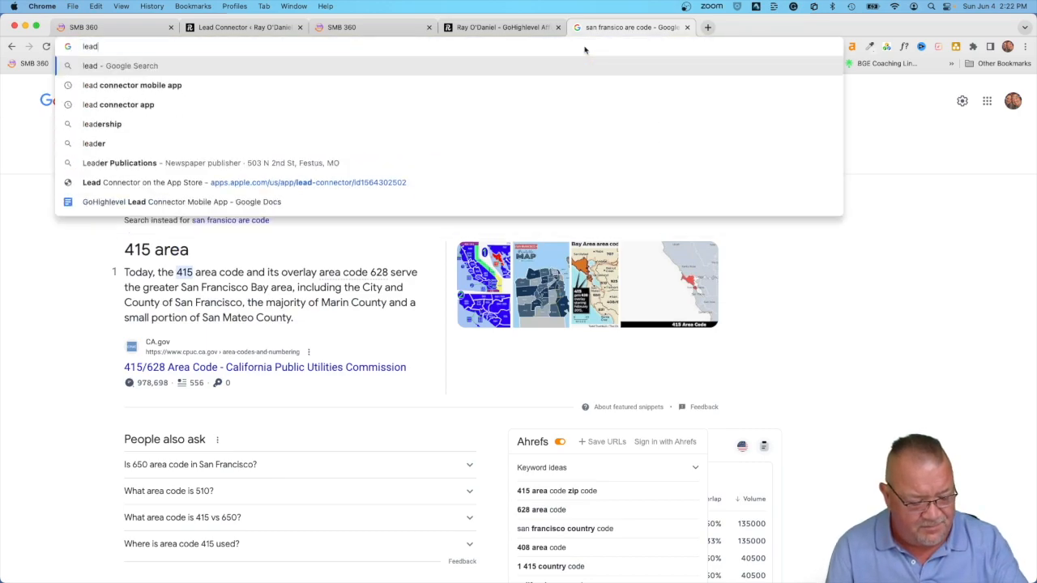
{"action": "type", "text": " connecto"}
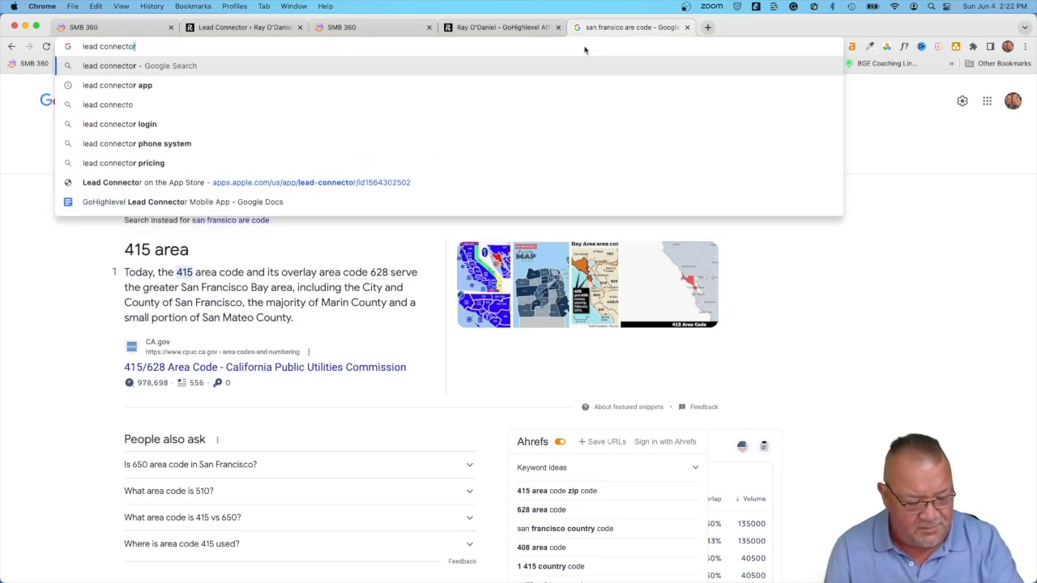
{"action": "type", "text": "r mobile app"}
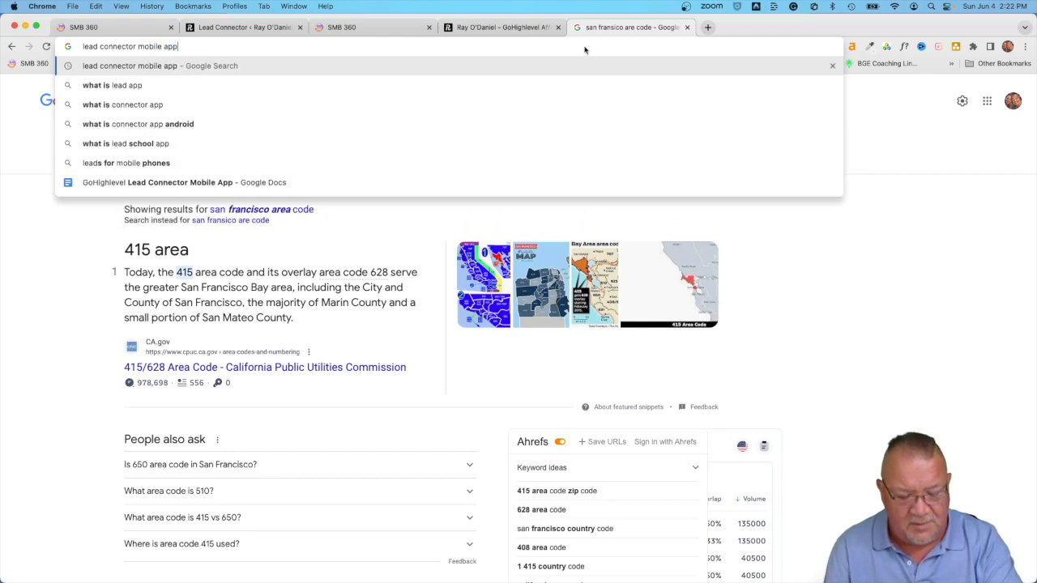
{"action": "key", "text": "Return"}
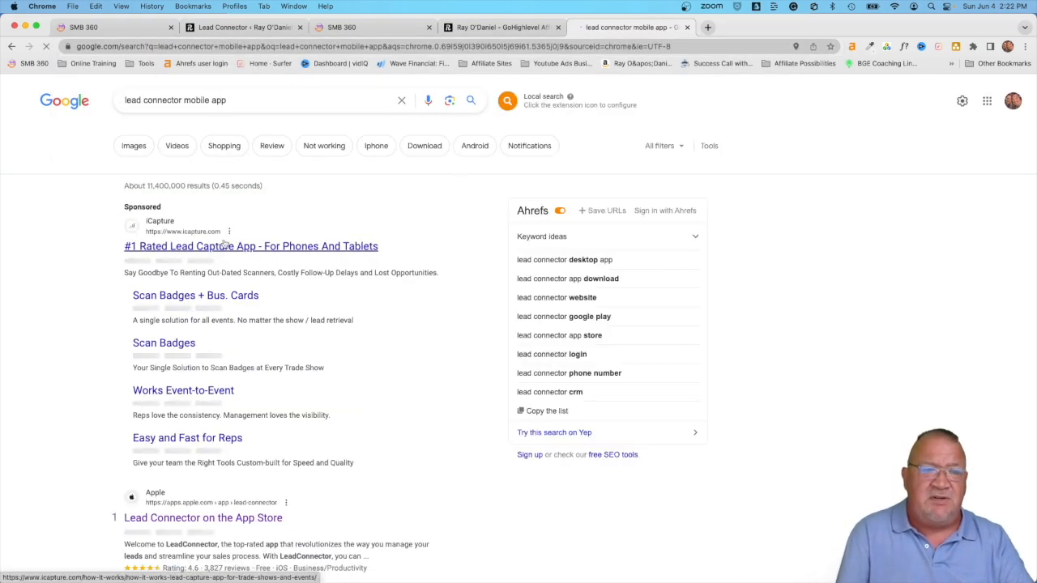
{"action": "scroll", "coordinate": [384, 381], "scroll_direction": "down", "scroll_amount": 4}
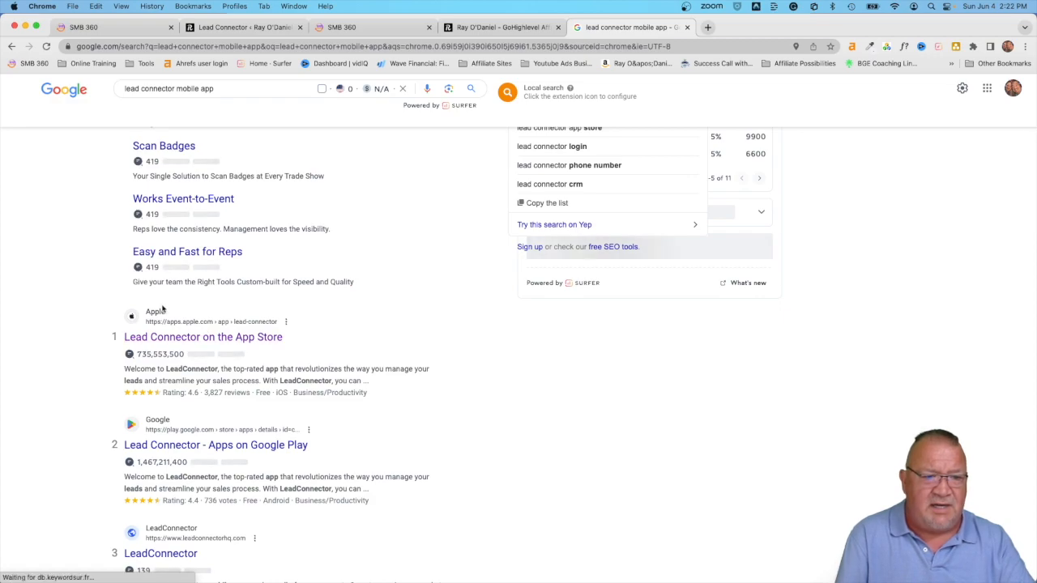
{"action": "left_click", "coordinate": [180, 338]}
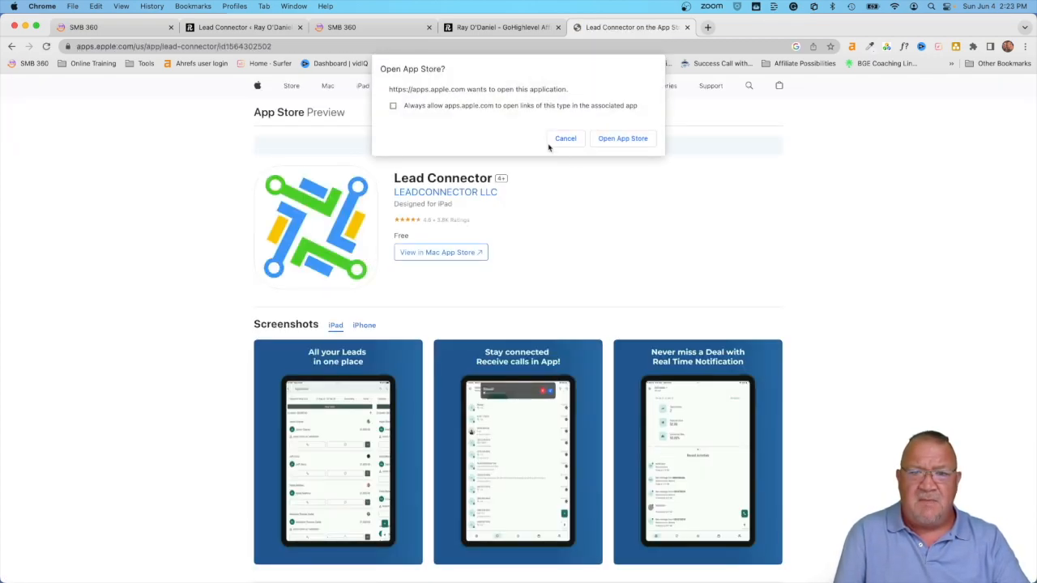
{"action": "left_click", "coordinate": [564, 134]}
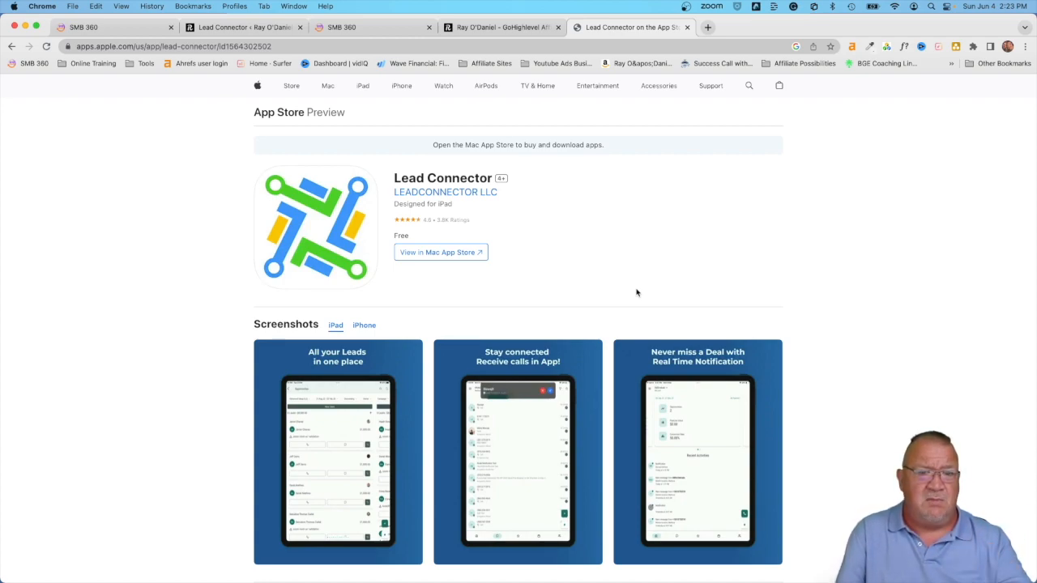
{"action": "left_click", "coordinate": [364, 325]}
{"action": "scroll", "coordinate": [504, 354], "scroll_direction": "down", "scroll_amount": 1}
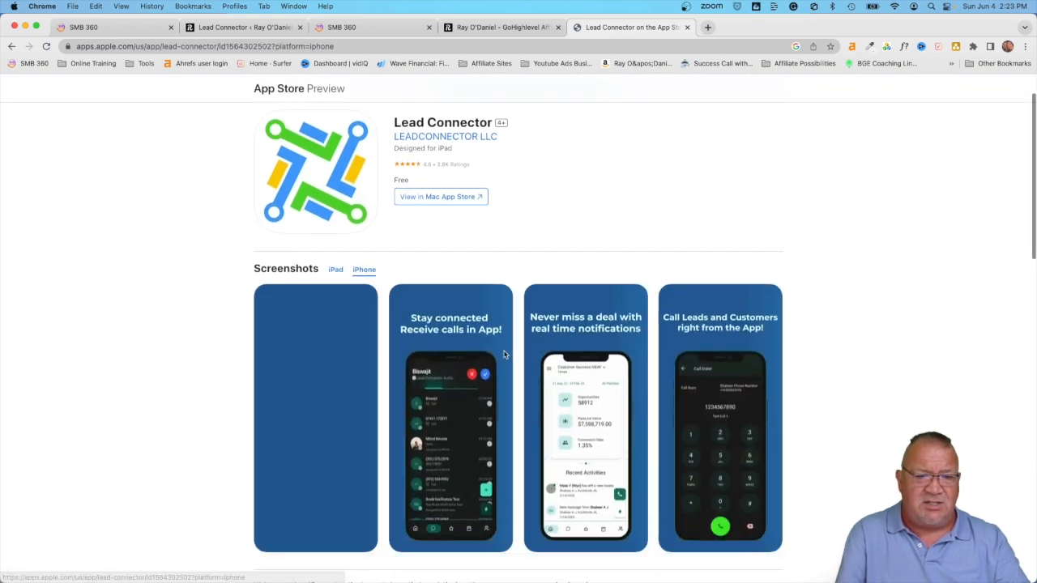
{"action": "scroll", "coordinate": [504, 354], "scroll_direction": "down", "scroll_amount": 3}
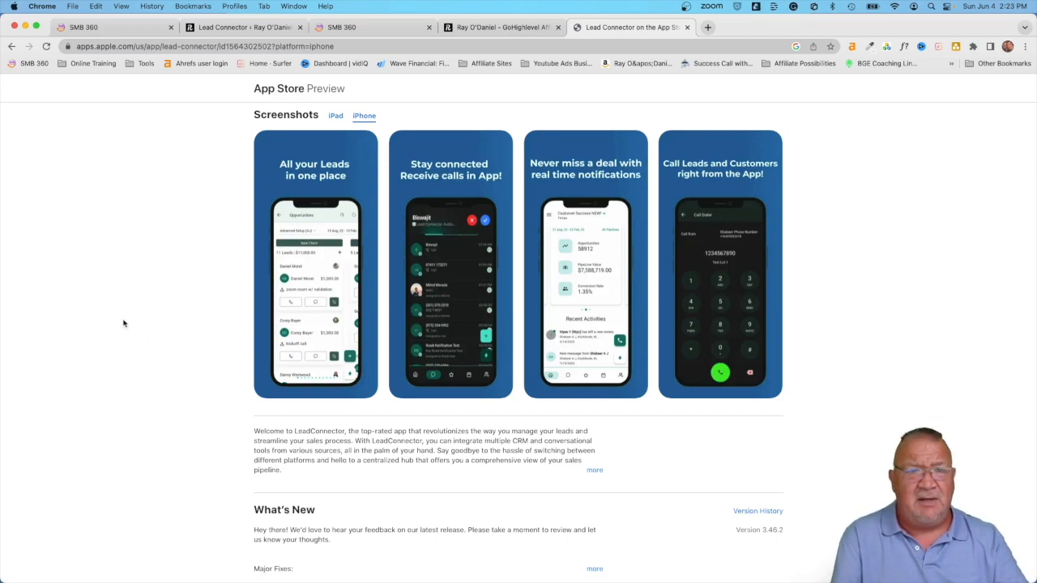
Step: Return to SMB 360's Launchpad and open the sub-account switcher
{"action": "left_click", "coordinate": [87, 31]}
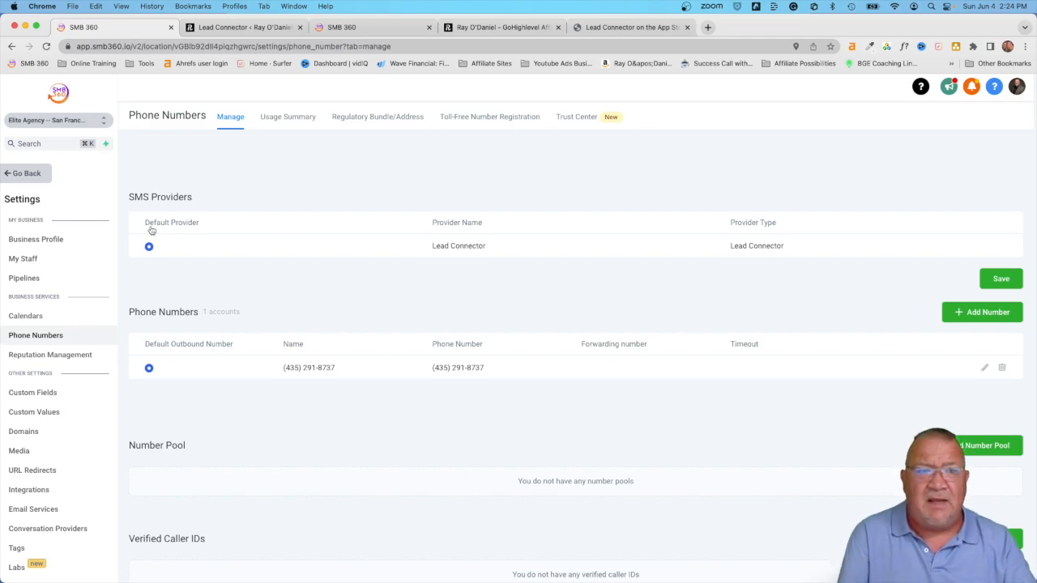
{"action": "left_click", "coordinate": [22, 176]}
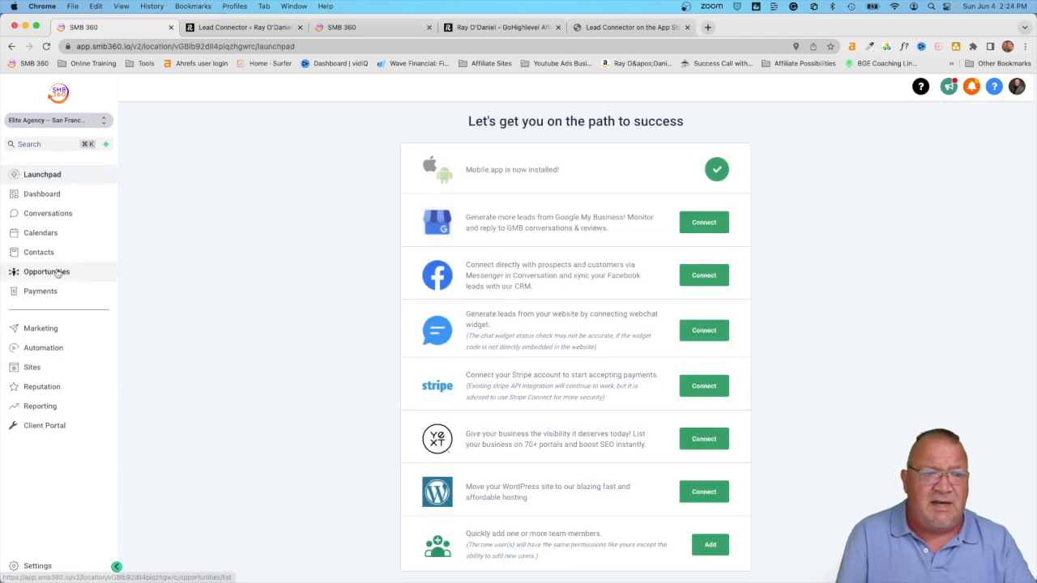
{"action": "left_click", "coordinate": [81, 123]}
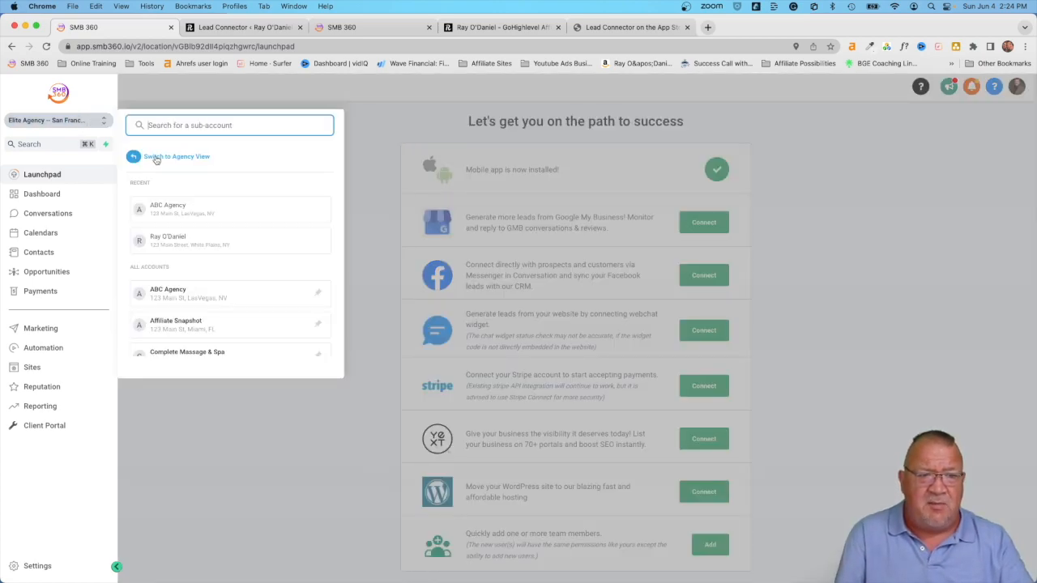
Step: Switch to Agency View, dismiss the Create Sub-Account snapshot picker, and scroll to Elite Agency
{"action": "left_click", "coordinate": [157, 160]}
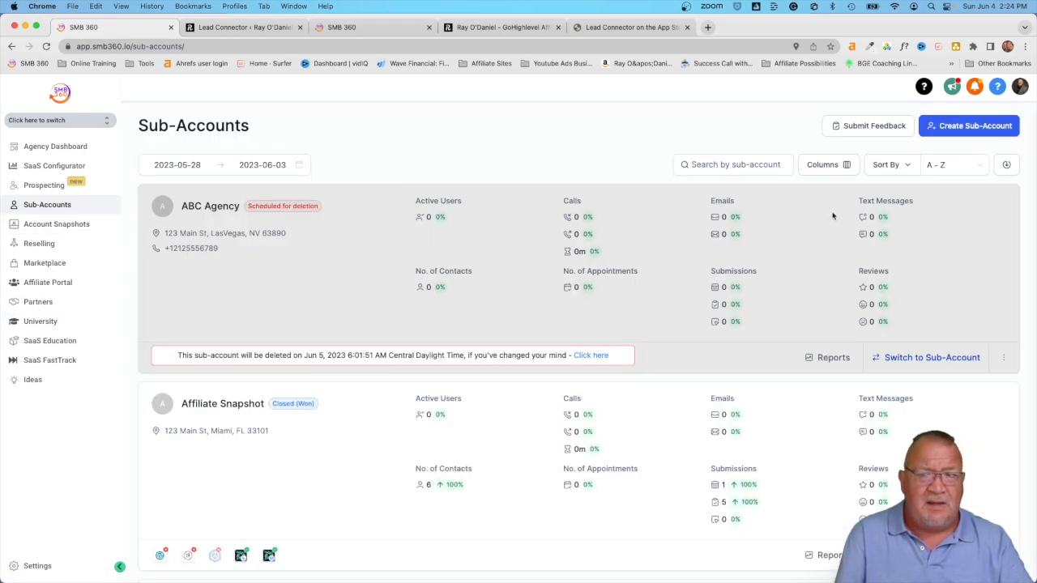
{"action": "left_click", "coordinate": [953, 124]}
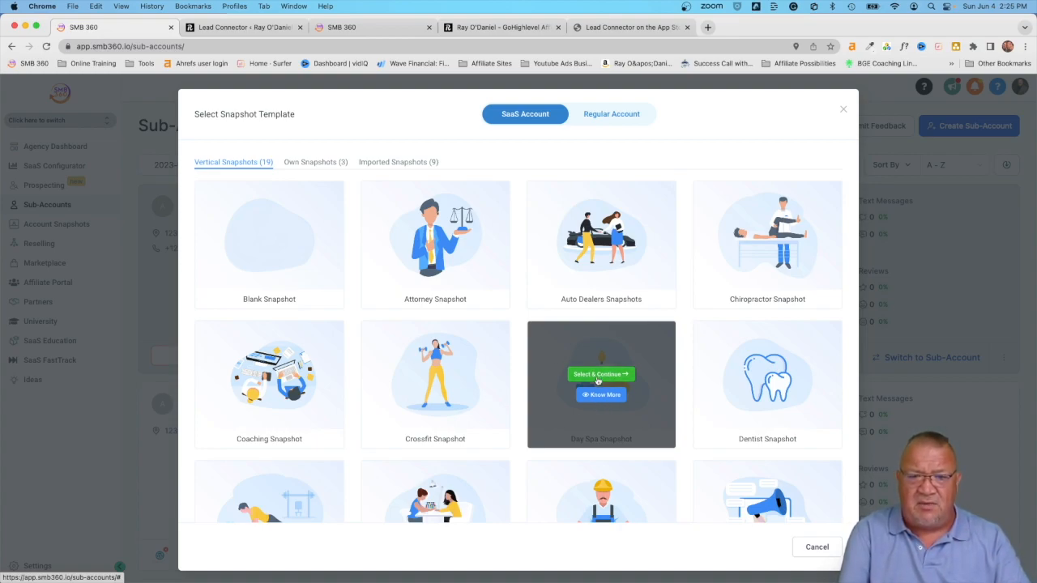
{"action": "left_click", "coordinate": [843, 108]}
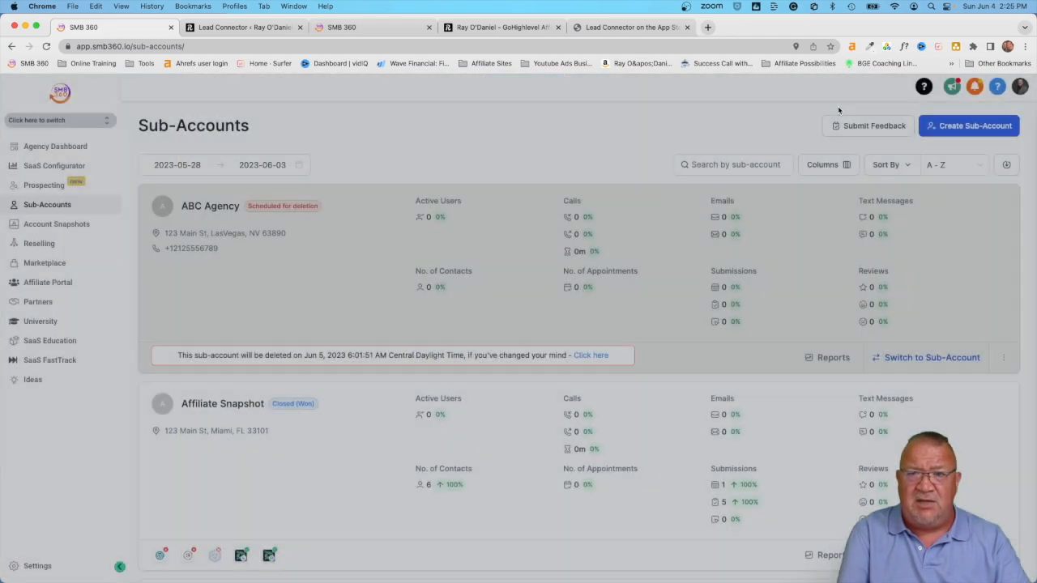
{"action": "scroll", "coordinate": [214, 428], "scroll_direction": "down", "scroll_amount": 5}
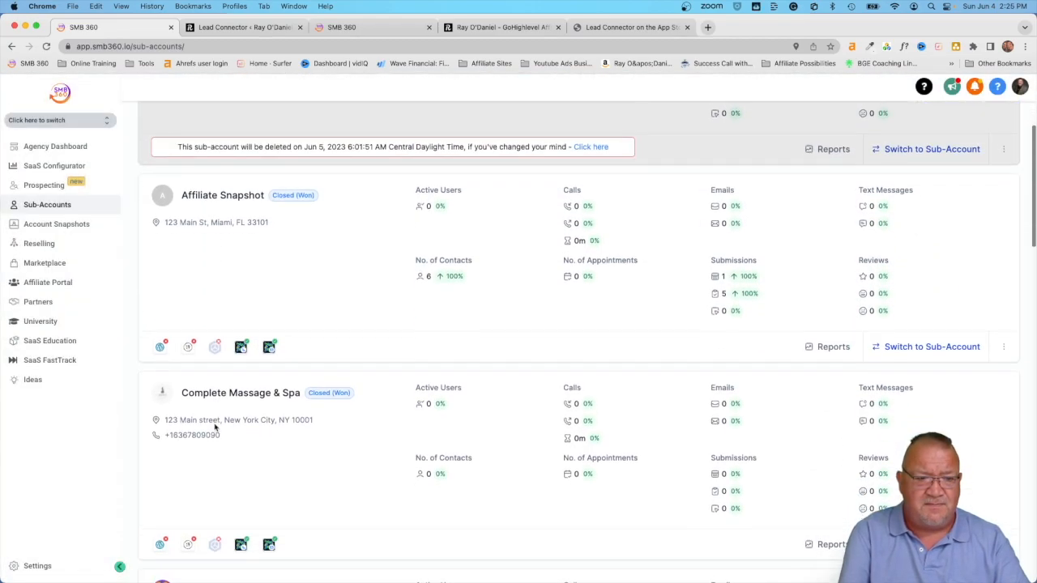
{"action": "scroll", "coordinate": [215, 427], "scroll_direction": "down", "scroll_amount": 10}
{"action": "scroll", "coordinate": [215, 427], "scroll_direction": "up", "scroll_amount": 2}
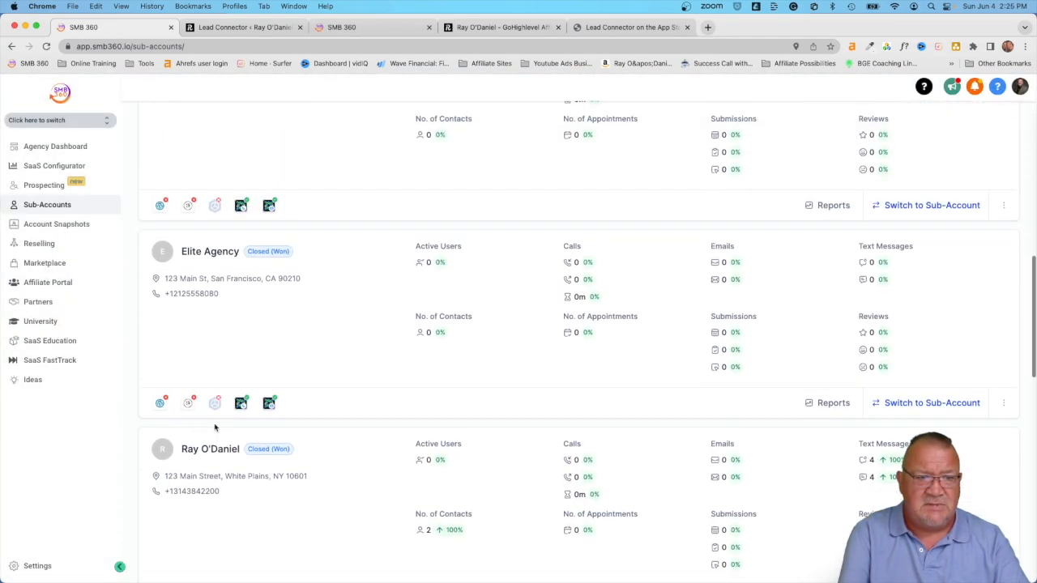
Step: From Elite Agency's Actions, load the Own - Affiliate Snapshot and proceed to asset selection
{"action": "left_click", "coordinate": [209, 252]}
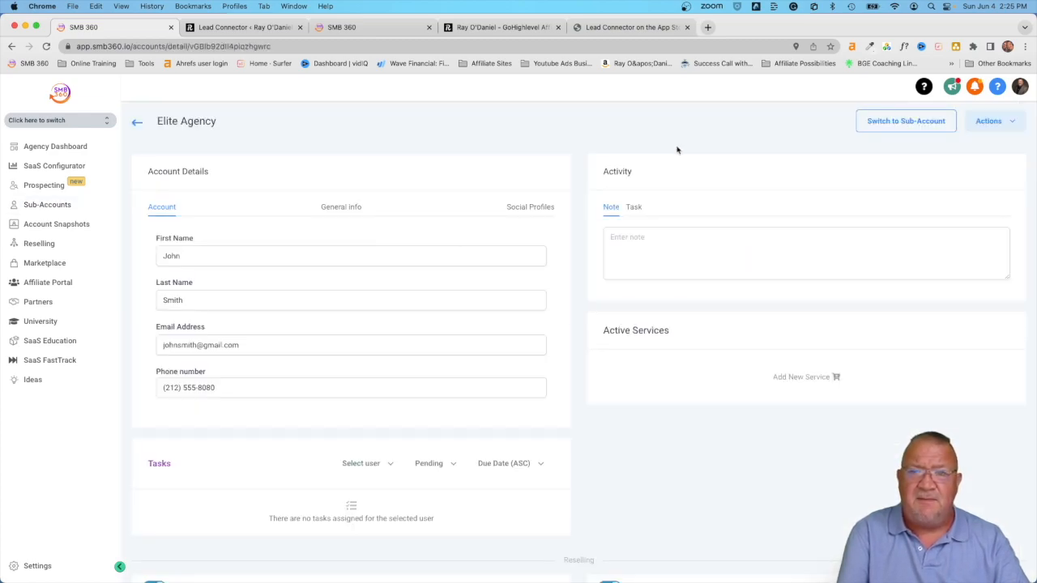
{"action": "left_click", "coordinate": [993, 123]}
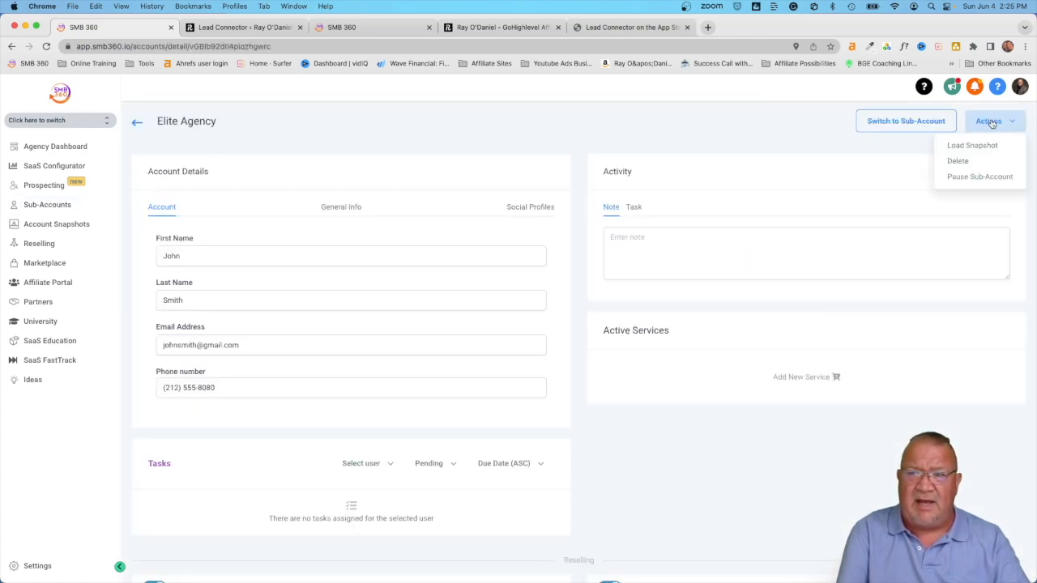
{"action": "left_click", "coordinate": [964, 146]}
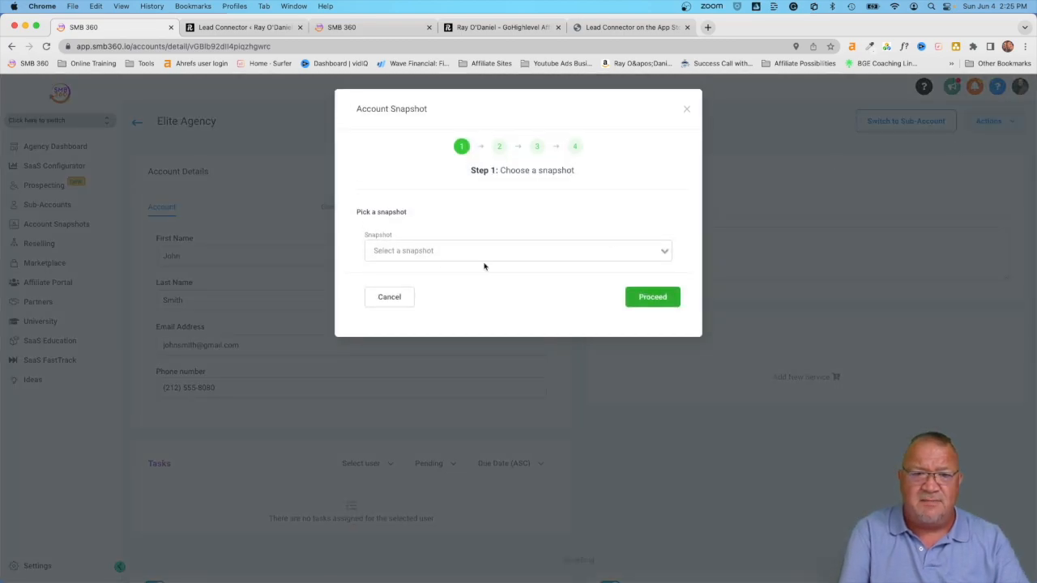
{"action": "left_click", "coordinate": [429, 251]}
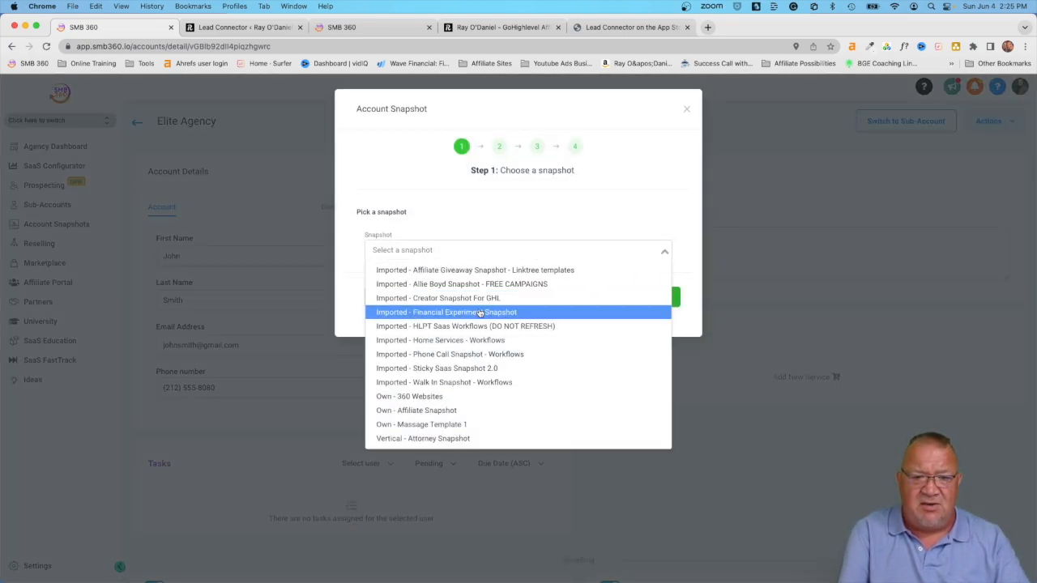
{"action": "scroll", "coordinate": [476, 362], "scroll_direction": "down", "scroll_amount": 3}
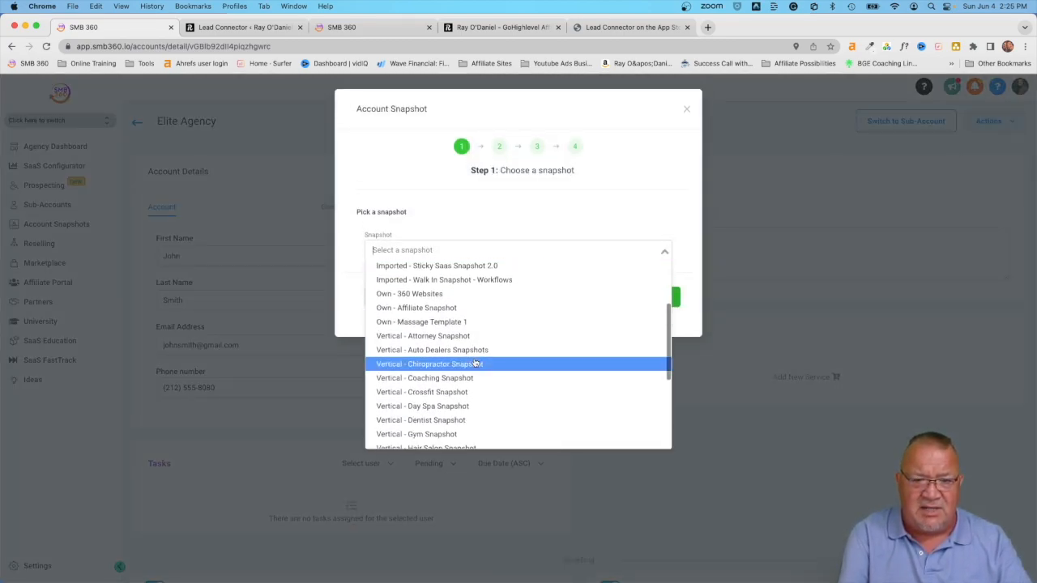
{"action": "left_click", "coordinate": [393, 310]}
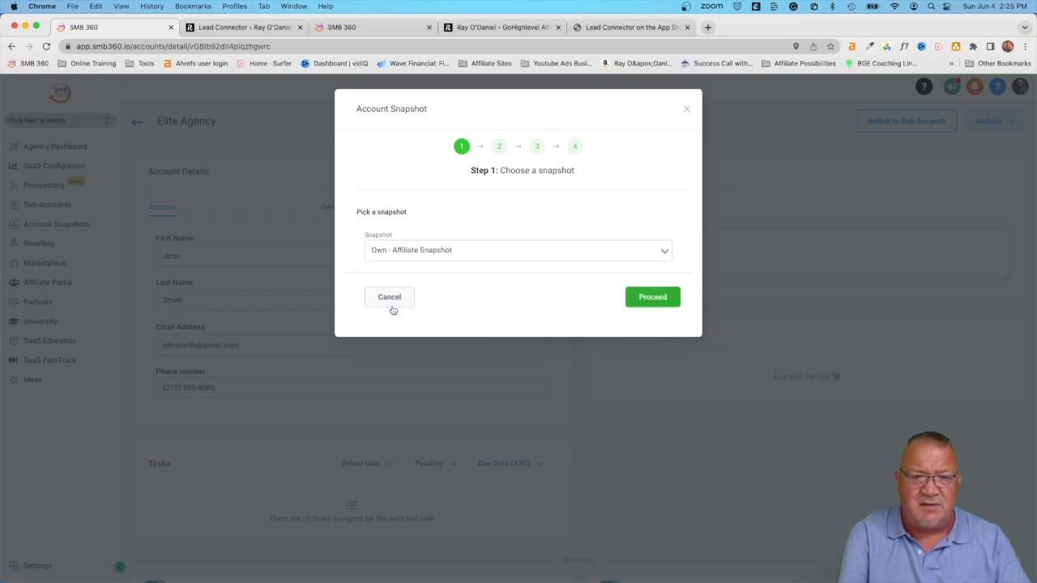
{"action": "left_click", "coordinate": [645, 297]}
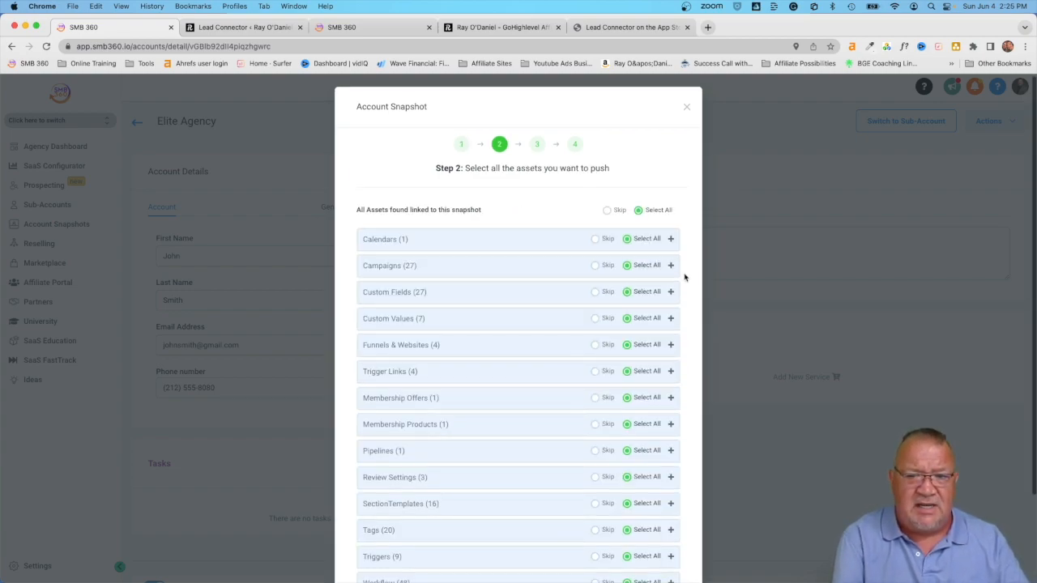
Step: Review the calendar, Campaigns and 48 Workflow asset groups, leaving all selected
{"action": "scroll", "coordinate": [685, 277], "scroll_direction": "down", "scroll_amount": 2}
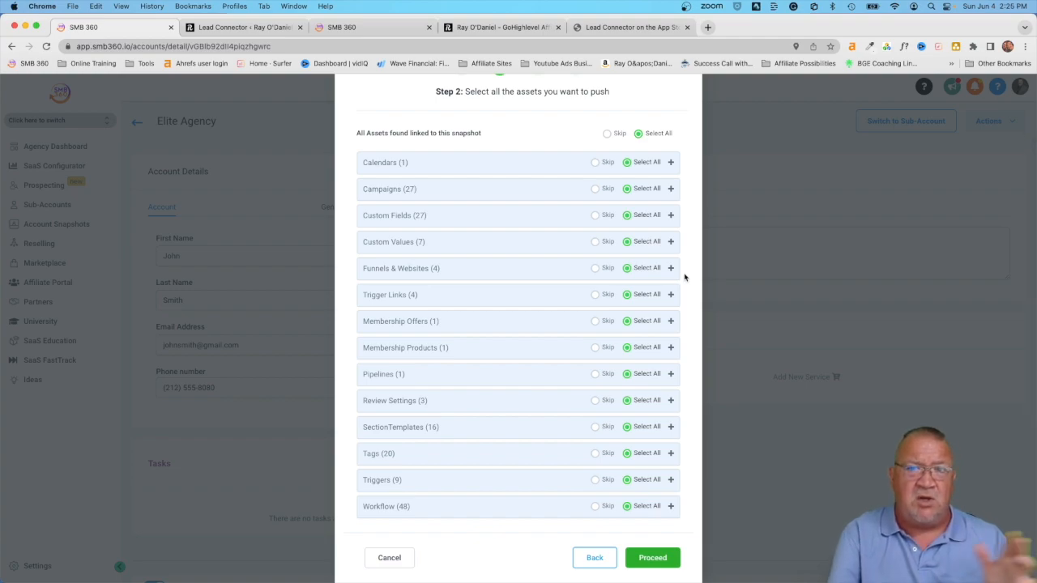
{"action": "left_click", "coordinate": [390, 164]}
{"action": "left_click", "coordinate": [391, 164]}
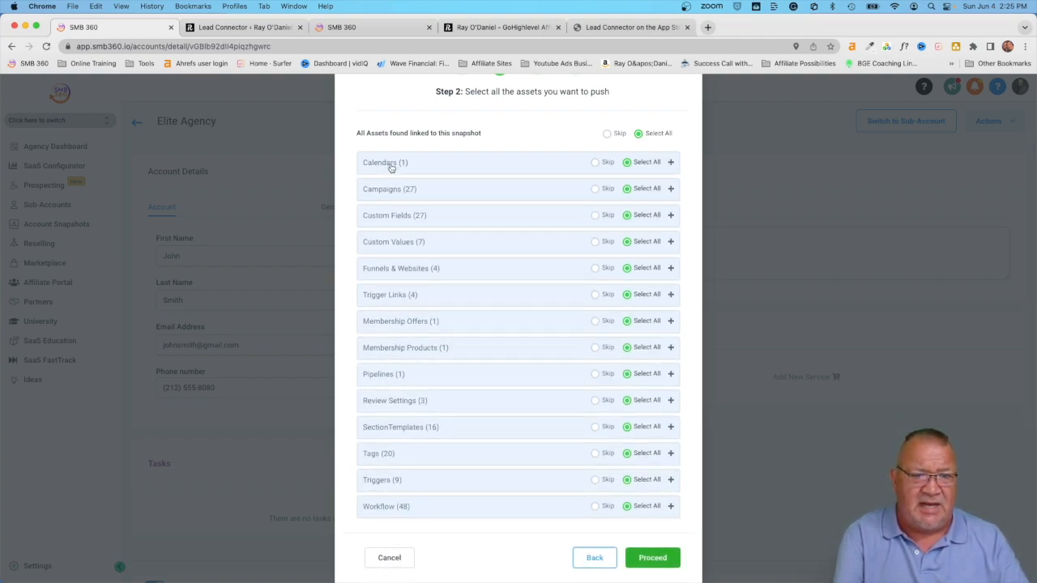
{"action": "left_click", "coordinate": [394, 191]}
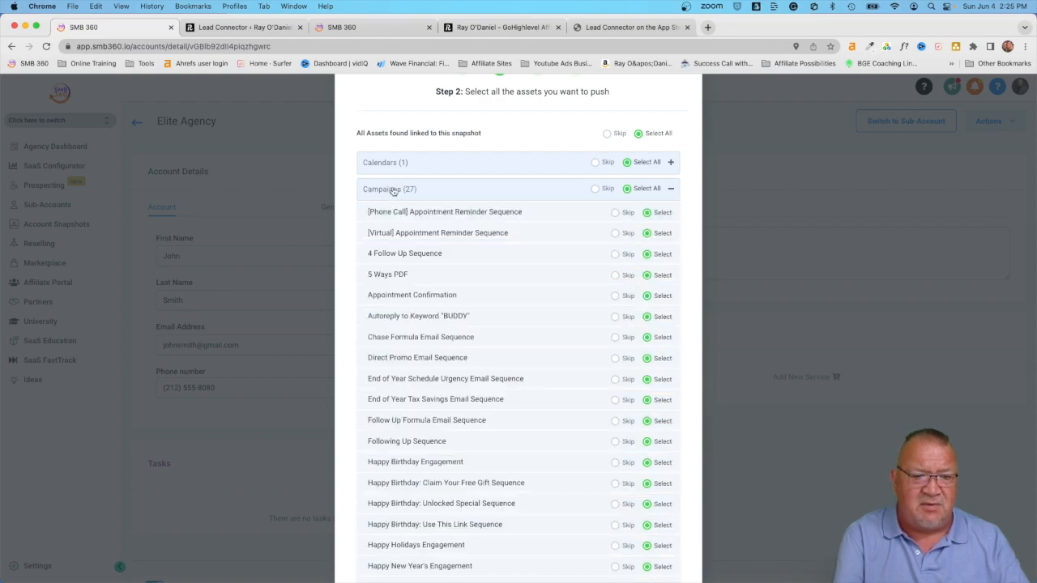
{"action": "left_click", "coordinate": [392, 190]}
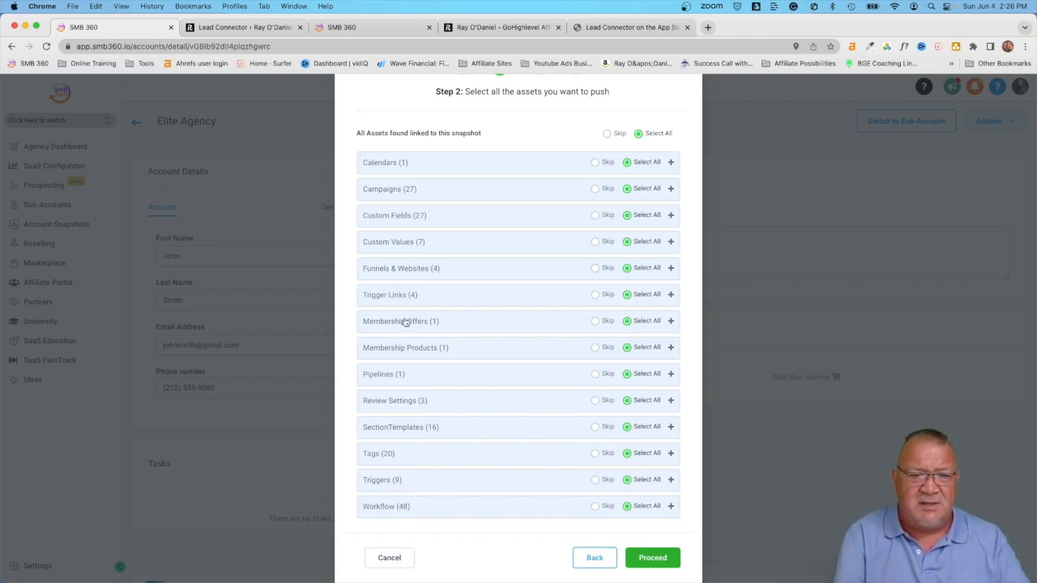
{"action": "left_click", "coordinate": [410, 504]}
{"action": "scroll", "coordinate": [493, 468], "scroll_direction": "down", "scroll_amount": 5}
{"action": "scroll", "coordinate": [497, 467], "scroll_direction": "up", "scroll_amount": 8}
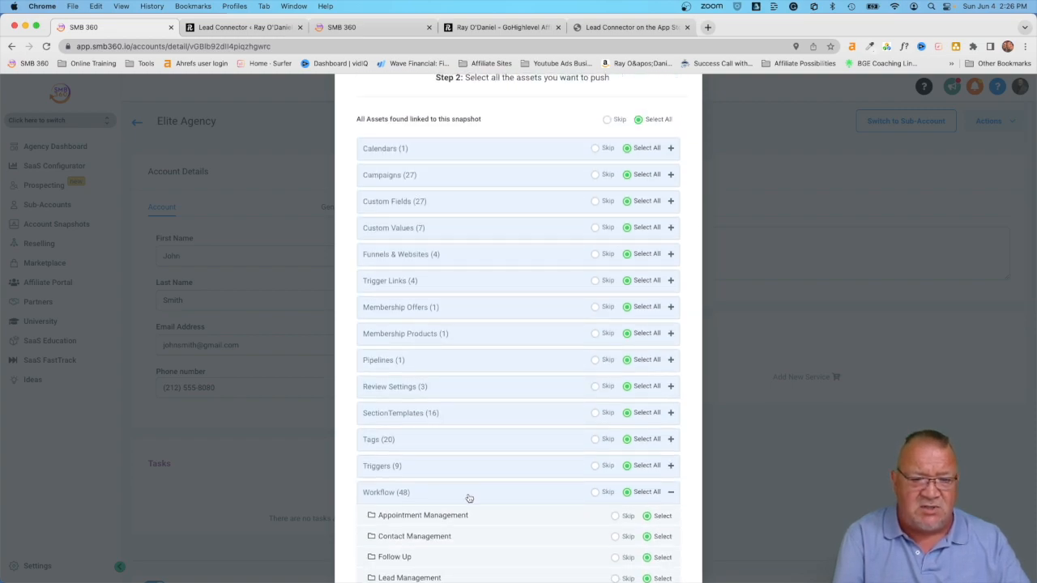
{"action": "left_click", "coordinate": [435, 493]}
{"action": "scroll", "coordinate": [569, 501], "scroll_direction": "down", "scroll_amount": 1}
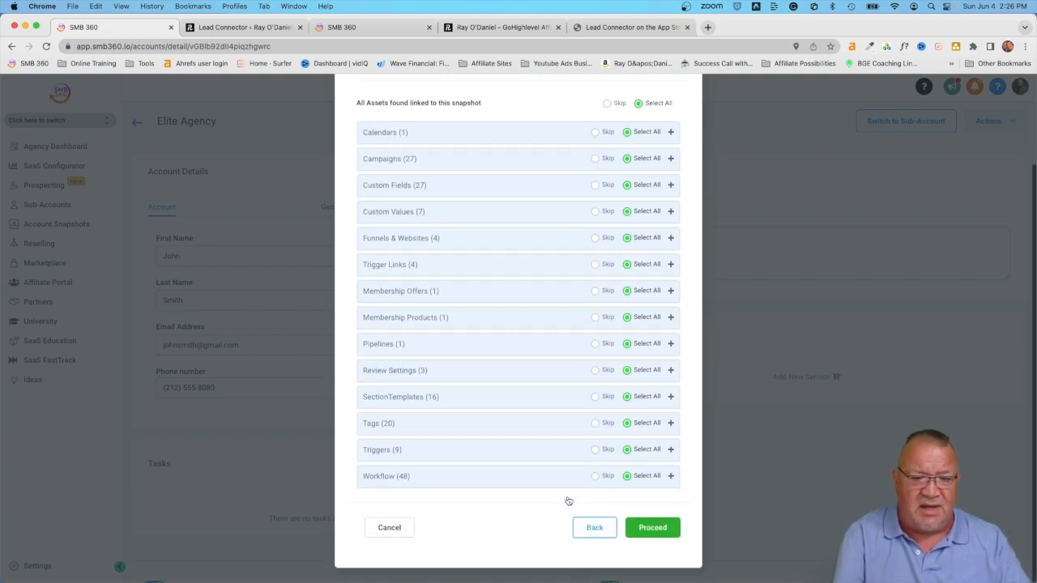
Step: Continue to the conflict check, inspect Elite Agency's conflicting assets, then cancel the snapshot load
{"action": "left_click", "coordinate": [653, 527]}
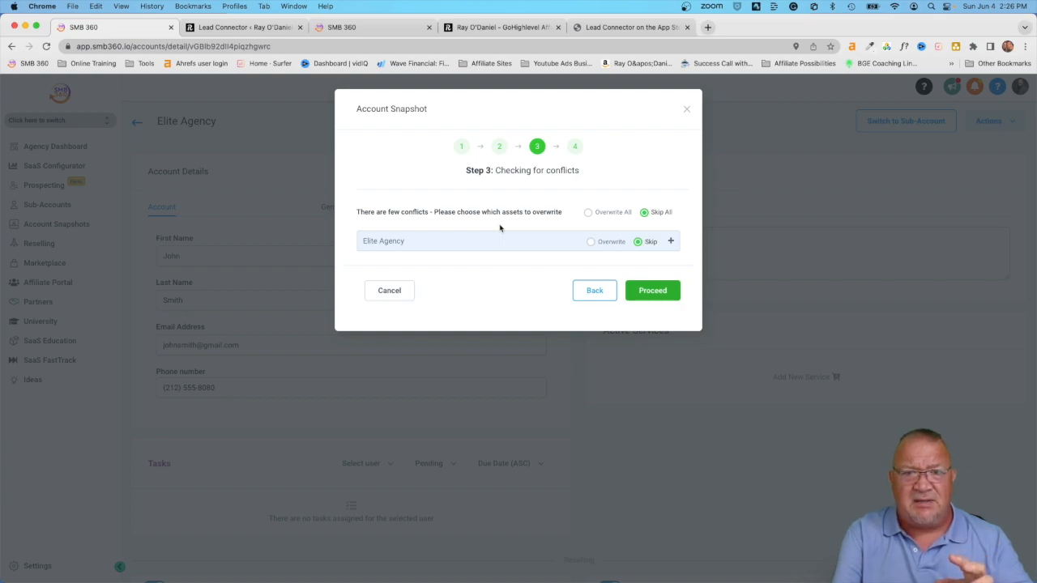
{"action": "left_click", "coordinate": [539, 246]}
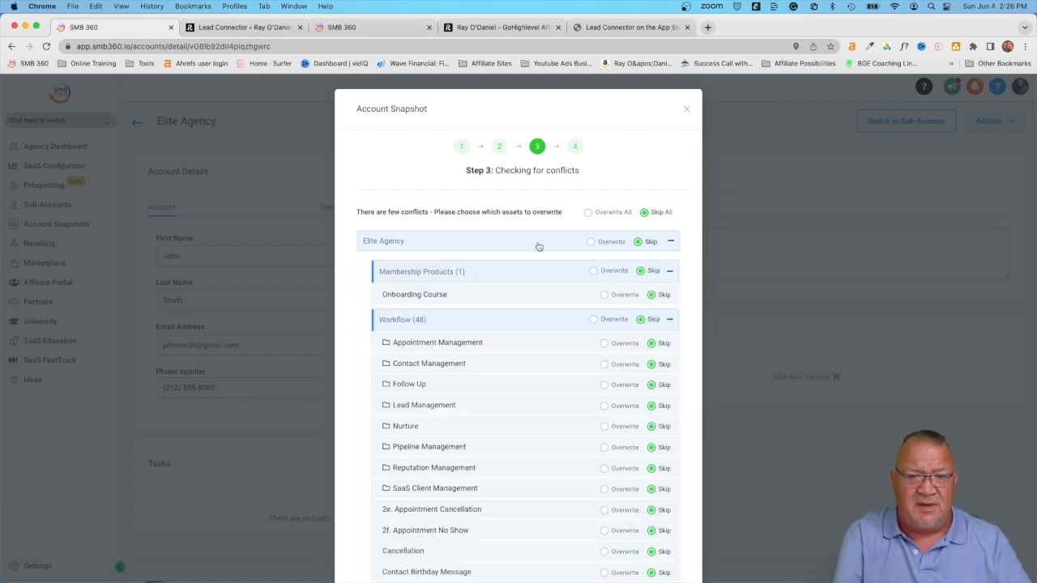
{"action": "left_click", "coordinate": [491, 247]}
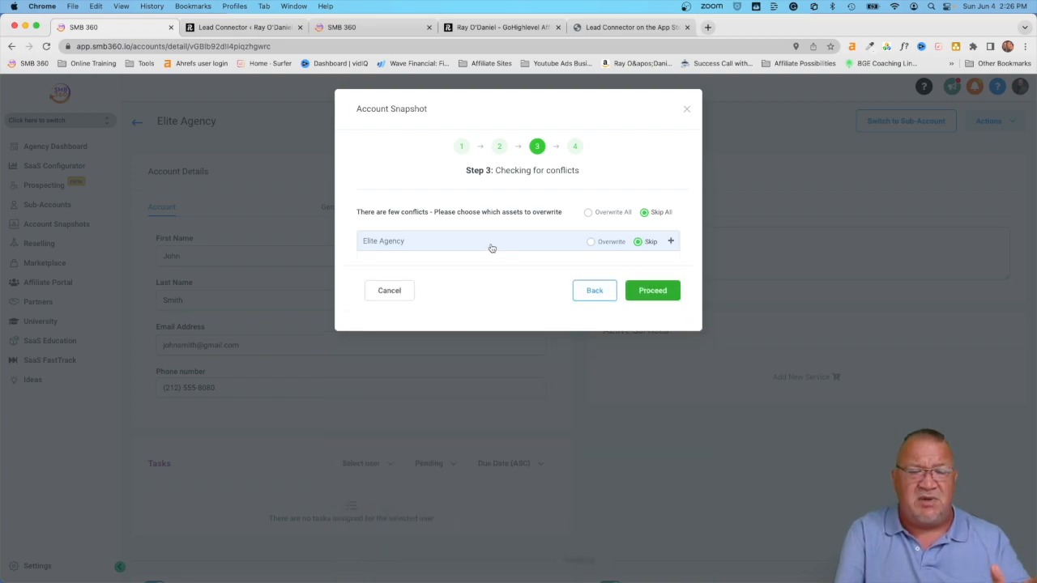
{"action": "left_click", "coordinate": [390, 291]}
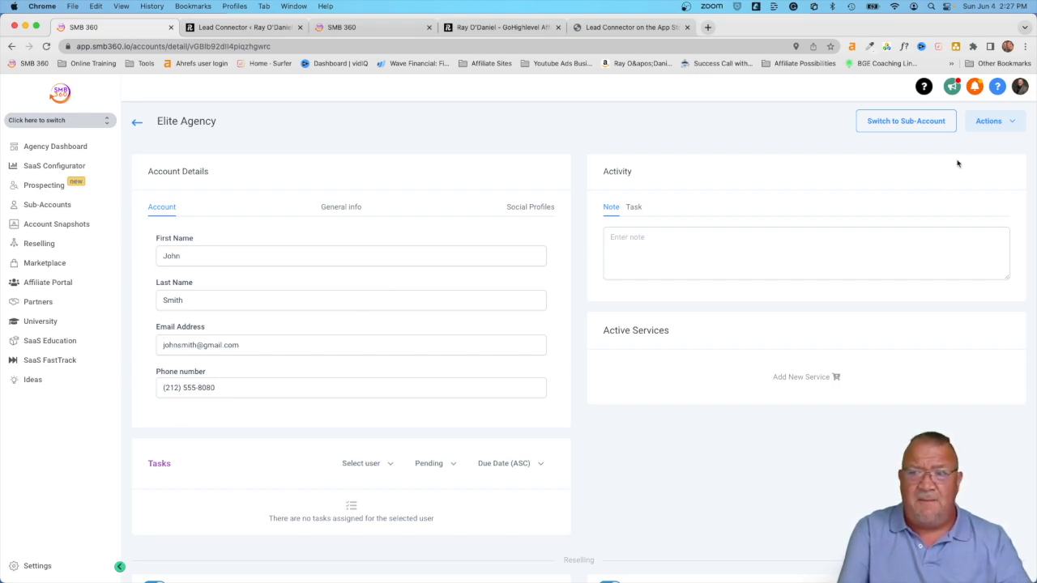
{"action": "left_click", "coordinate": [992, 128]}
{"action": "left_click", "coordinate": [970, 146]}
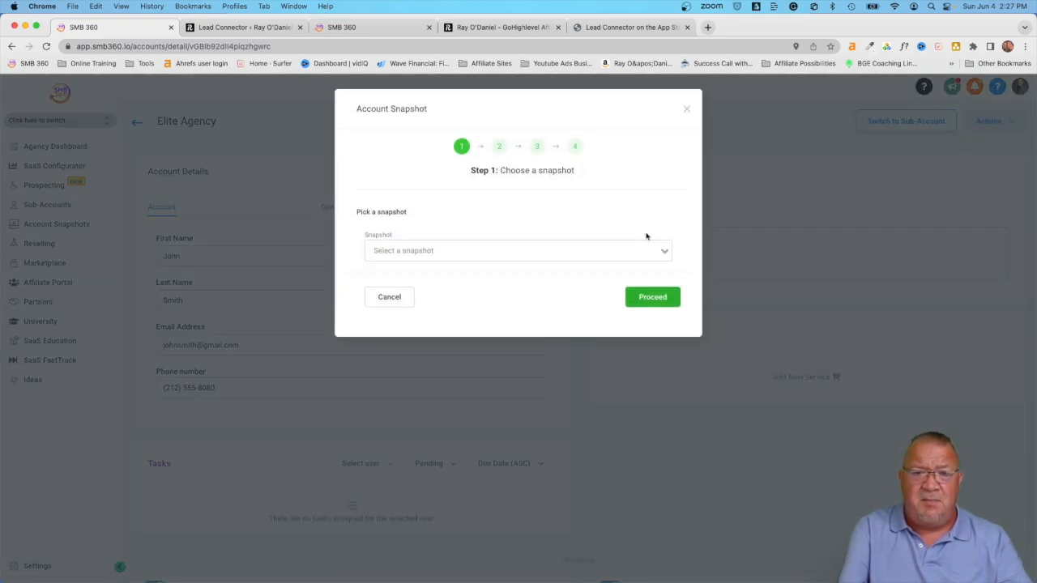
{"action": "left_click", "coordinate": [399, 298]}
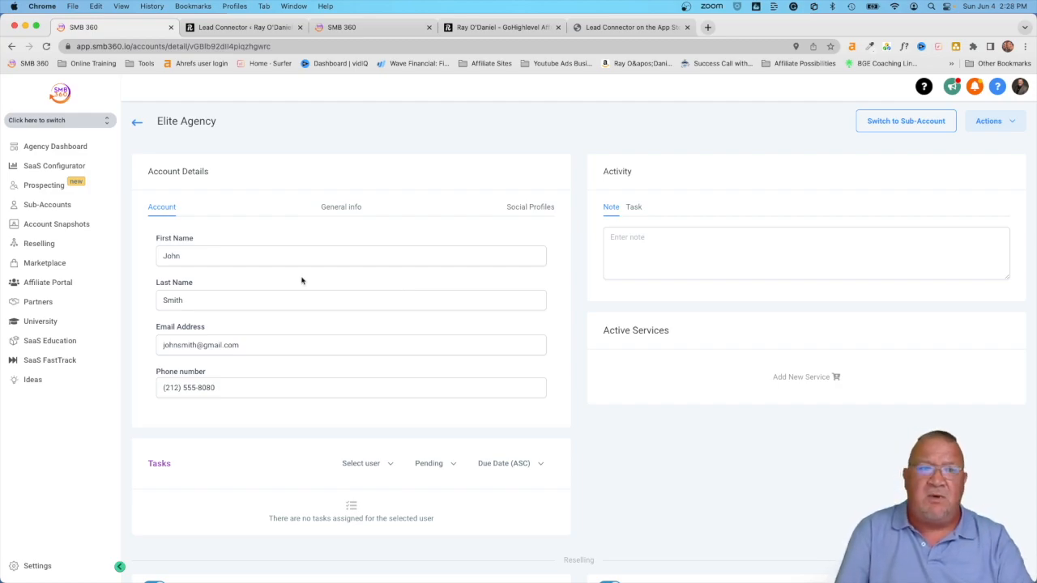
Step: Switch into the Elite Agency sub-account and open its empty Contacts list
{"action": "left_click", "coordinate": [93, 121]}
{"action": "scroll", "coordinate": [197, 312], "scroll_direction": "down", "scroll_amount": 5}
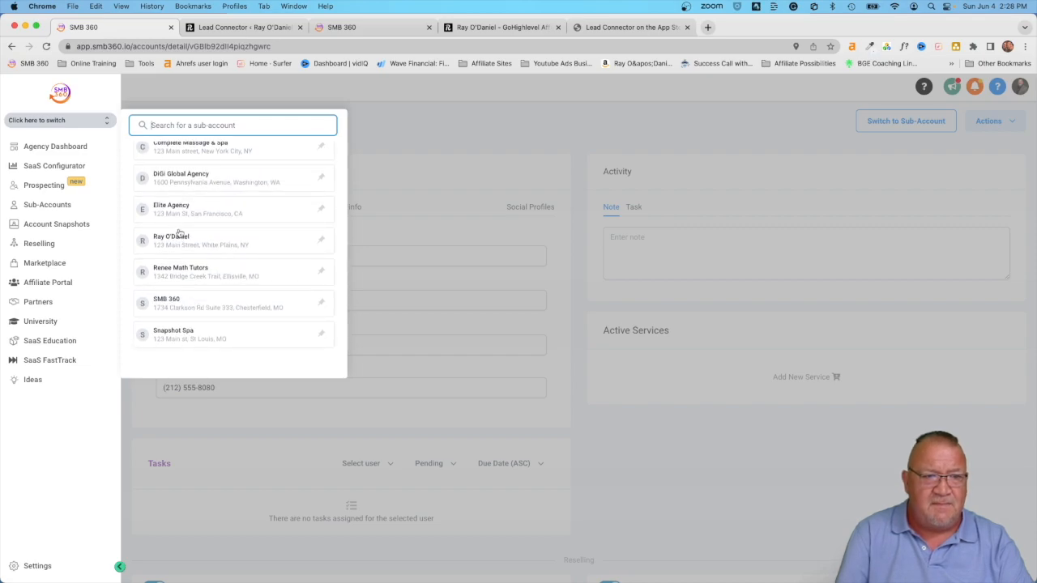
{"action": "left_click", "coordinate": [170, 211]}
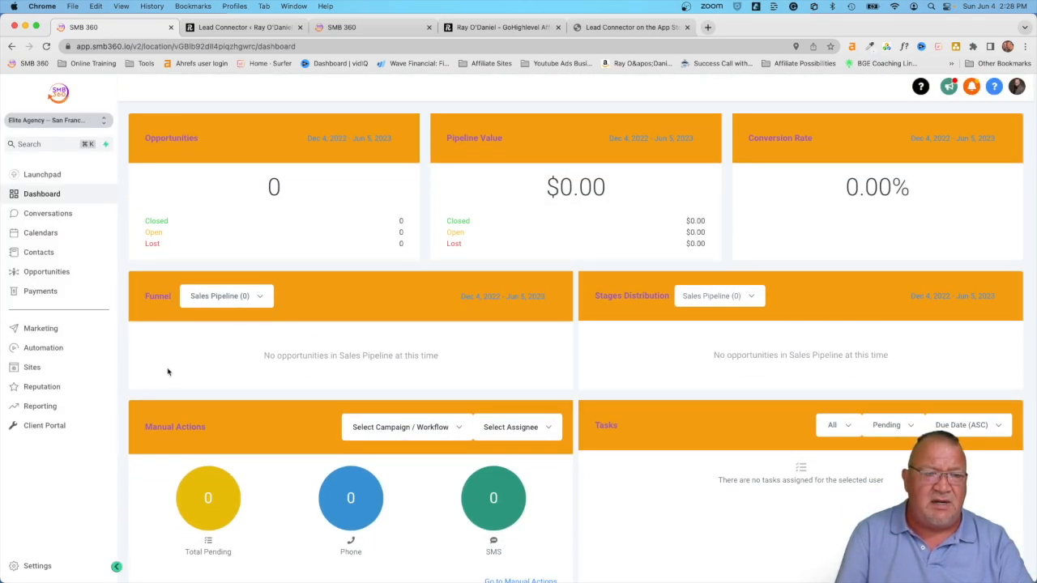
{"action": "left_click", "coordinate": [33, 252]}
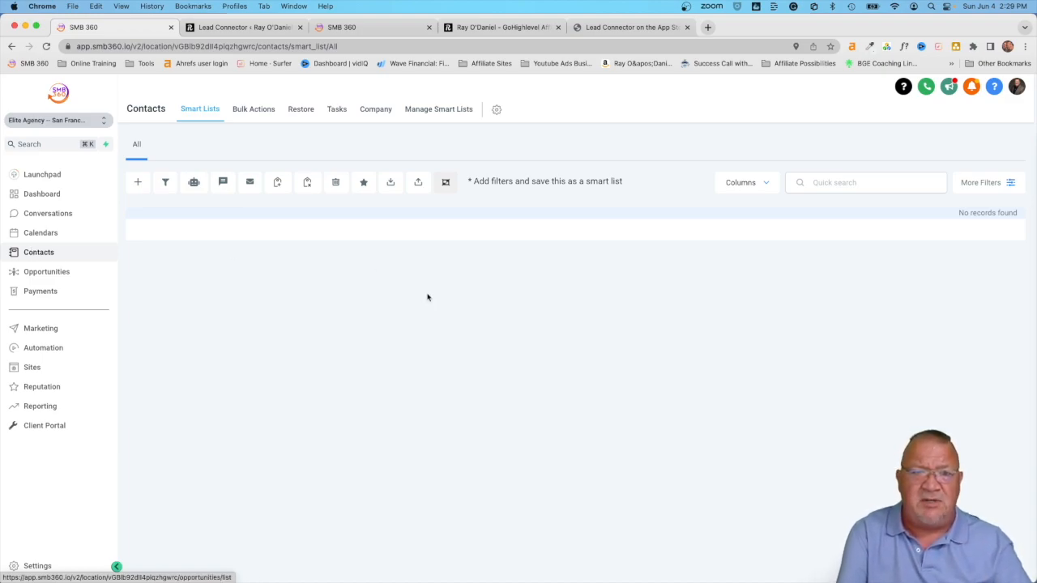
Step: Launch the Import Contacts wizard from the Contacts smart list toolbar
{"action": "scroll", "coordinate": [415, 285], "scroll_direction": "up", "scroll_amount": 2}
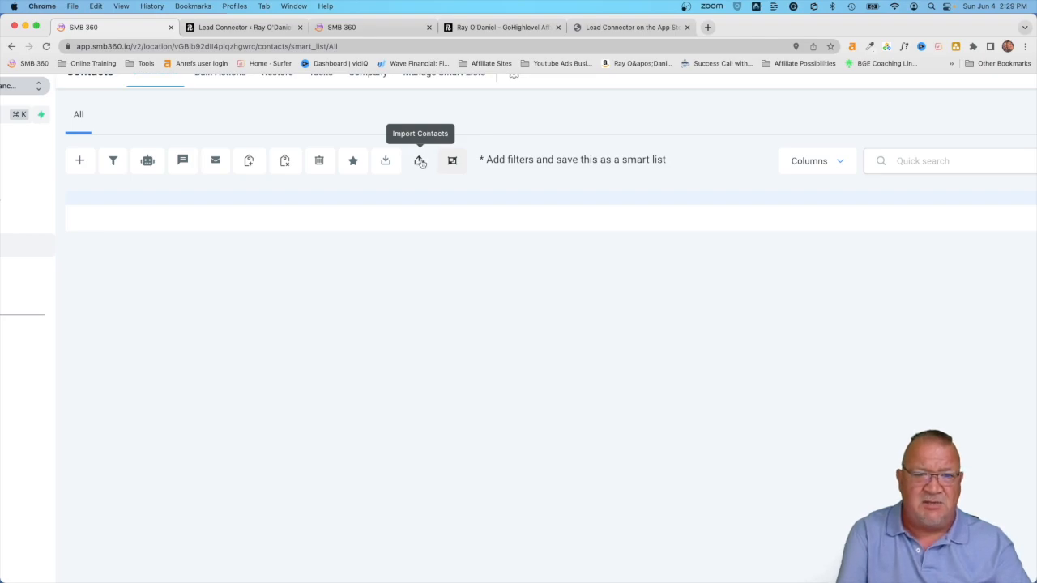
{"action": "left_click", "coordinate": [419, 161]}
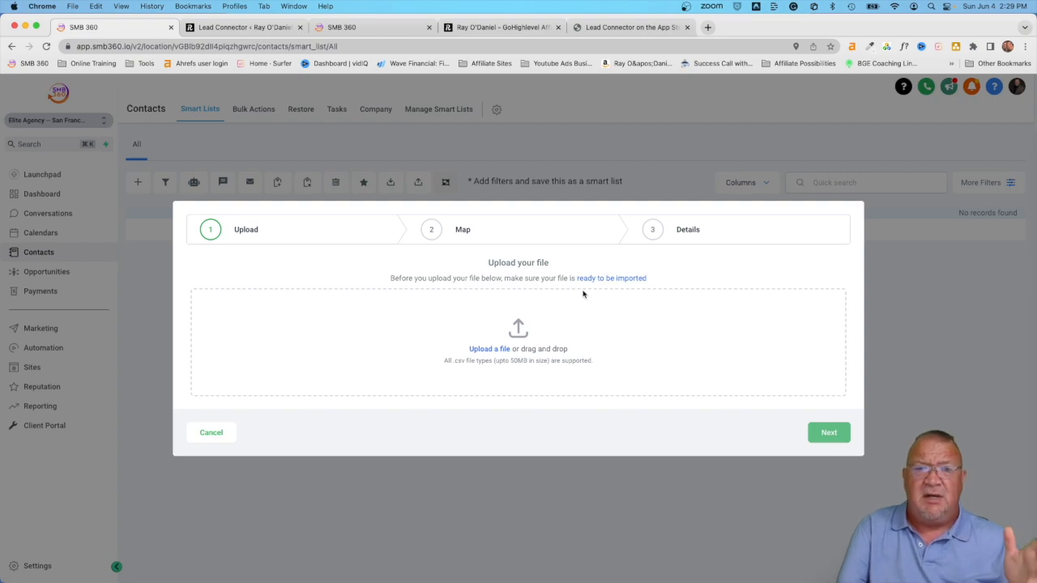
Step: Dismiss the file picker and cancel the import modal without uploading any CSV
{"action": "left_click", "coordinate": [490, 349]}
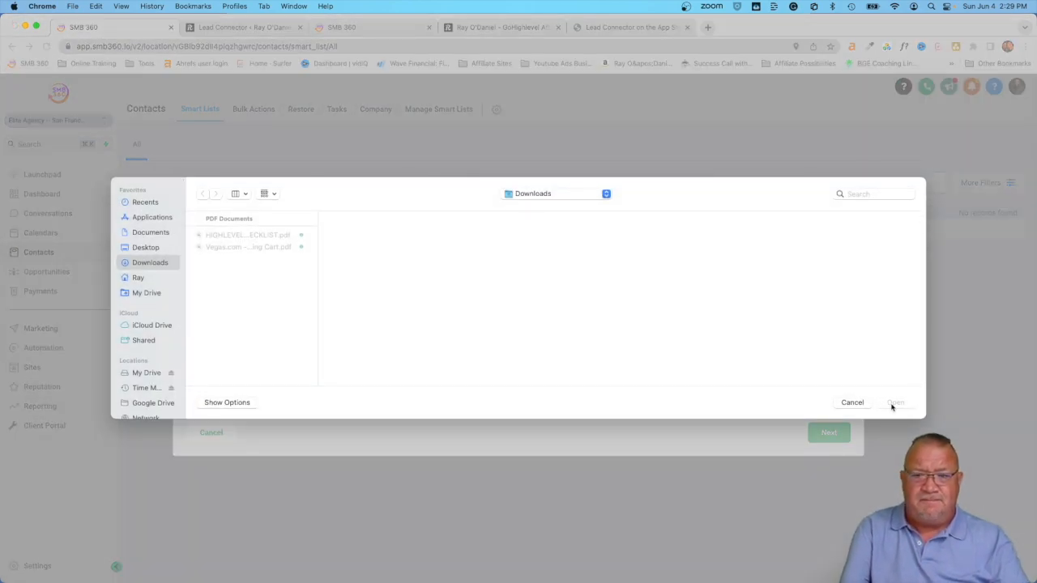
{"action": "left_click", "coordinate": [852, 403]}
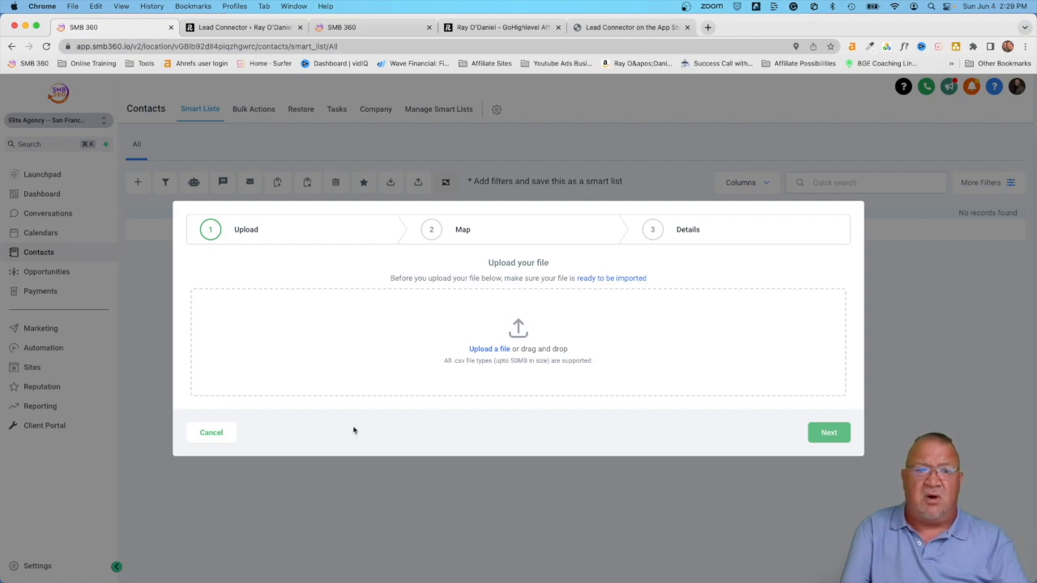
{"action": "left_click", "coordinate": [214, 434]}
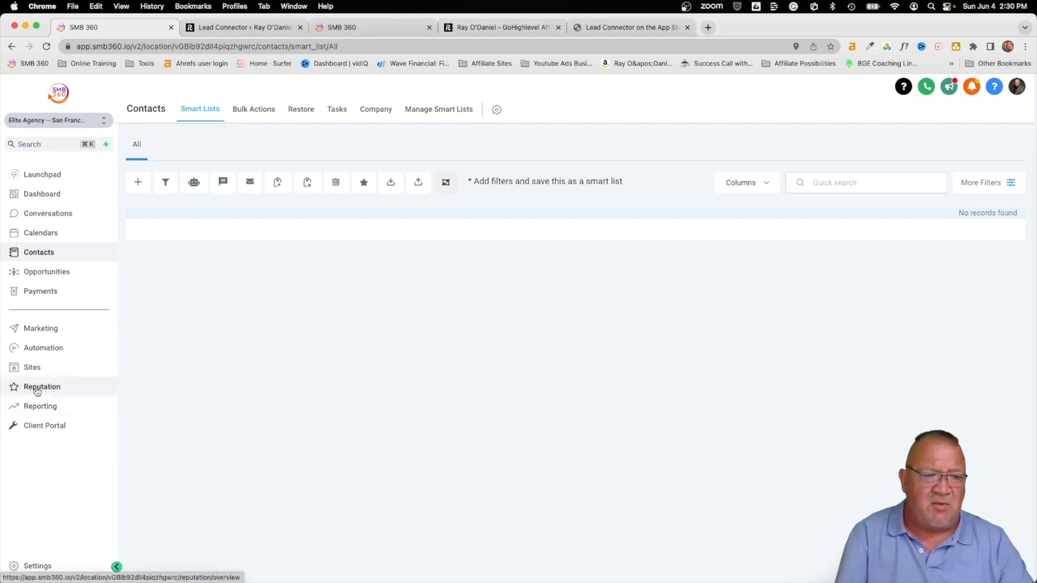
Step: Go to Settings and choose Reputation Management under Business Services
{"action": "left_click", "coordinate": [35, 566]}
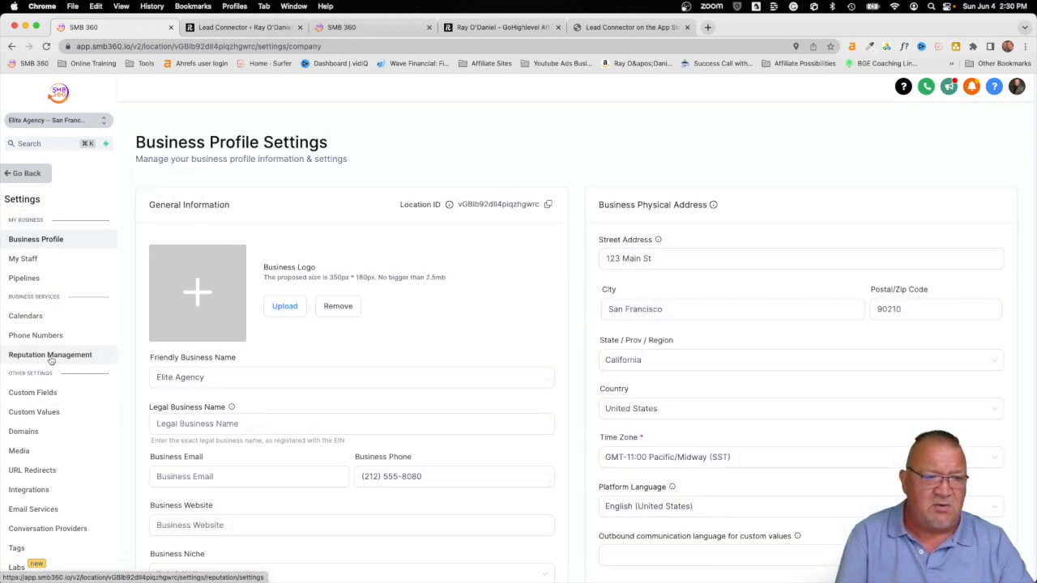
{"action": "left_click", "coordinate": [50, 355]}
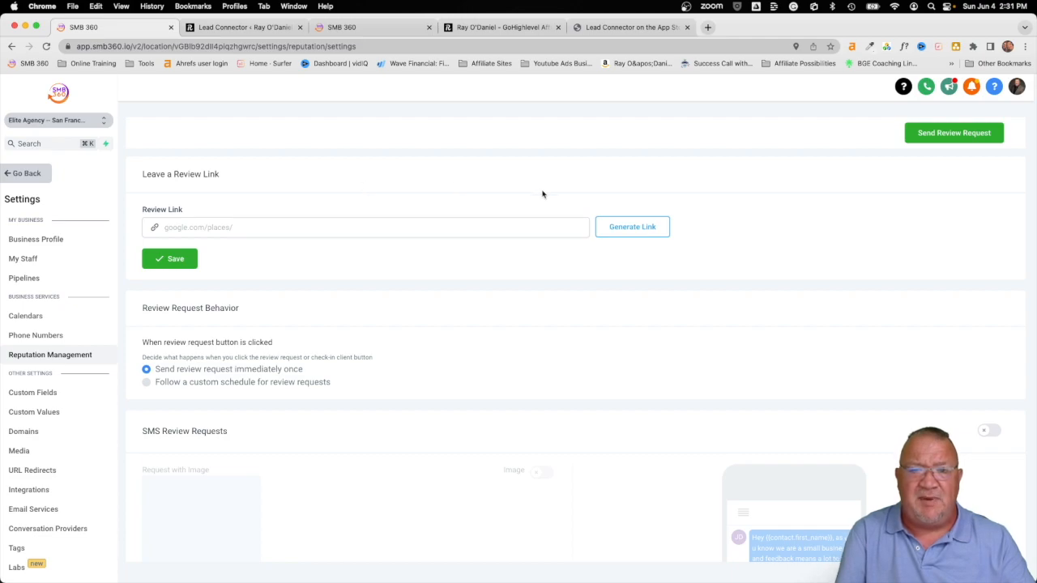
{"action": "left_click", "coordinate": [622, 230]}
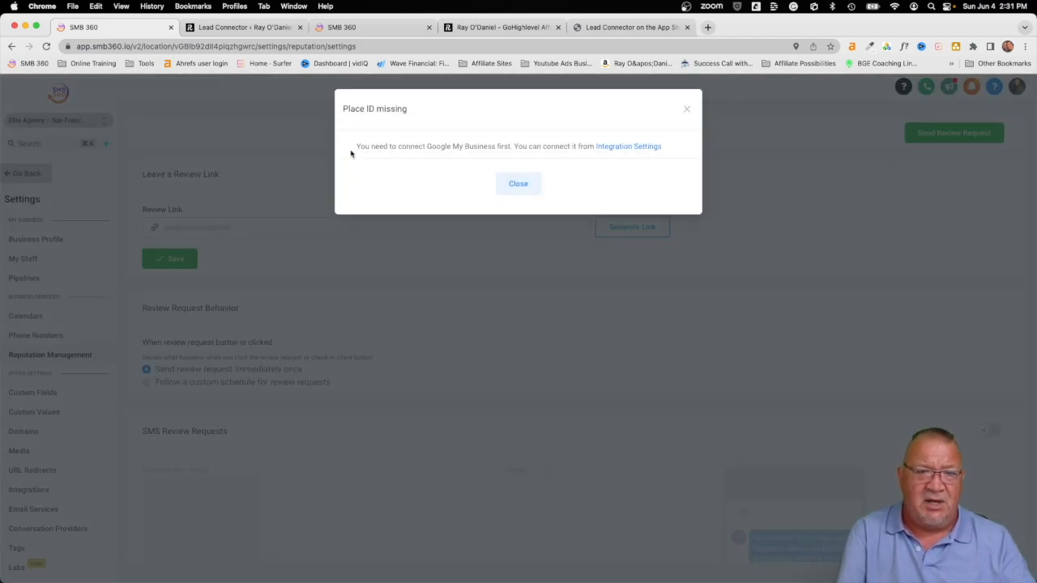
{"action": "left_click", "coordinate": [518, 185]}
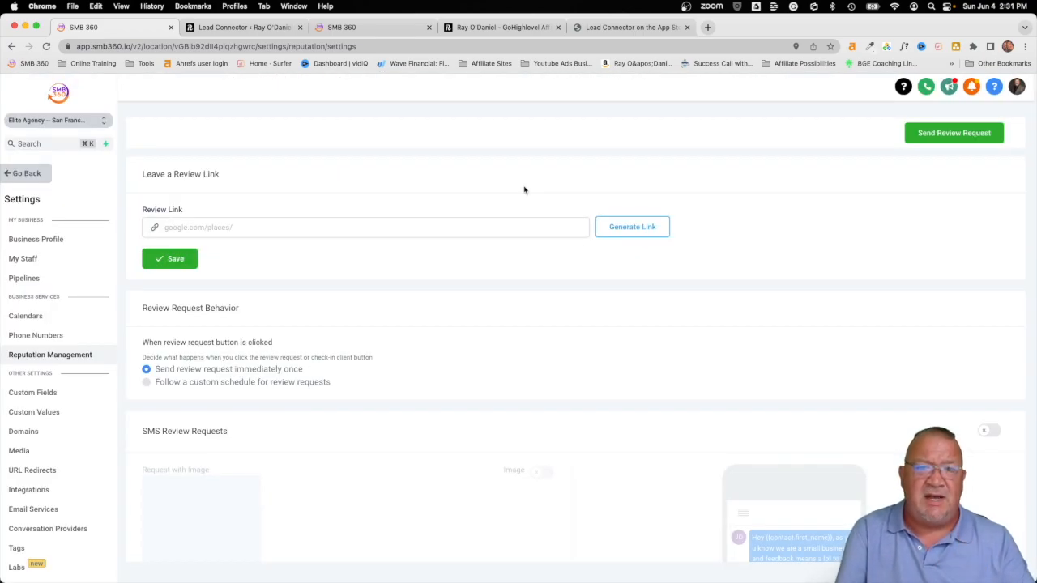
{"action": "left_click", "coordinate": [225, 226]}
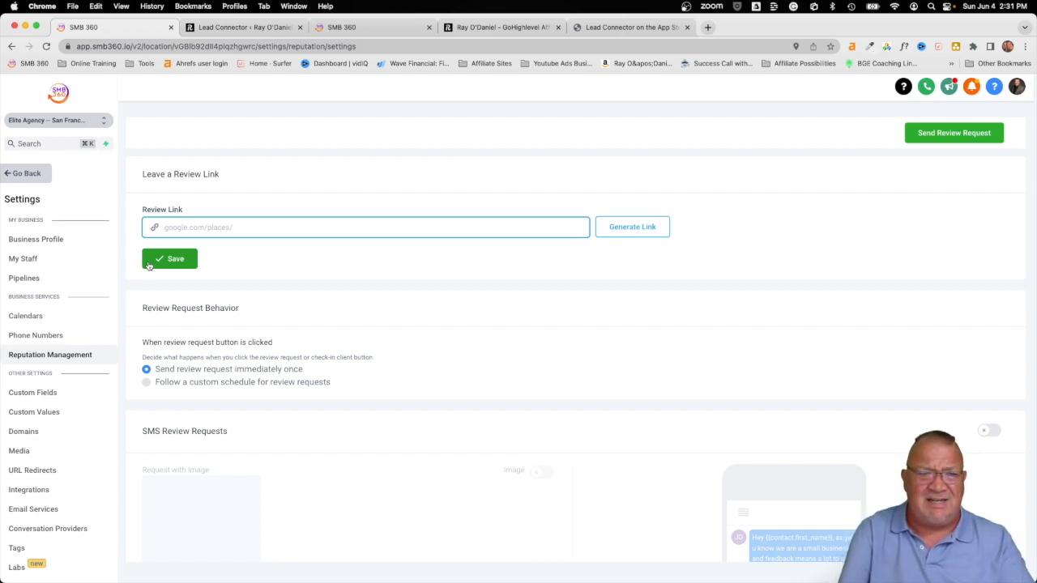
{"action": "scroll", "coordinate": [385, 331], "scroll_direction": "down", "scroll_amount": 3}
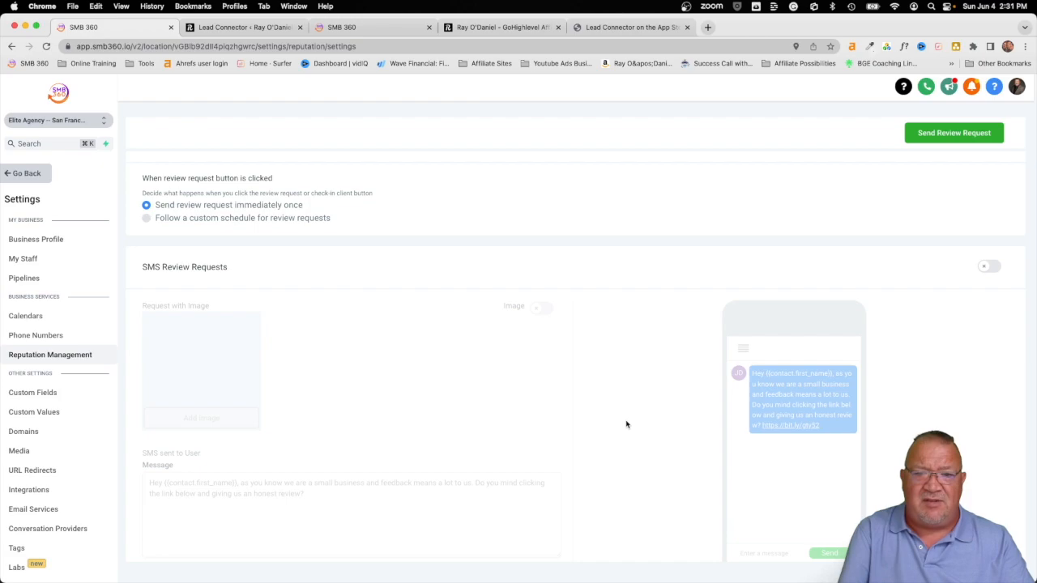
{"action": "scroll", "coordinate": [648, 443], "scroll_direction": "down", "scroll_amount": 5}
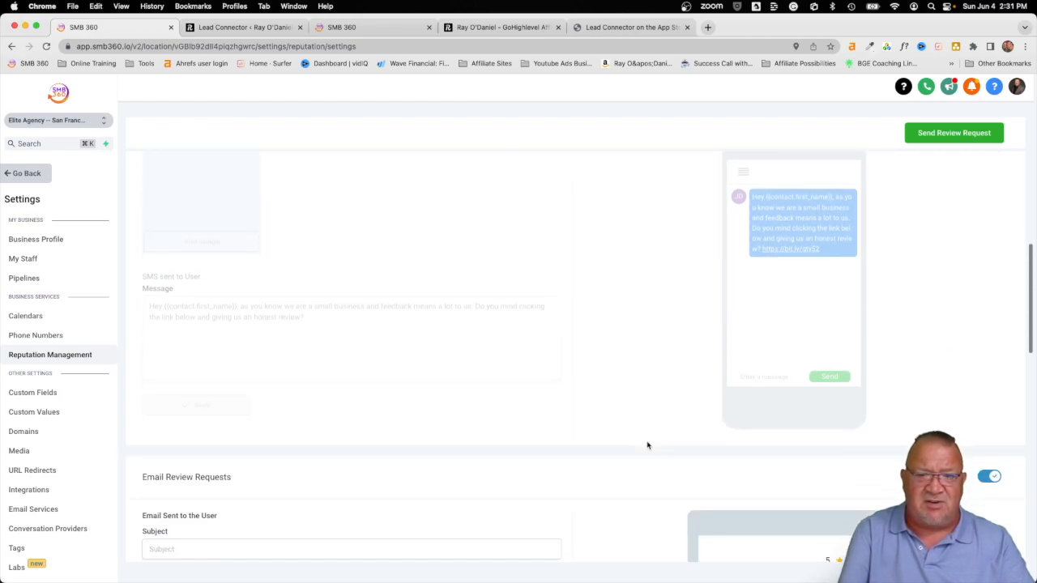
{"action": "scroll", "coordinate": [647, 445], "scroll_direction": "up", "scroll_amount": 4}
{"action": "scroll", "coordinate": [647, 445], "scroll_direction": "down", "scroll_amount": 1}
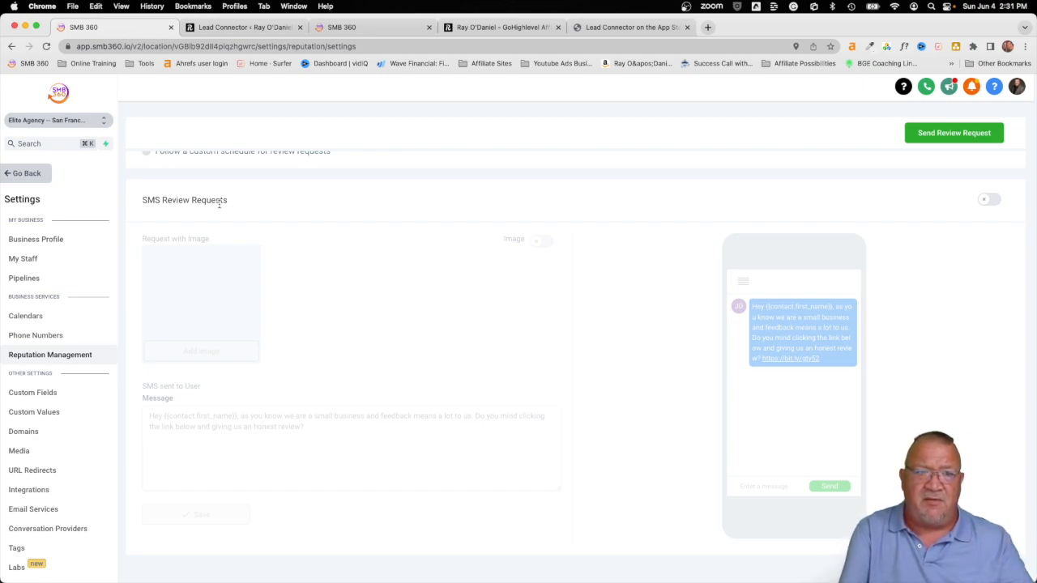
{"action": "scroll", "coordinate": [219, 205], "scroll_direction": "up", "scroll_amount": 5}
{"action": "type", "text": "http://"}
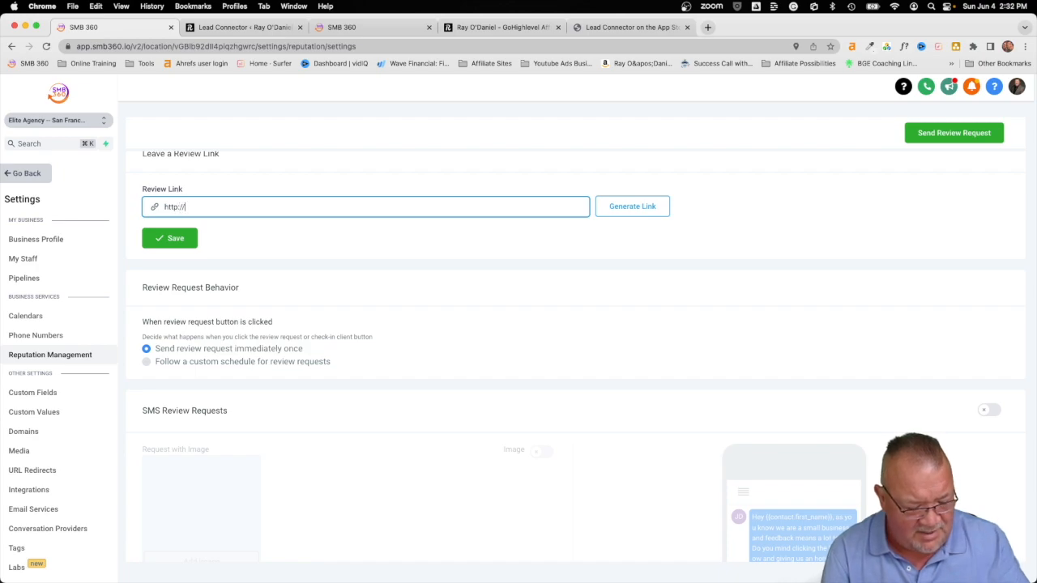
{"action": "type", "text": "www.google"}
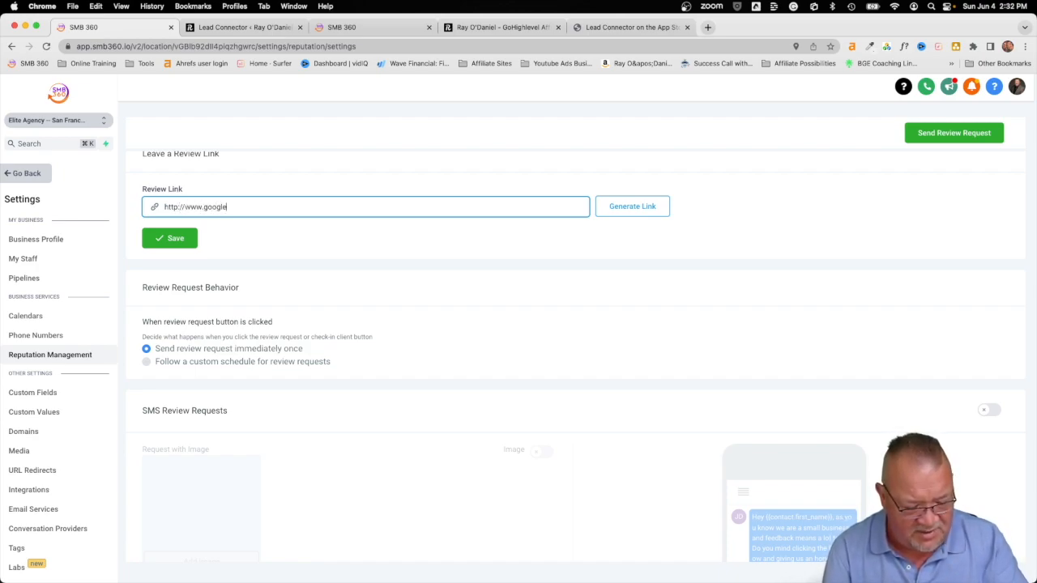
{"action": "type", "text": ".com"}
{"action": "key", "text": "Tab"}
{"action": "left_click", "coordinate": [171, 239]}
{"action": "scroll", "coordinate": [428, 394], "scroll_direction": "down", "scroll_amount": 4}
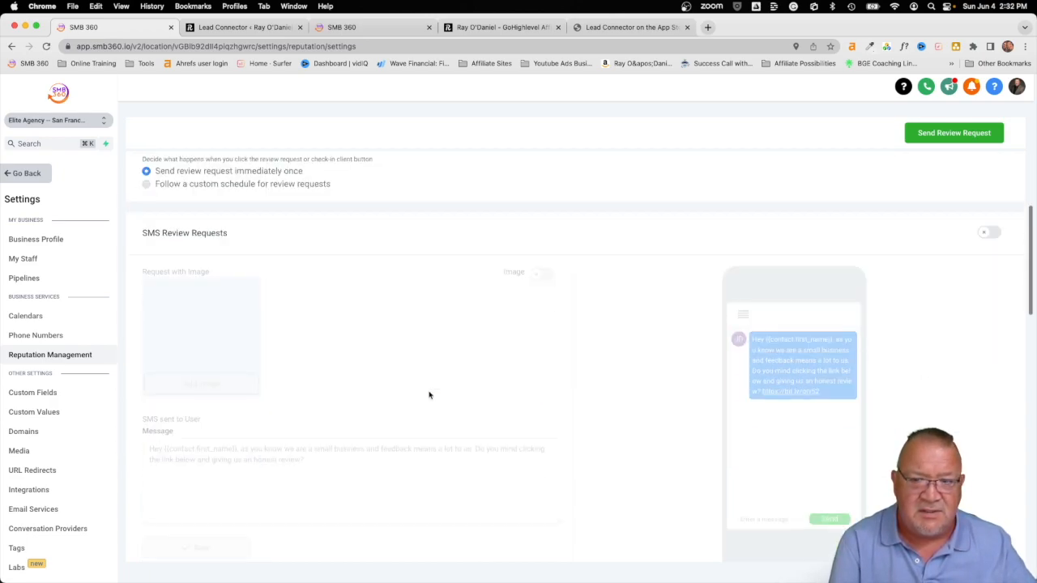
{"action": "scroll", "coordinate": [428, 285], "scroll_direction": "up", "scroll_amount": 4}
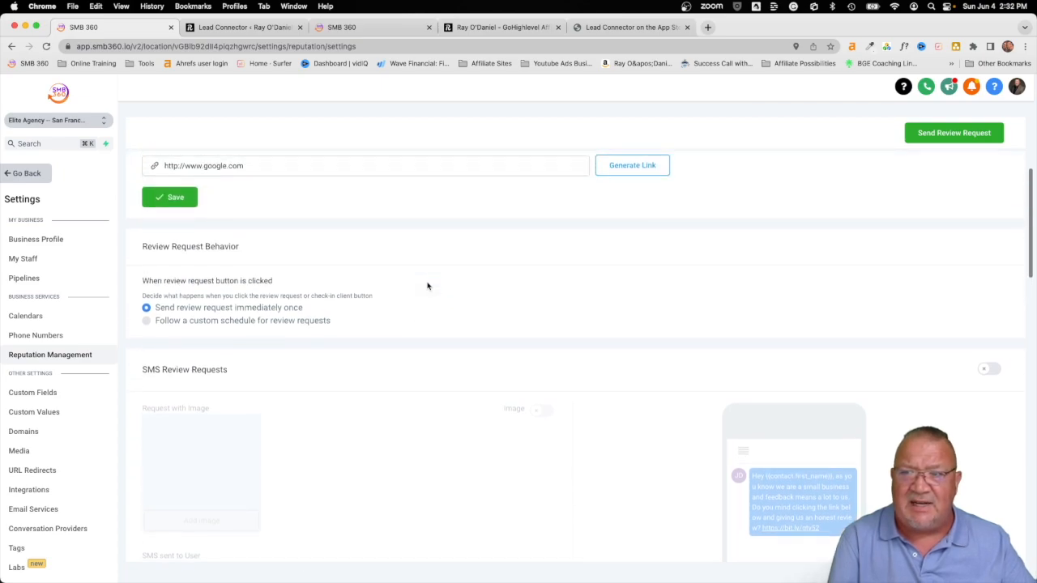
{"action": "triple_click", "coordinate": [247, 228]}
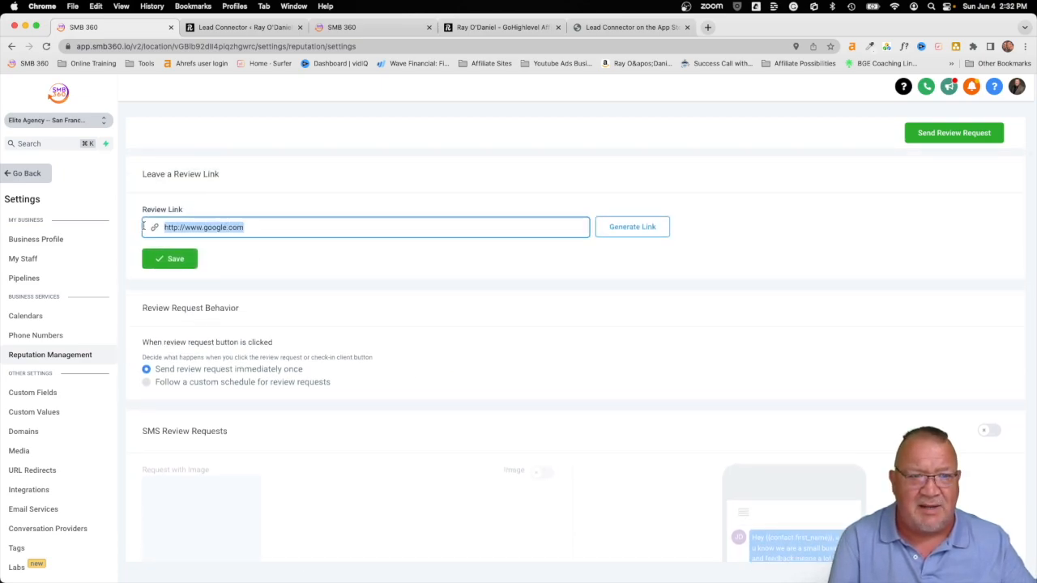
{"action": "key", "text": "BackSpace"}
{"action": "scroll", "coordinate": [251, 354], "scroll_direction": "down", "scroll_amount": 4}
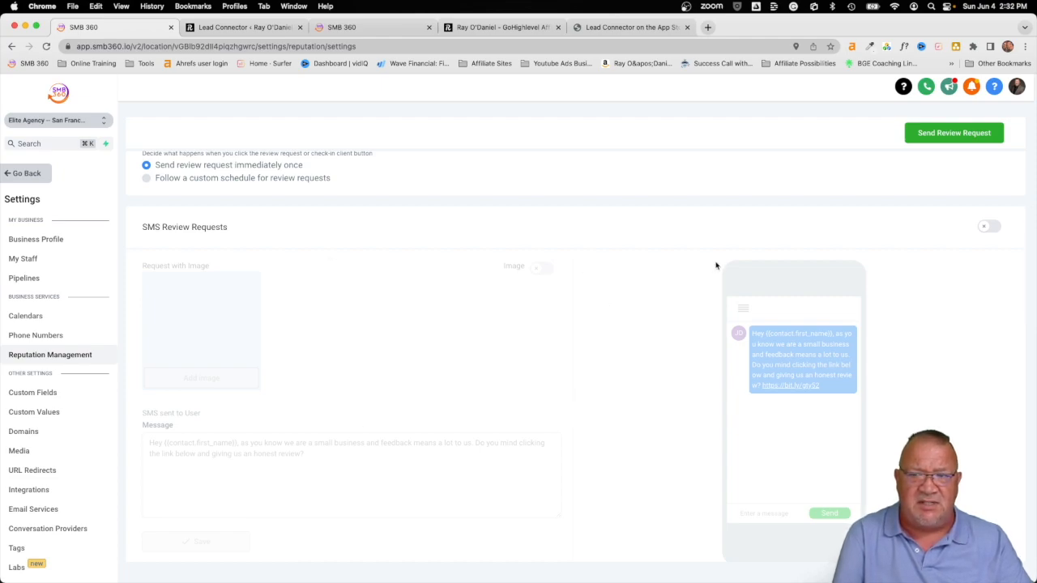
{"action": "left_click", "coordinate": [989, 226]}
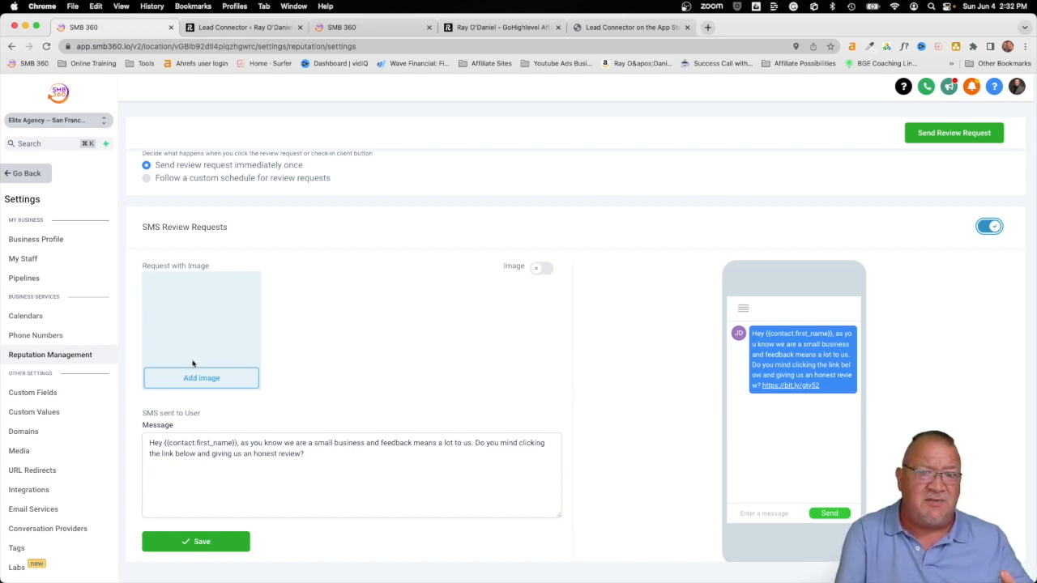
{"action": "left_click", "coordinate": [534, 271]}
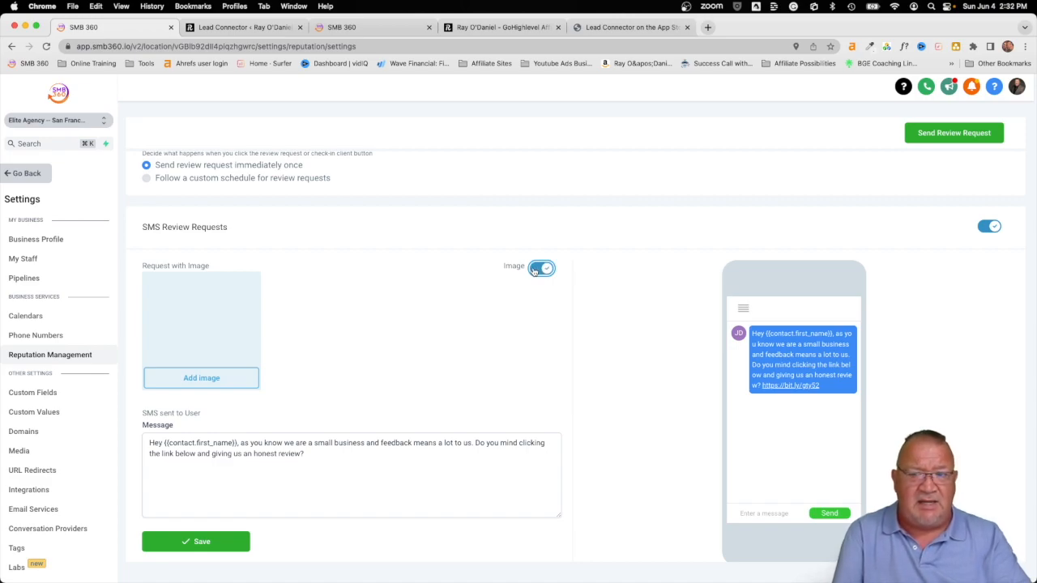
{"action": "left_click", "coordinate": [538, 269]}
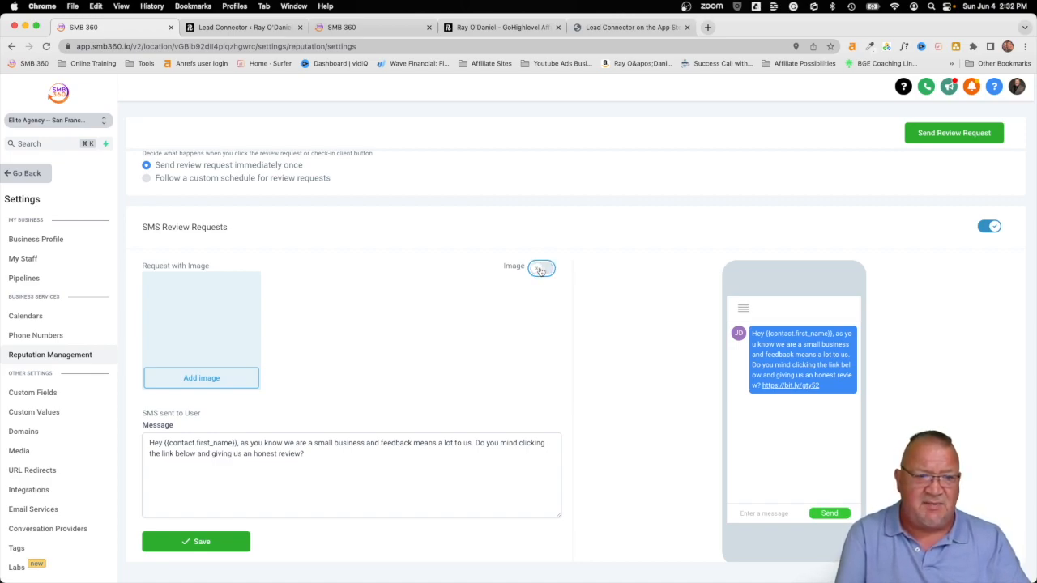
{"action": "left_click_drag", "start_coordinate": [316, 456], "coordinate": [144, 439]}
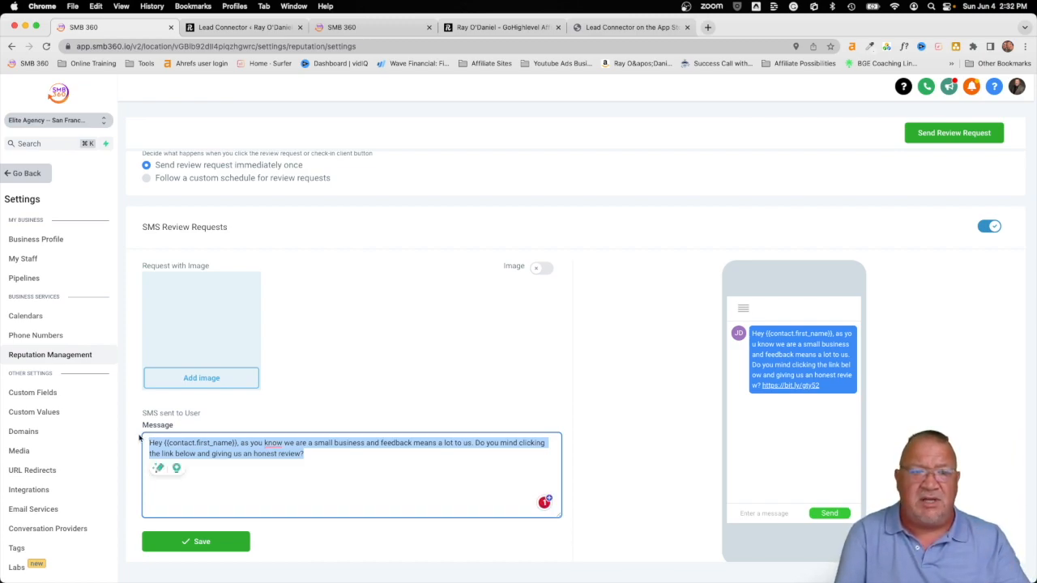
{"action": "scroll", "coordinate": [419, 438], "scroll_direction": "down", "scroll_amount": 3}
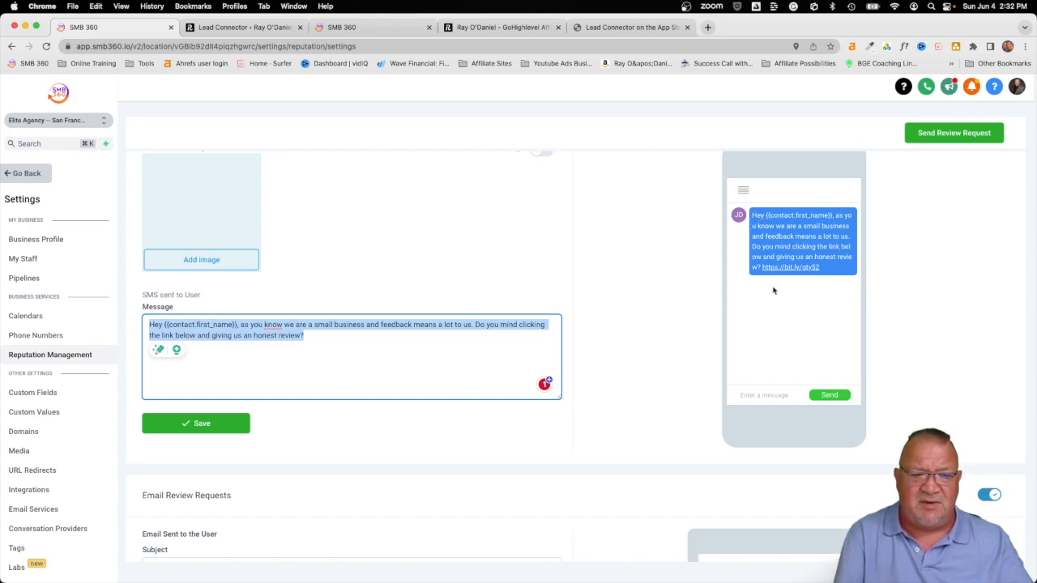
Step: Scroll to Email Review Requests and click into the empty Subject, Heading and Message fields
{"action": "scroll", "coordinate": [707, 349], "scroll_direction": "down", "scroll_amount": 5}
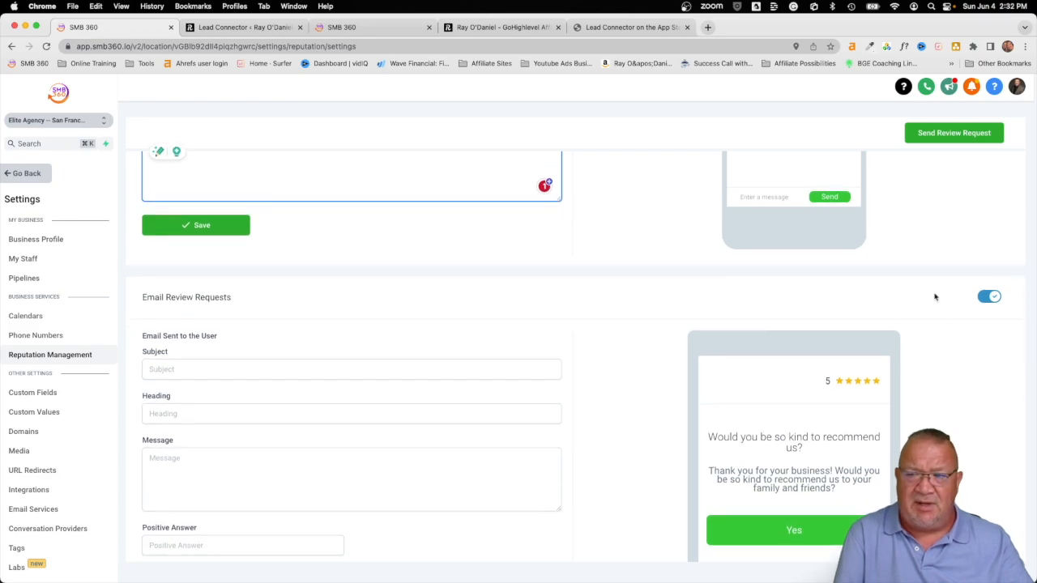
{"action": "scroll", "coordinate": [586, 377], "scroll_direction": "down", "scroll_amount": 4}
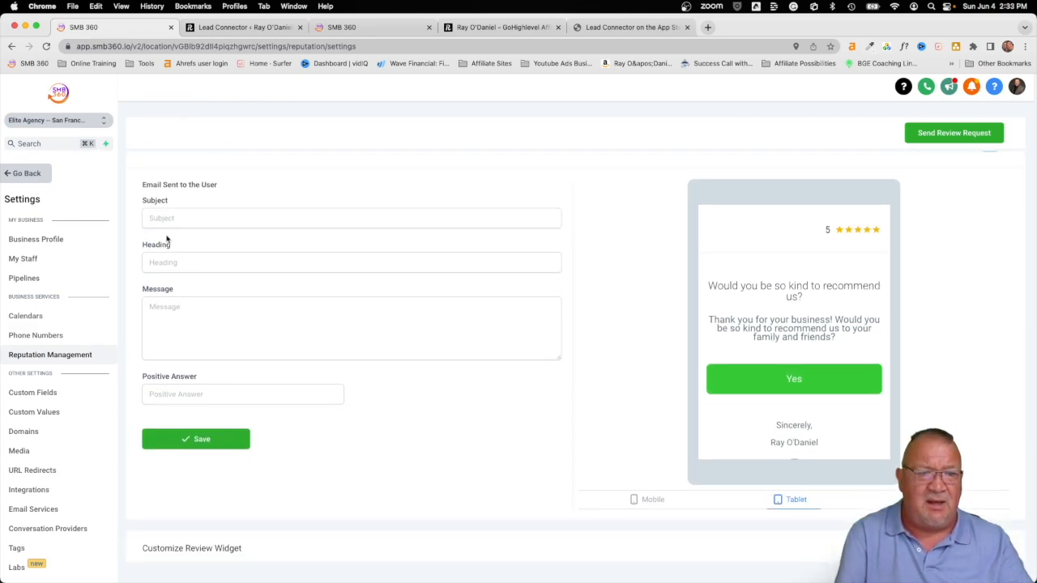
{"action": "left_click", "coordinate": [163, 220]}
{"action": "left_click", "coordinate": [166, 261]}
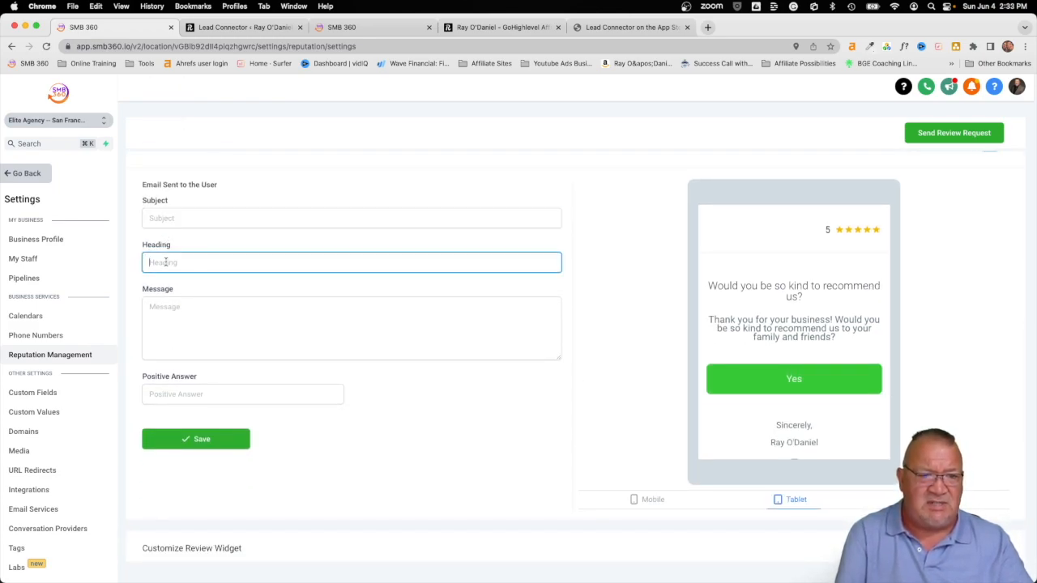
{"action": "left_click", "coordinate": [174, 306]}
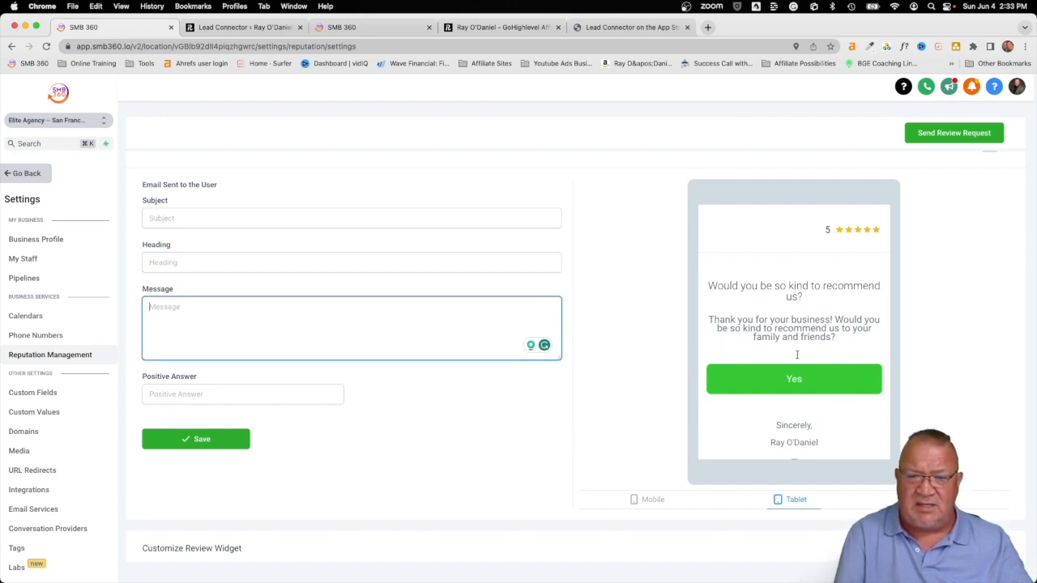
Step: Preview the review request email in Mobile and Tablet layouts
{"action": "left_click", "coordinate": [639, 501]}
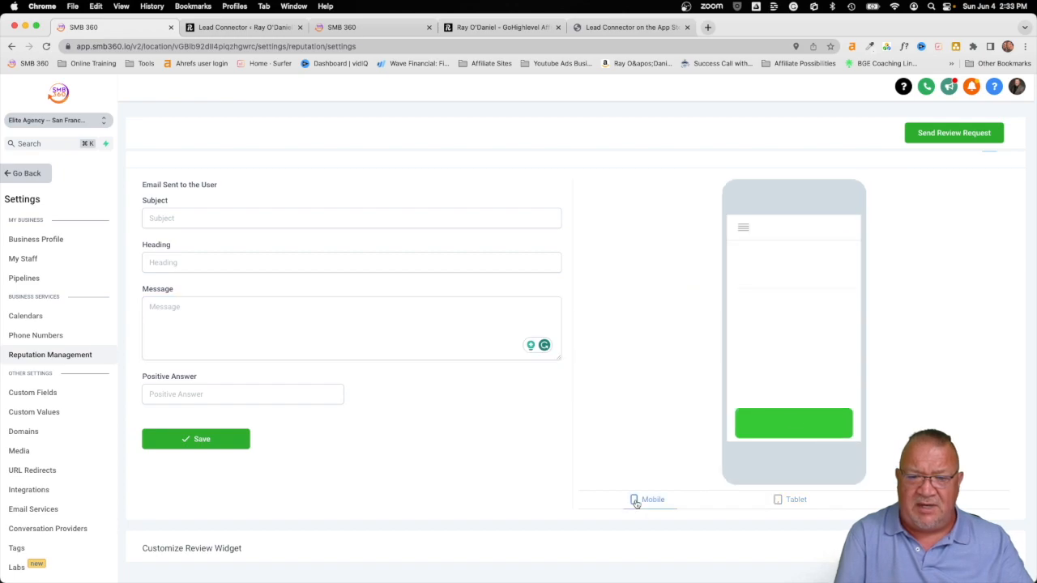
{"action": "left_click", "coordinate": [780, 502]}
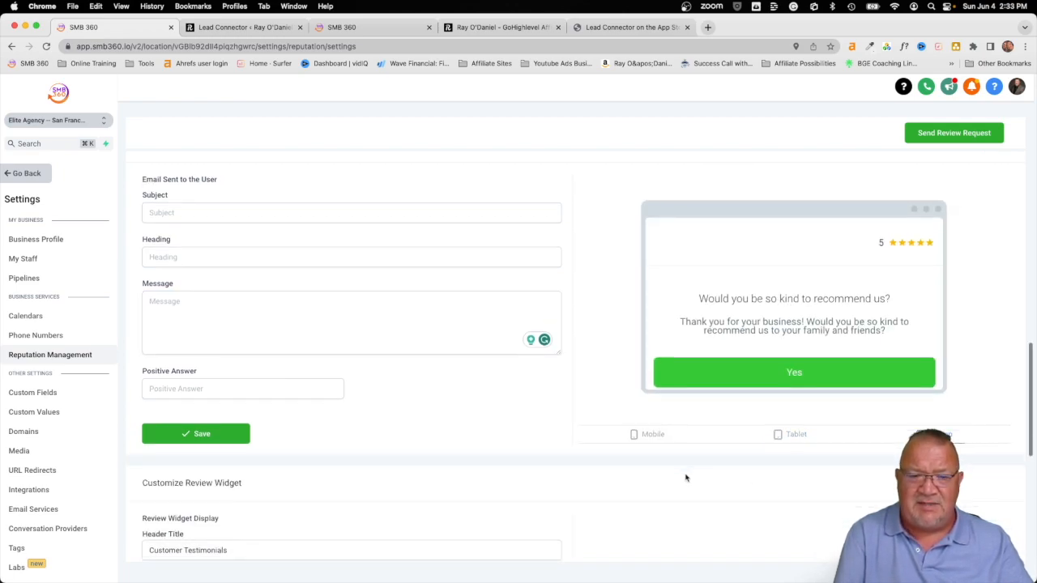
{"action": "scroll", "coordinate": [685, 478], "scroll_direction": "down", "scroll_amount": 5}
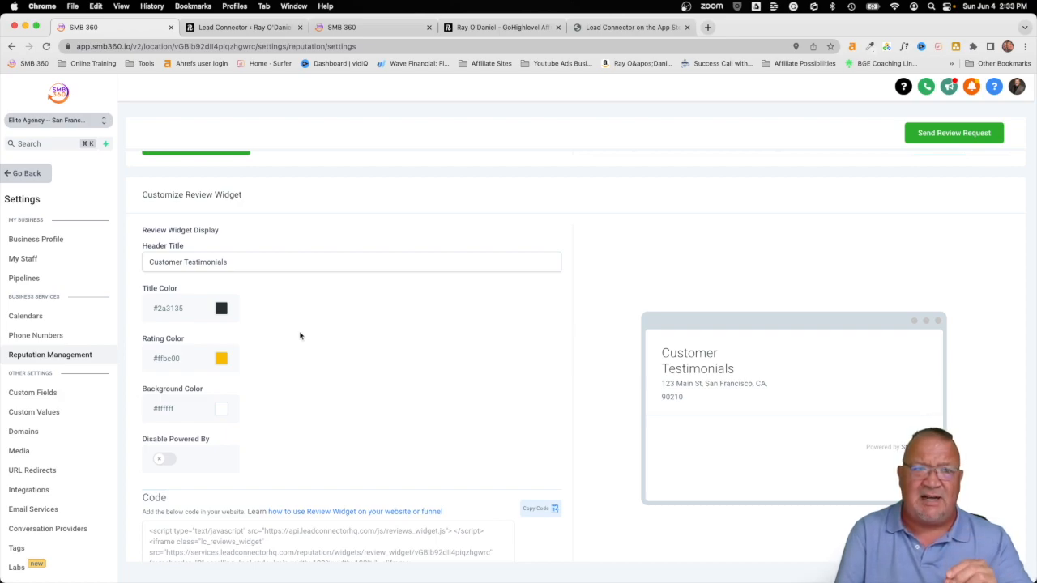
Step: Copy the review widget embed code from the Code box
{"action": "scroll", "coordinate": [300, 336], "scroll_direction": "down", "scroll_amount": 2}
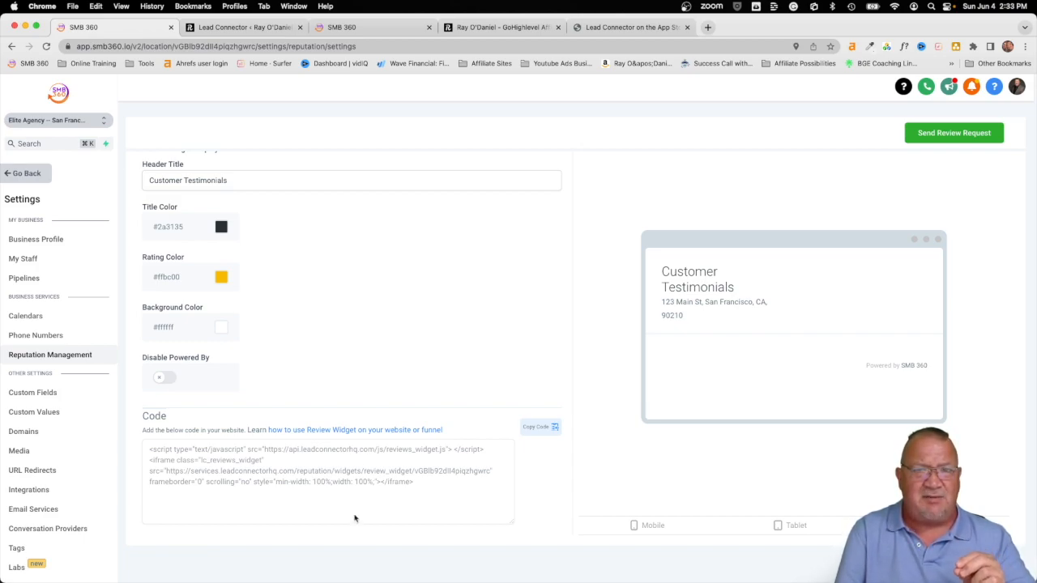
{"action": "left_click", "coordinate": [534, 427]}
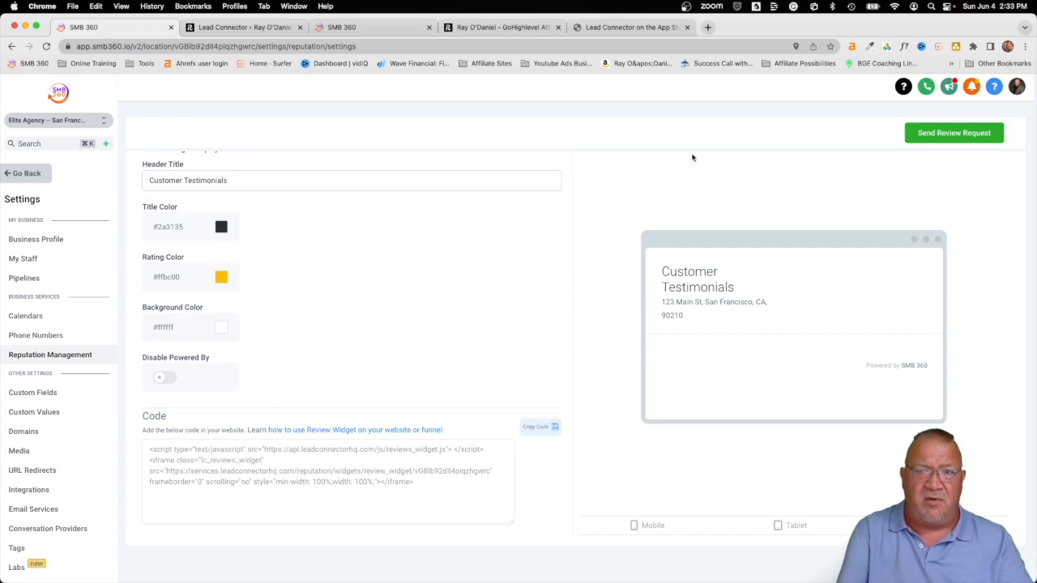
Step: Load completemassageandspa.com in a new browser tab
{"action": "left_click", "coordinate": [708, 27]}
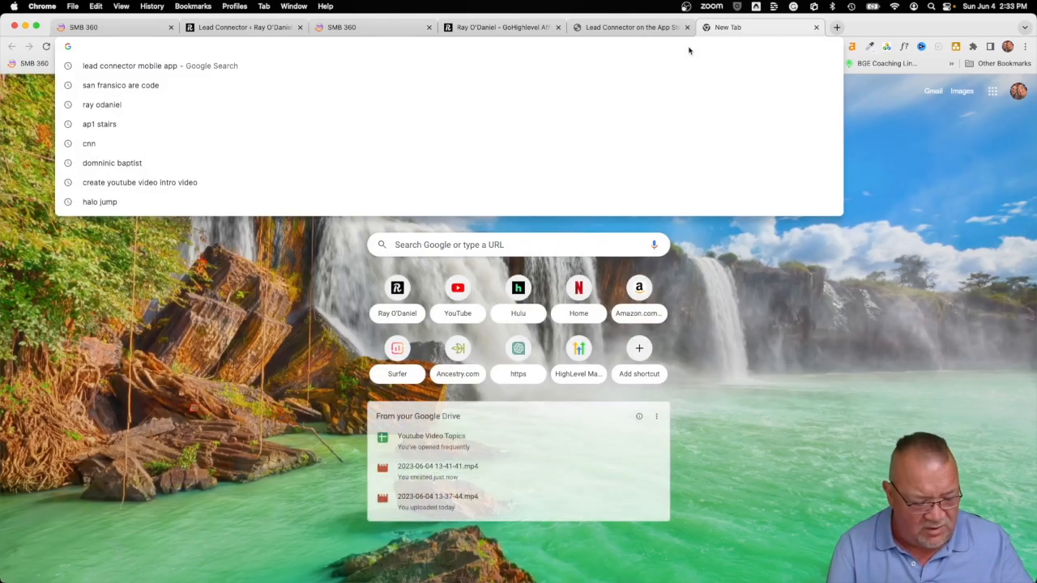
{"action": "type", "text": "complete"}
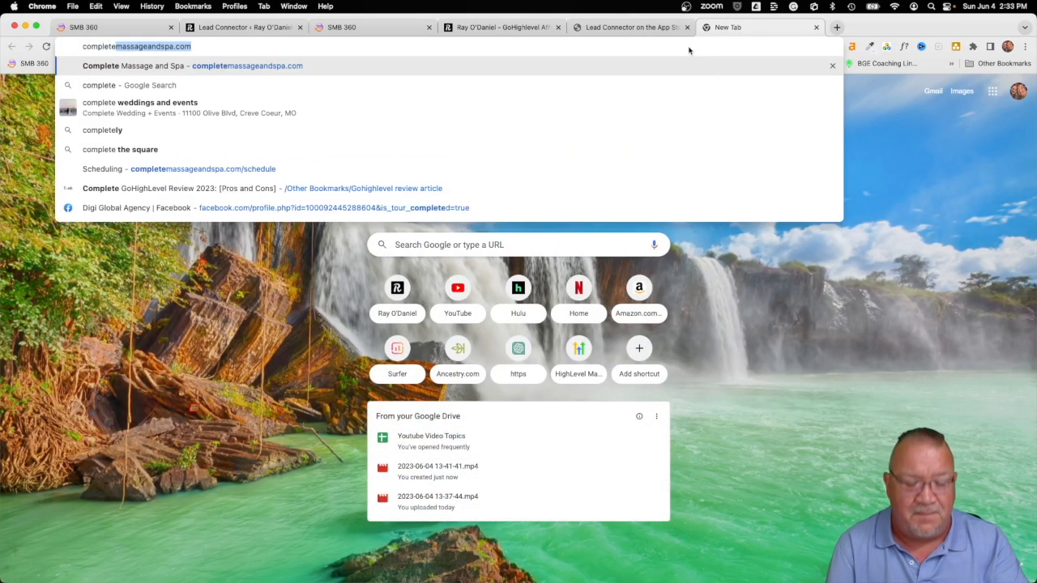
{"action": "key", "text": "Return"}
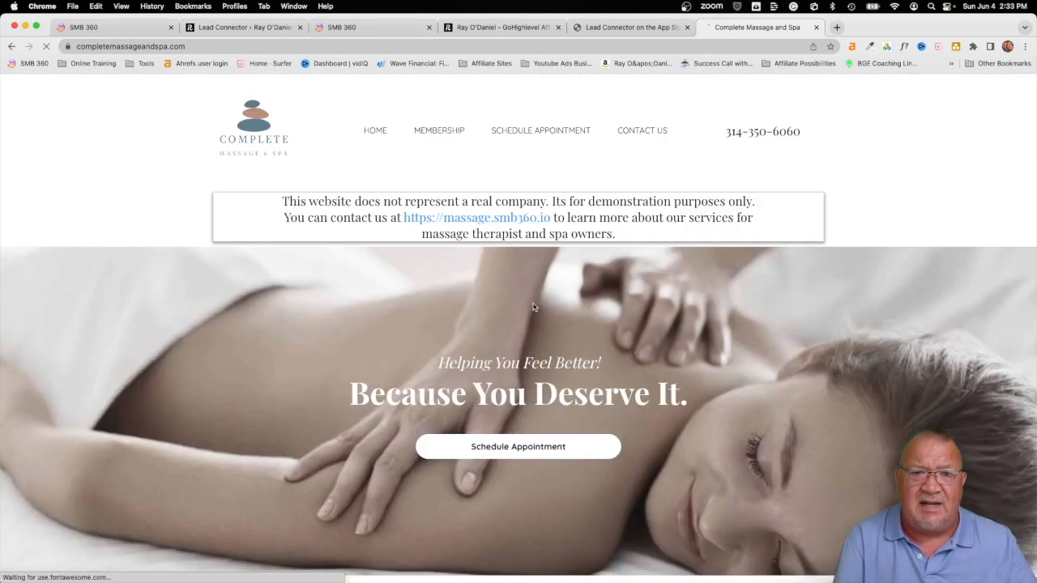
Step: View the site's Testimonials widget showing 5.0 from 9 reviews, then return to SMB 360
{"action": "scroll", "coordinate": [535, 306], "scroll_direction": "down", "scroll_amount": 15}
{"action": "scroll", "coordinate": [534, 306], "scroll_direction": "down", "scroll_amount": 4}
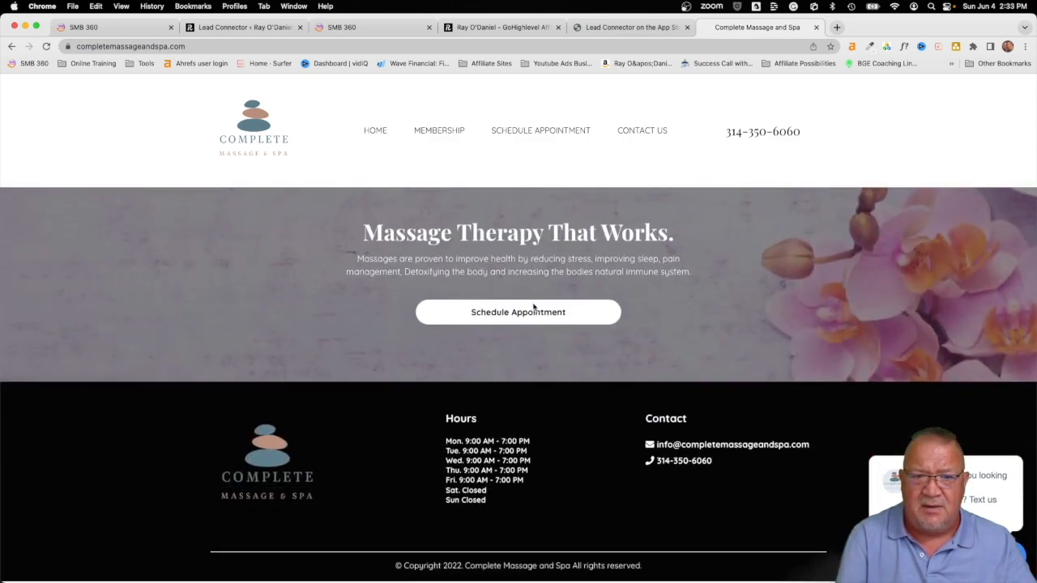
{"action": "scroll", "coordinate": [533, 306], "scroll_direction": "up", "scroll_amount": 7}
{"action": "scroll", "coordinate": [533, 306], "scroll_direction": "down", "scroll_amount": 2}
{"action": "scroll", "coordinate": [533, 306], "scroll_direction": "down", "scroll_amount": 1}
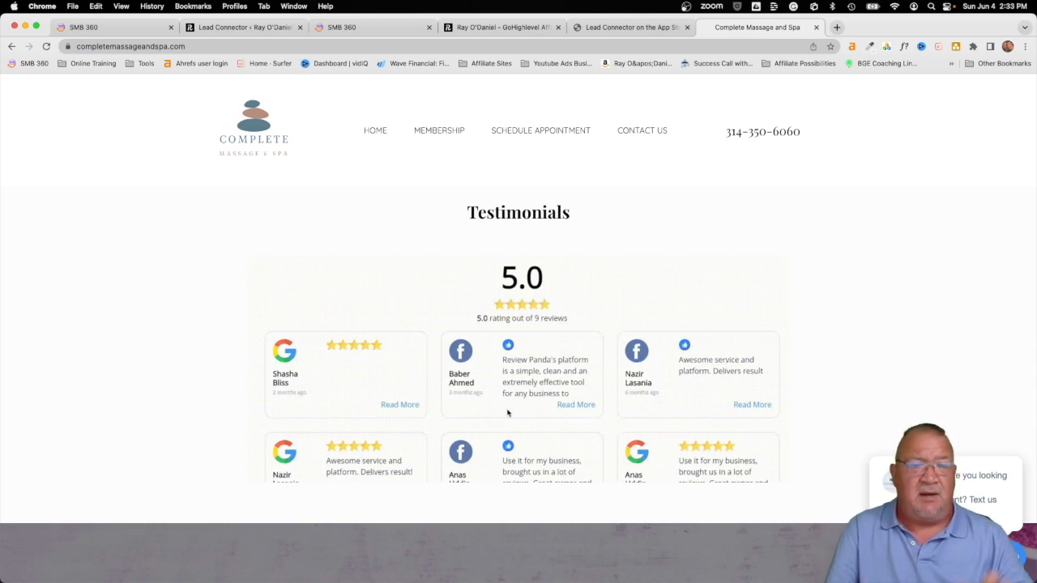
{"action": "left_click", "coordinate": [94, 29]}
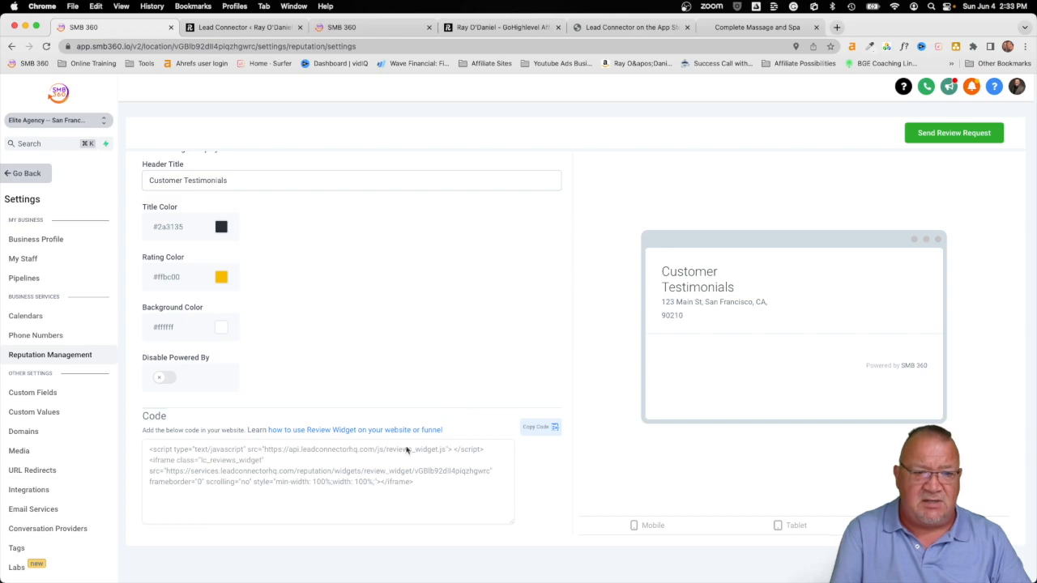
{"action": "scroll", "coordinate": [294, 455], "scroll_direction": "up", "scroll_amount": 5}
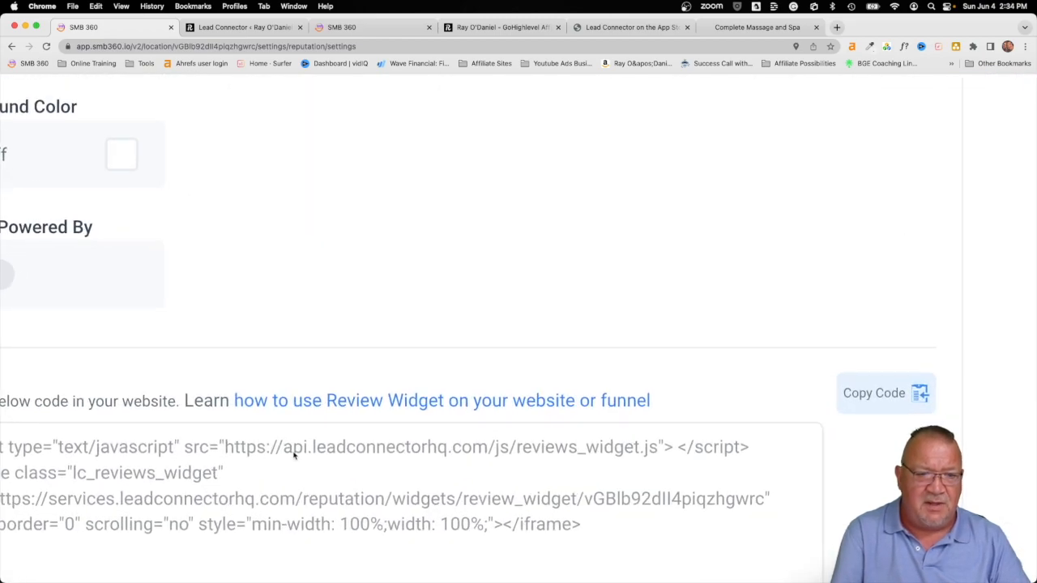
{"action": "scroll", "coordinate": [294, 456], "scroll_direction": "left", "scroll_amount": 5}
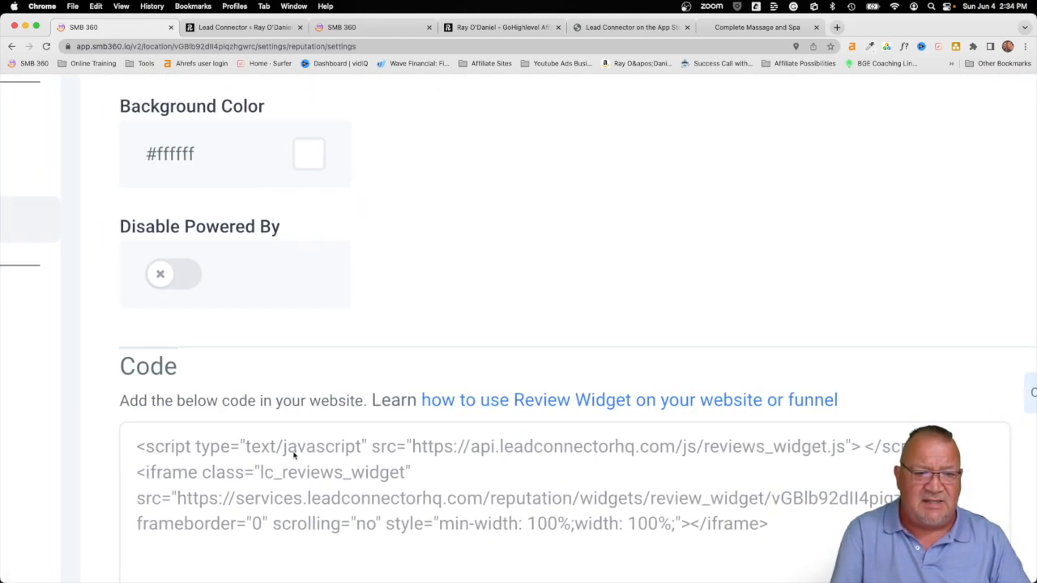
{"action": "scroll", "coordinate": [294, 455], "scroll_direction": "down", "scroll_amount": 5}
{"action": "left_click", "coordinate": [754, 27]}
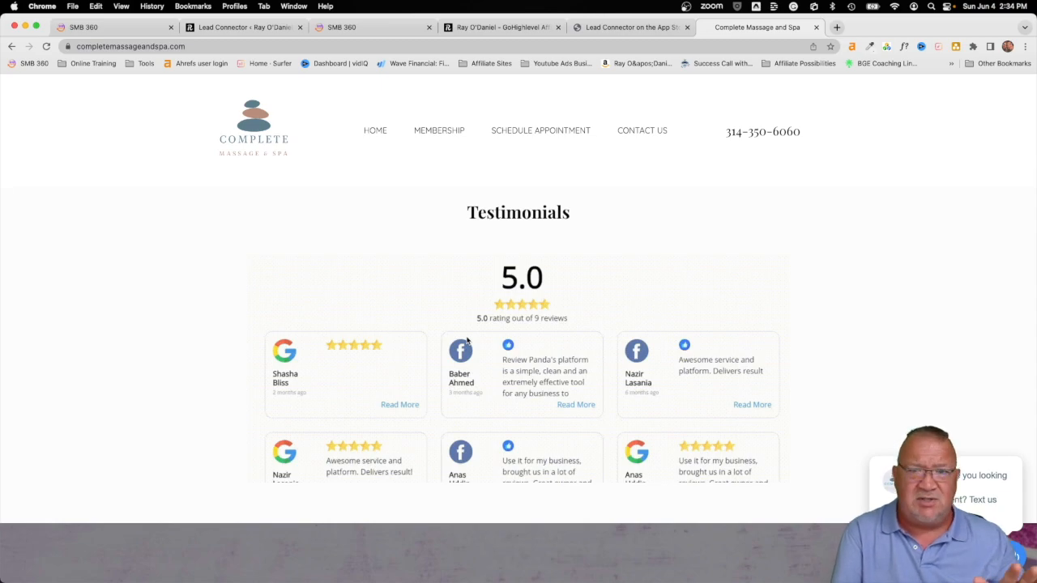
{"action": "left_click", "coordinate": [98, 33]}
Step: Hide the widget's Powered By credit, then Go Back out of settings to the main navigation
{"action": "scroll", "coordinate": [356, 341], "scroll_direction": "down", "scroll_amount": 5}
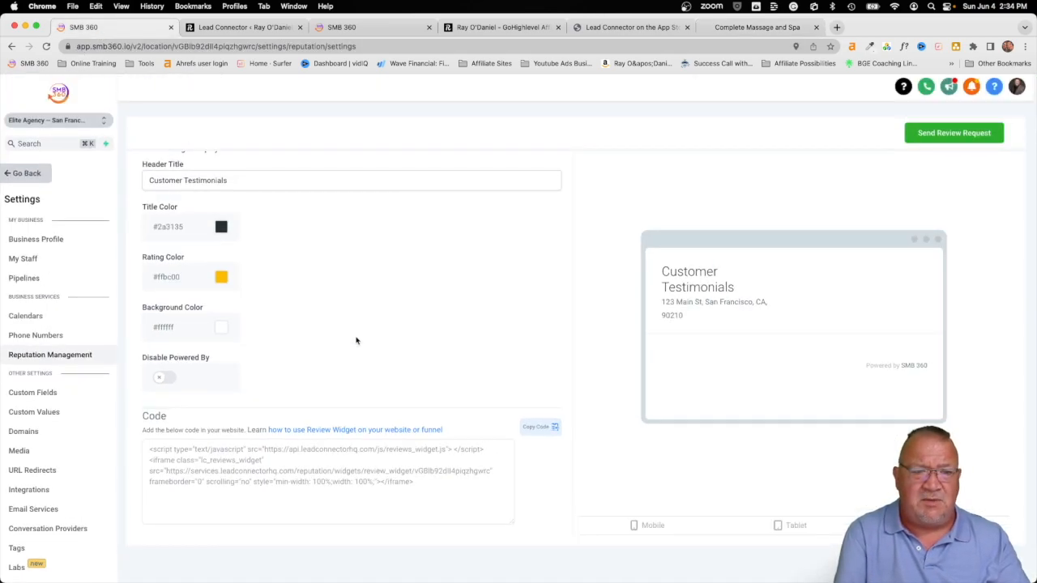
{"action": "scroll", "coordinate": [199, 283], "scroll_direction": "up", "scroll_amount": 2}
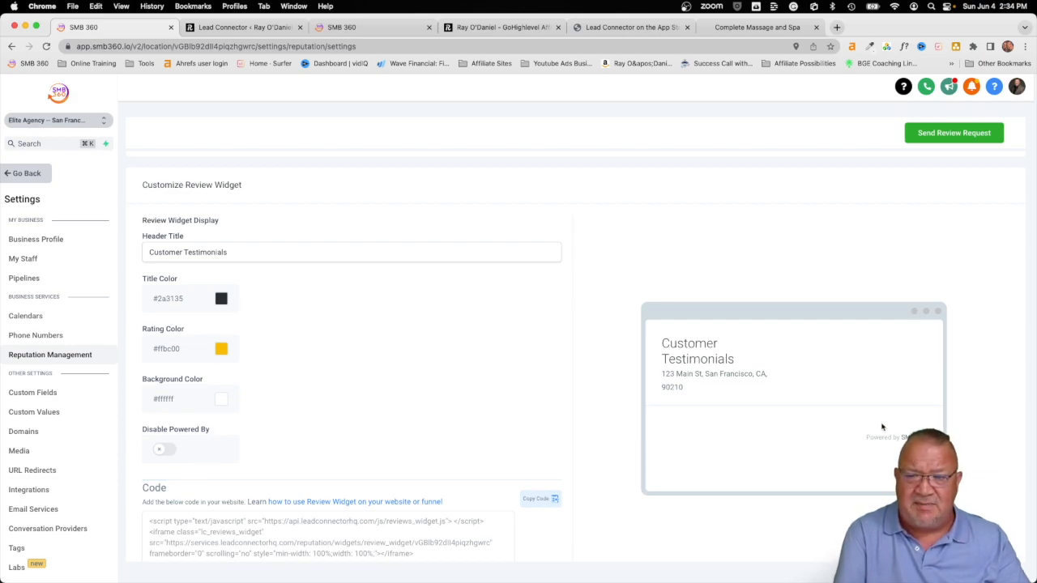
{"action": "scroll", "coordinate": [873, 443], "scroll_direction": "up", "scroll_amount": 3}
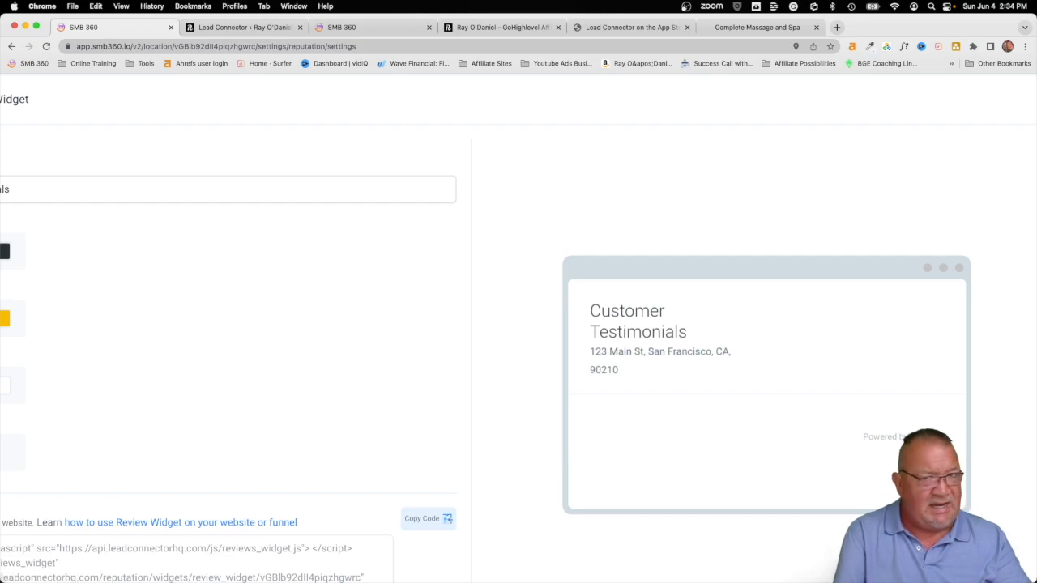
{"action": "key", "text": "super+0"}
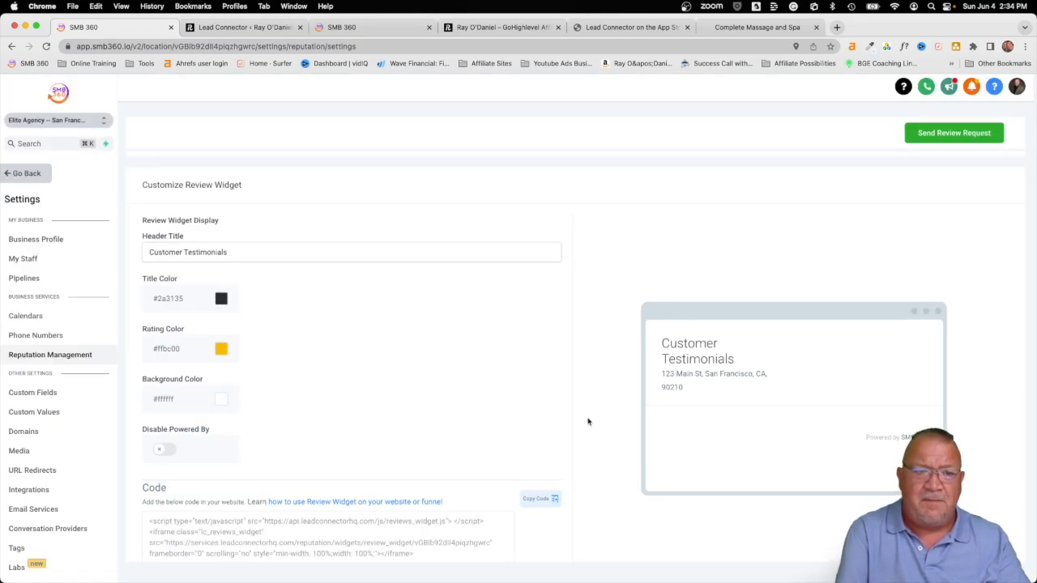
{"action": "left_click", "coordinate": [163, 451]}
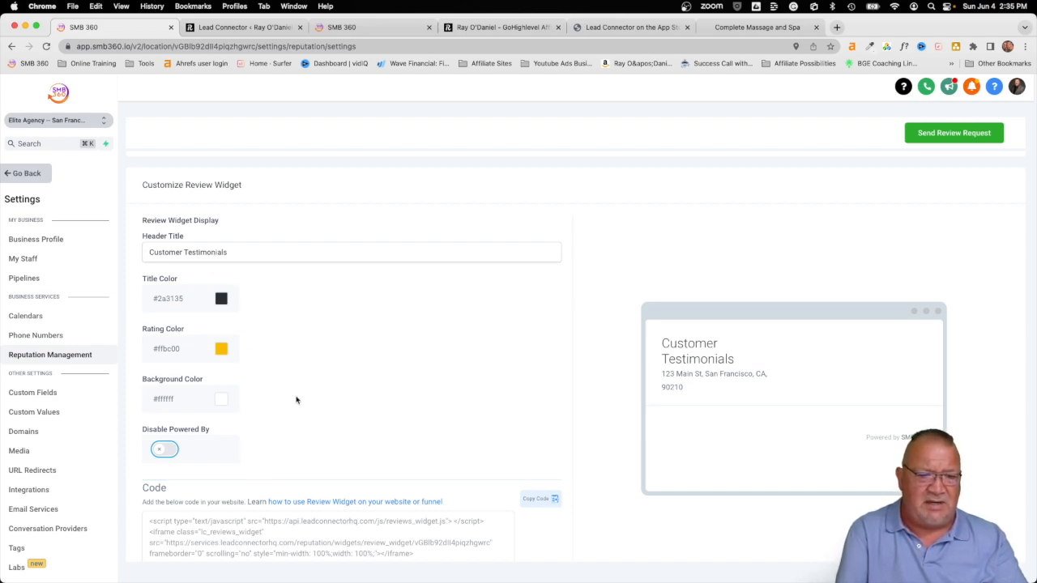
{"action": "scroll", "coordinate": [296, 398], "scroll_direction": "down", "scroll_amount": 2}
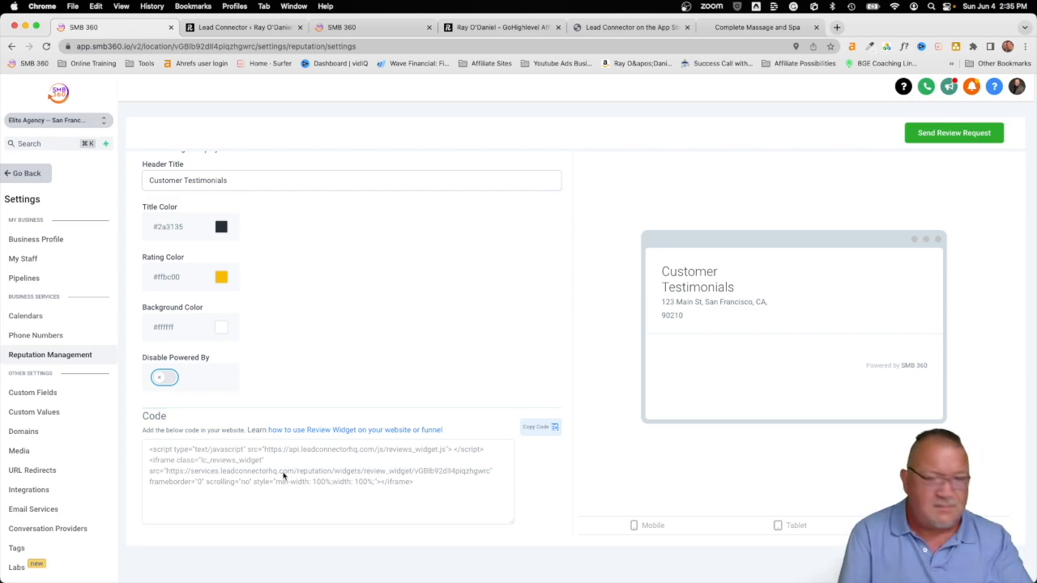
{"action": "left_click", "coordinate": [25, 173]}
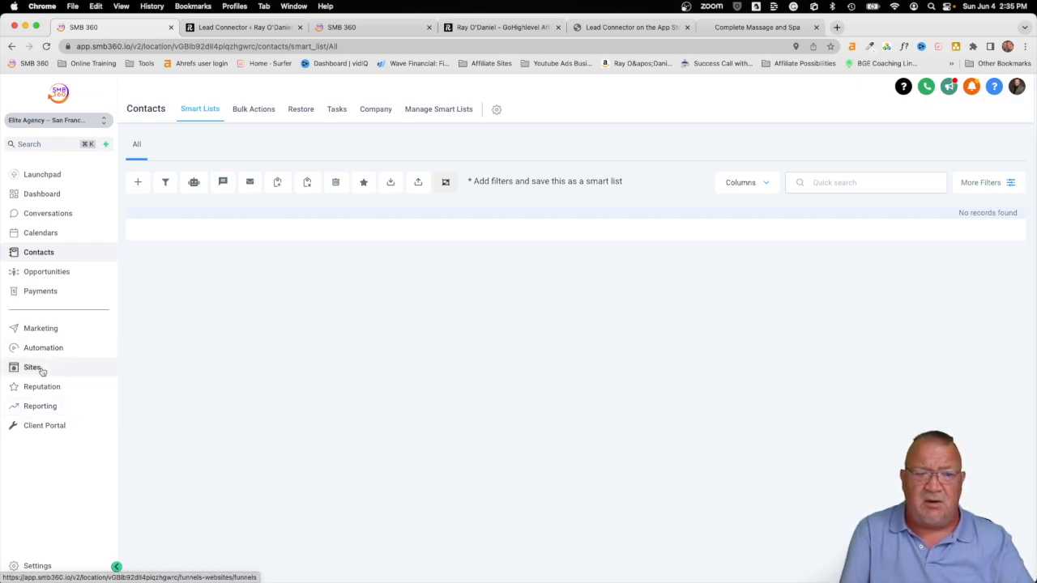
Step: Open the Domains settings and bring up the Add New Domain dialog
{"action": "left_click", "coordinate": [29, 566]}
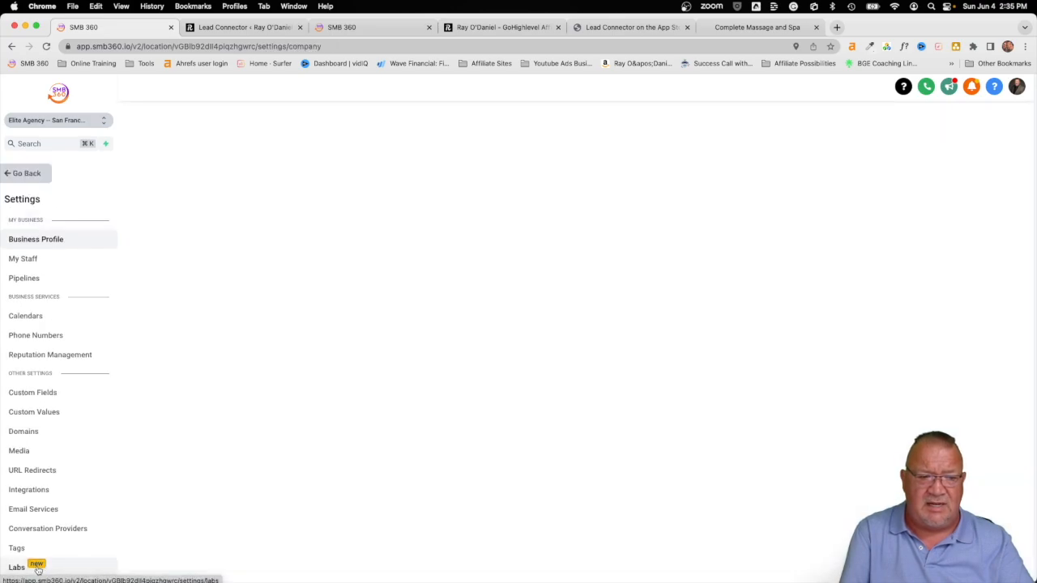
{"action": "scroll", "coordinate": [77, 433], "scroll_direction": "down", "scroll_amount": 1}
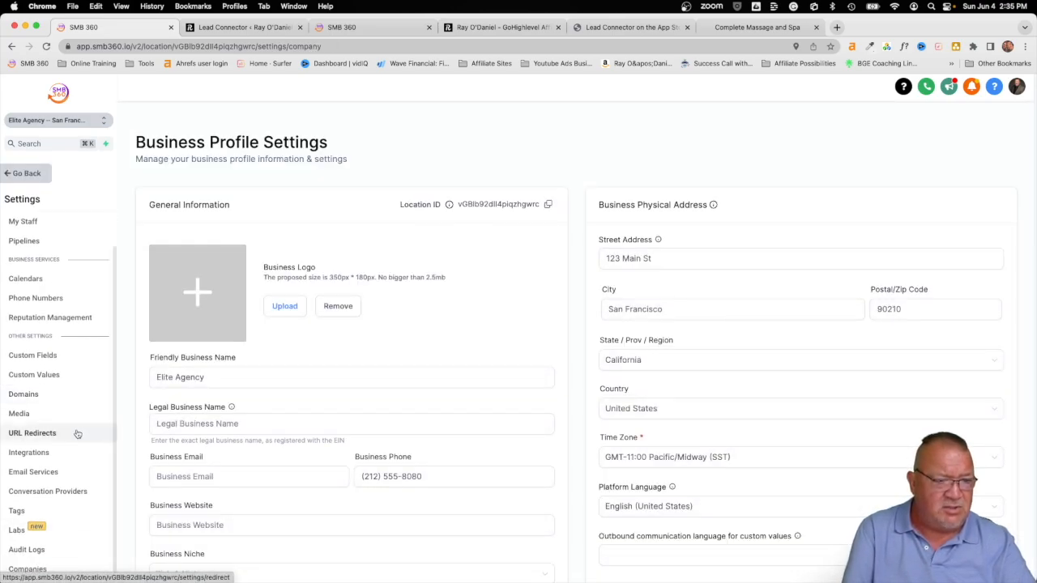
{"action": "left_click", "coordinate": [31, 395]}
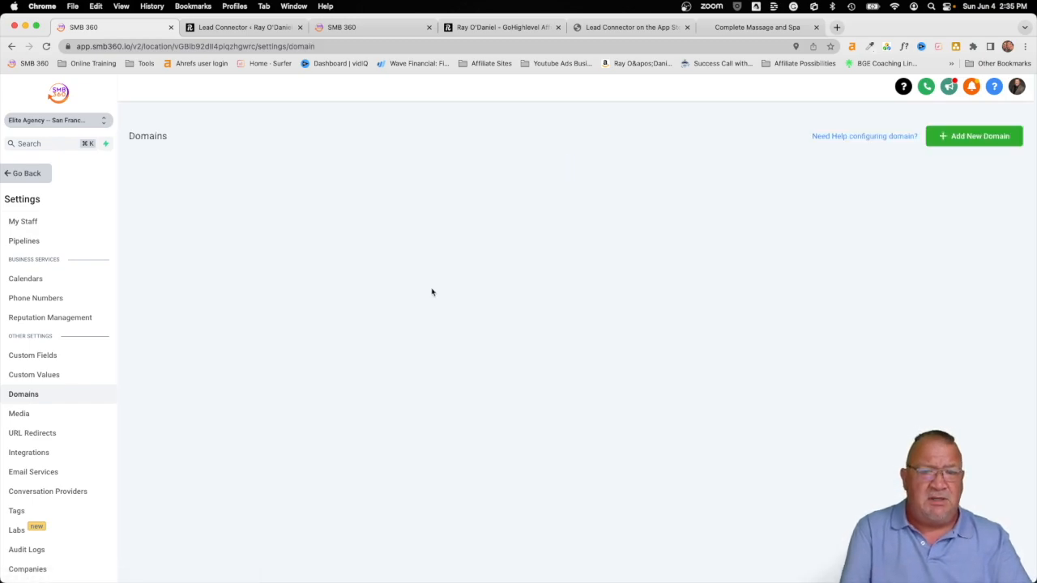
{"action": "left_click", "coordinate": [961, 136]}
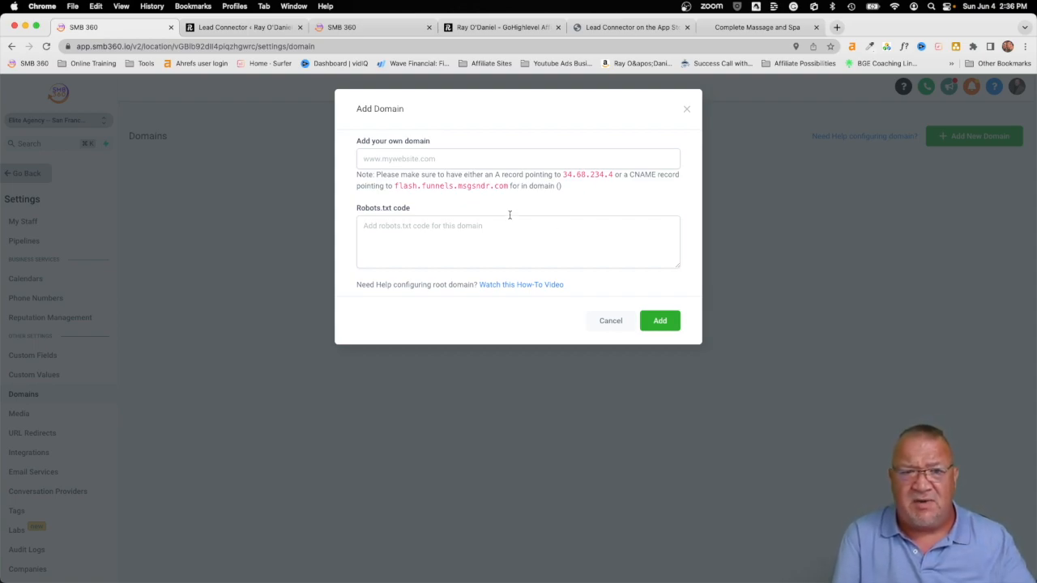
Step: Enter eliteagency.com in the Add your own domain field
{"action": "left_click", "coordinate": [437, 159]}
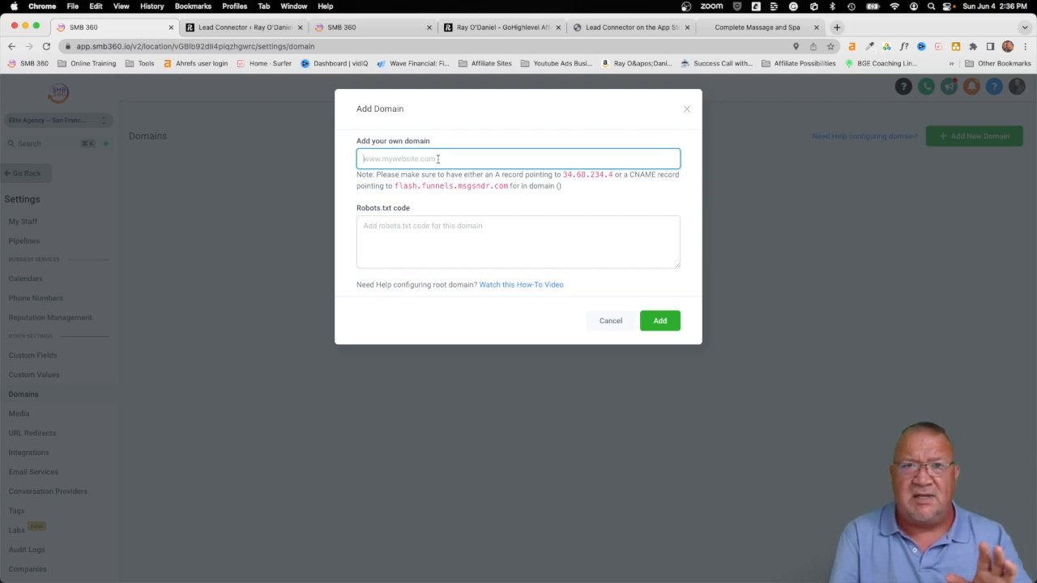
{"action": "type", "text": "elite"}
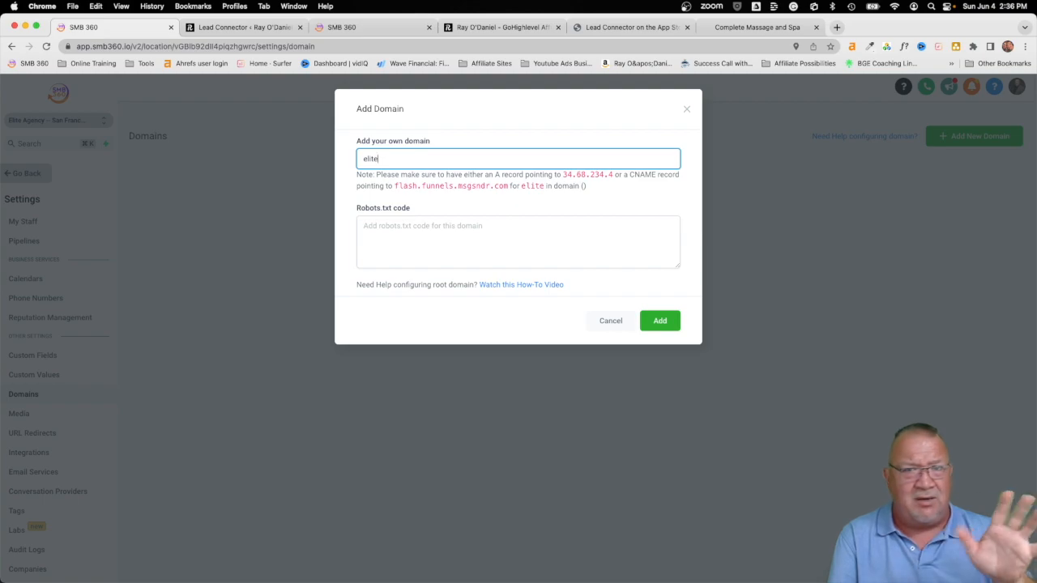
{"action": "type", "text": "a"}
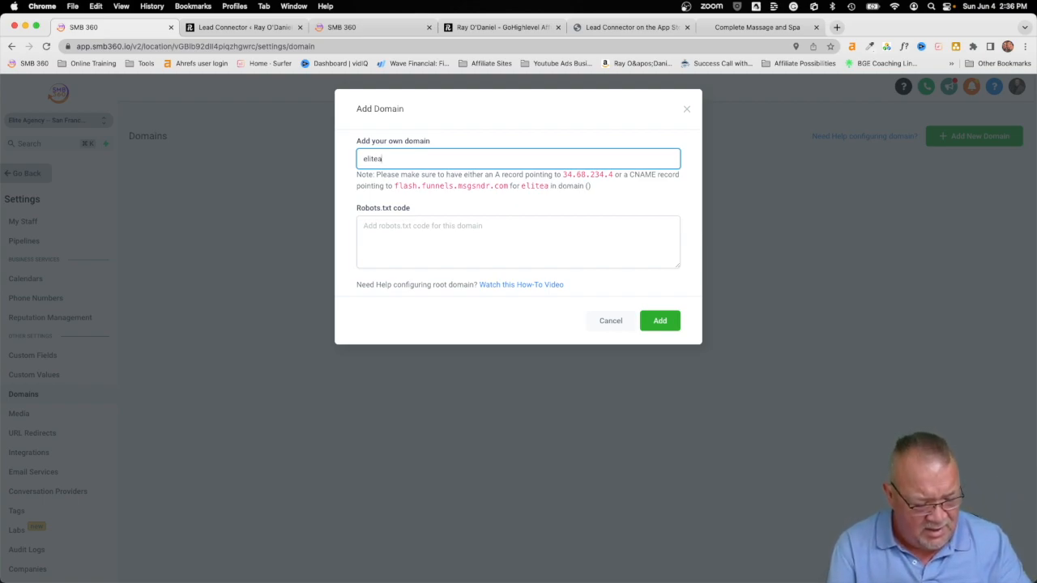
{"action": "type", "text": "gency.com"}
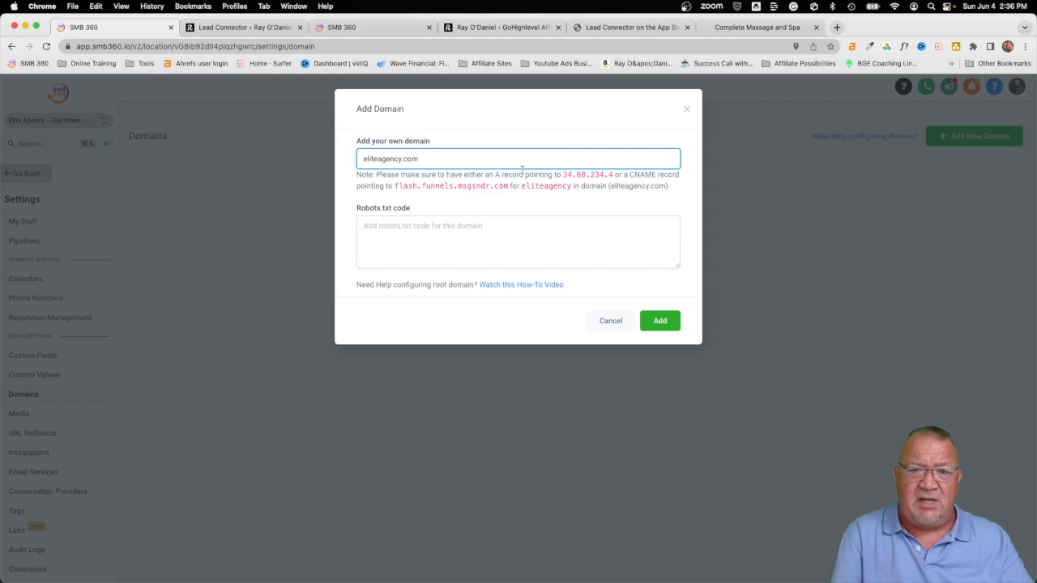
{"action": "scroll", "coordinate": [519, 174], "scroll_direction": "up", "scroll_amount": 5}
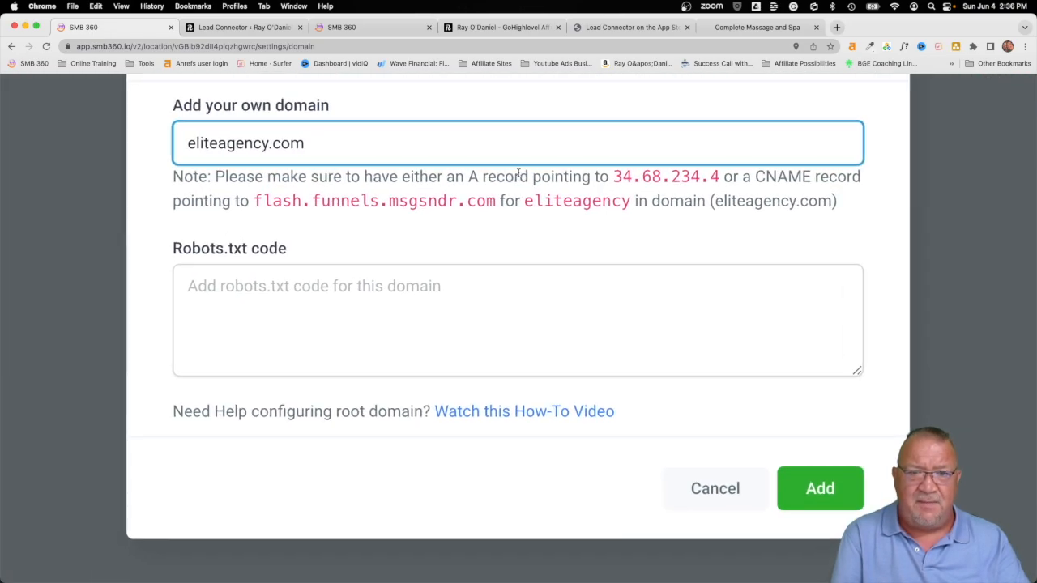
{"action": "scroll", "coordinate": [520, 176], "scroll_direction": "up", "scroll_amount": 1}
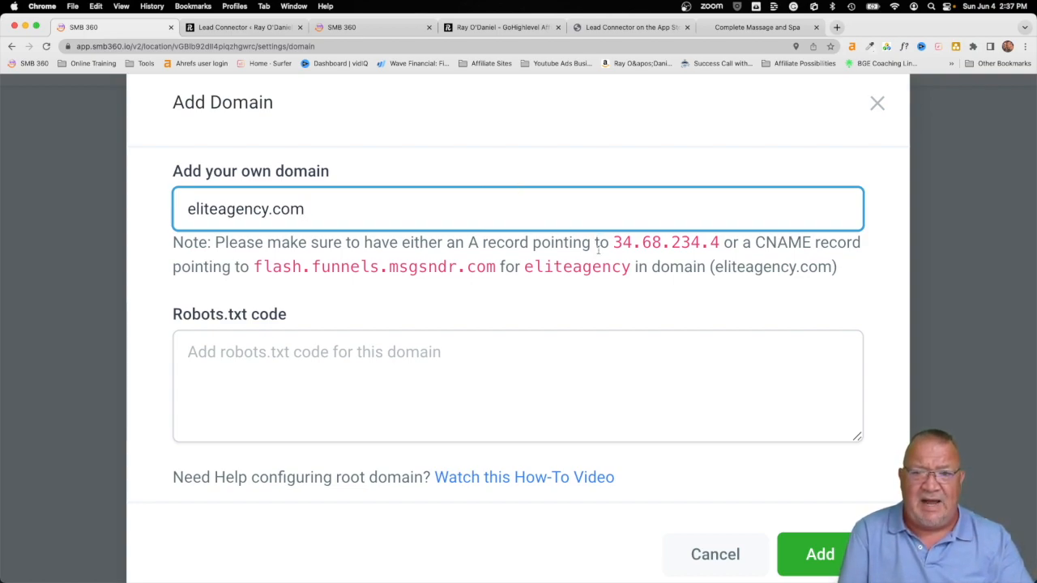
Step: Review the A record 34.68.234.4 and the CNAME target flash.funnels.msgsndr.com
{"action": "left_click_drag", "start_coordinate": [613, 243], "coordinate": [820, 243]}
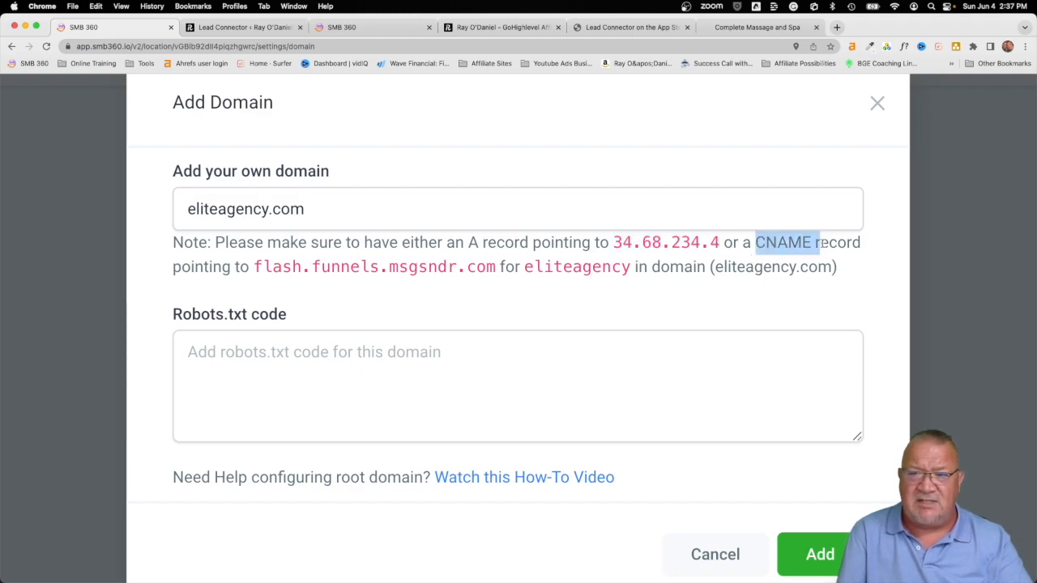
{"action": "left_click_drag", "start_coordinate": [254, 268], "coordinate": [491, 267]}
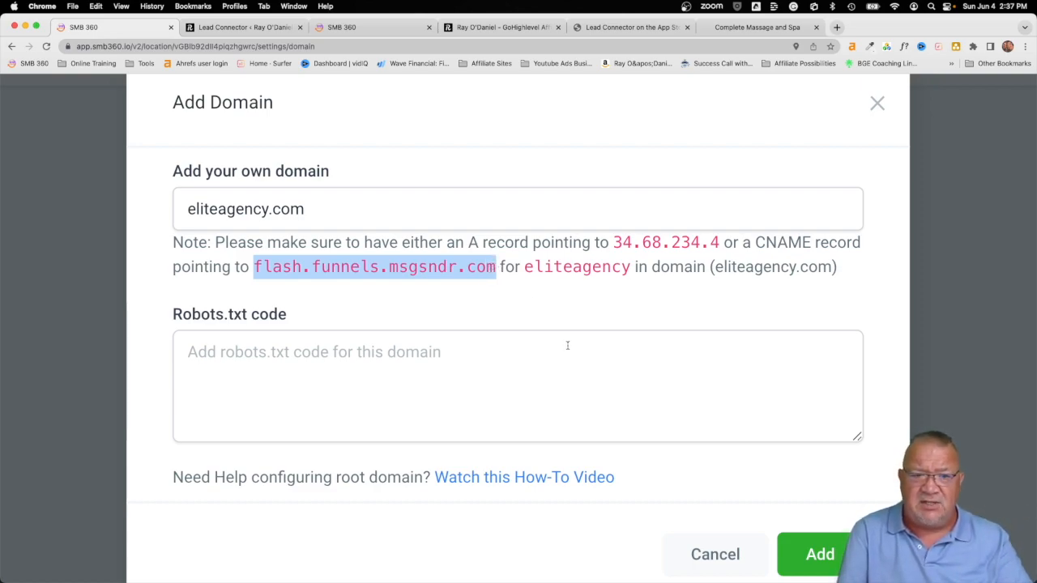
{"action": "key", "text": "super+0"}
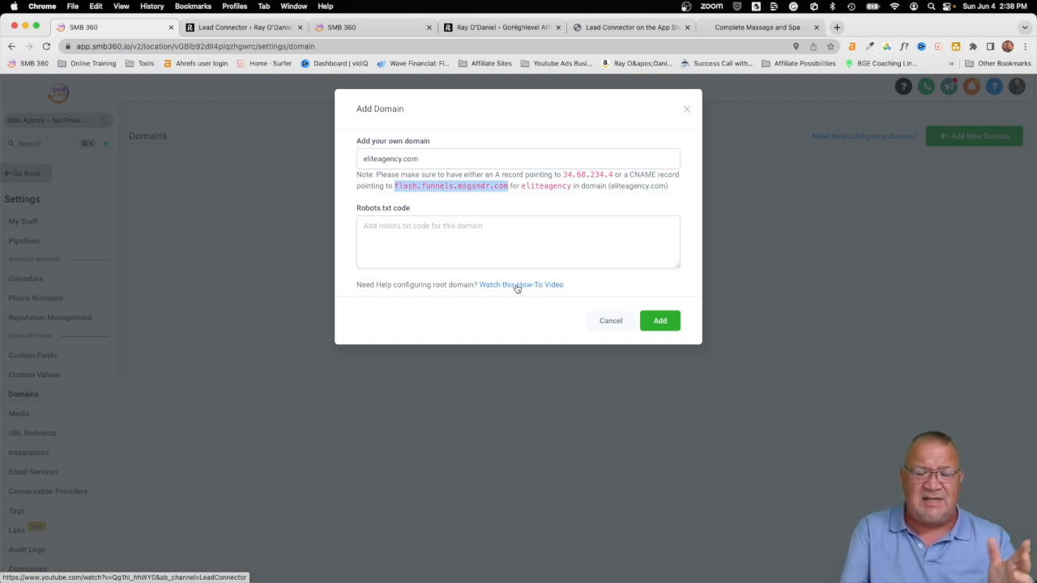
Step: Try adding eliteagency.com, then cancel after the missing CNAME/A record error
{"action": "left_click", "coordinate": [660, 322]}
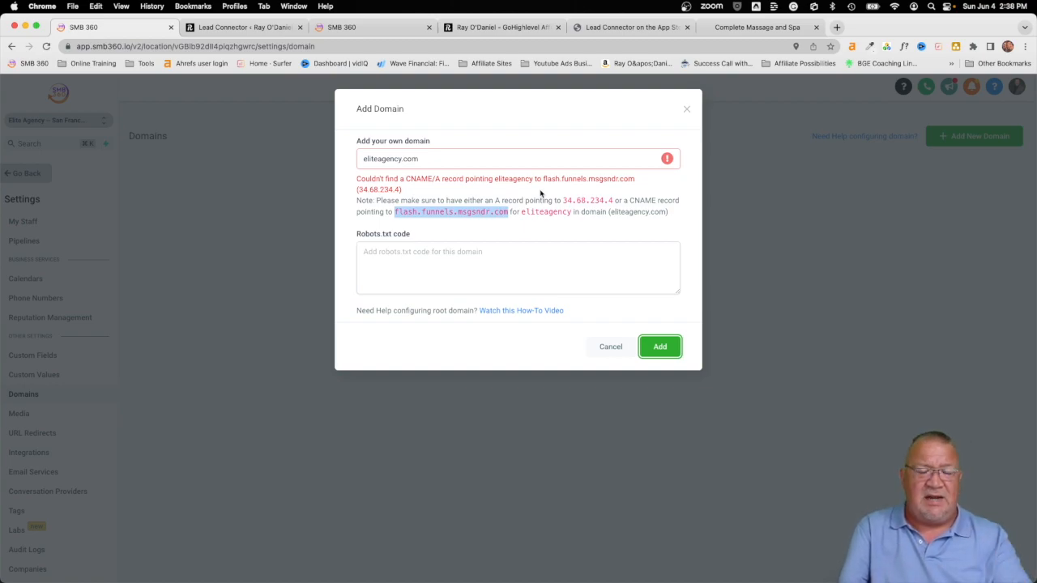
{"action": "left_click", "coordinate": [611, 347]}
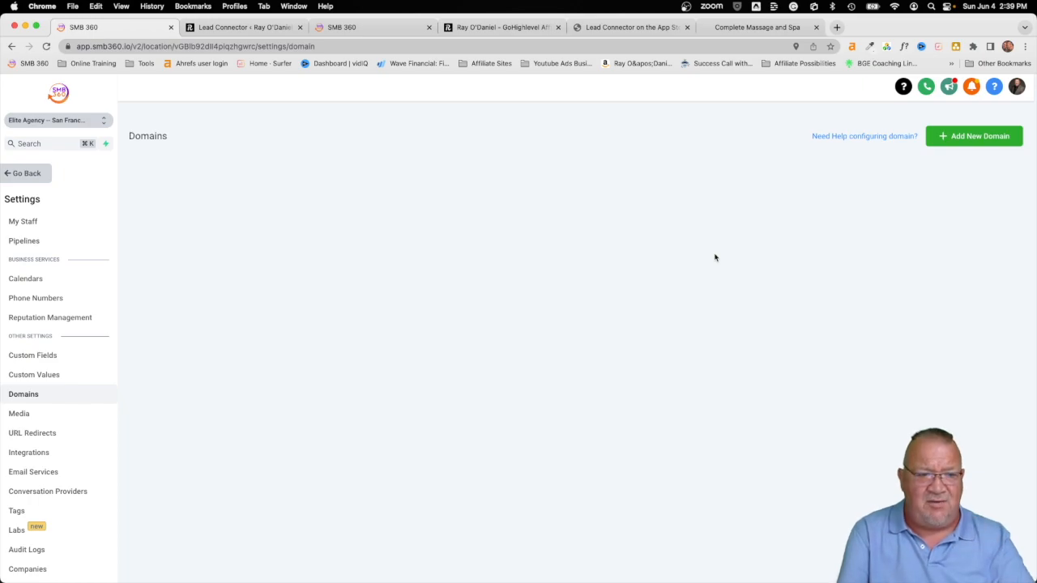
Step: Go back to Automation and open the Lead Management workflow folder
{"action": "left_click", "coordinate": [26, 174]}
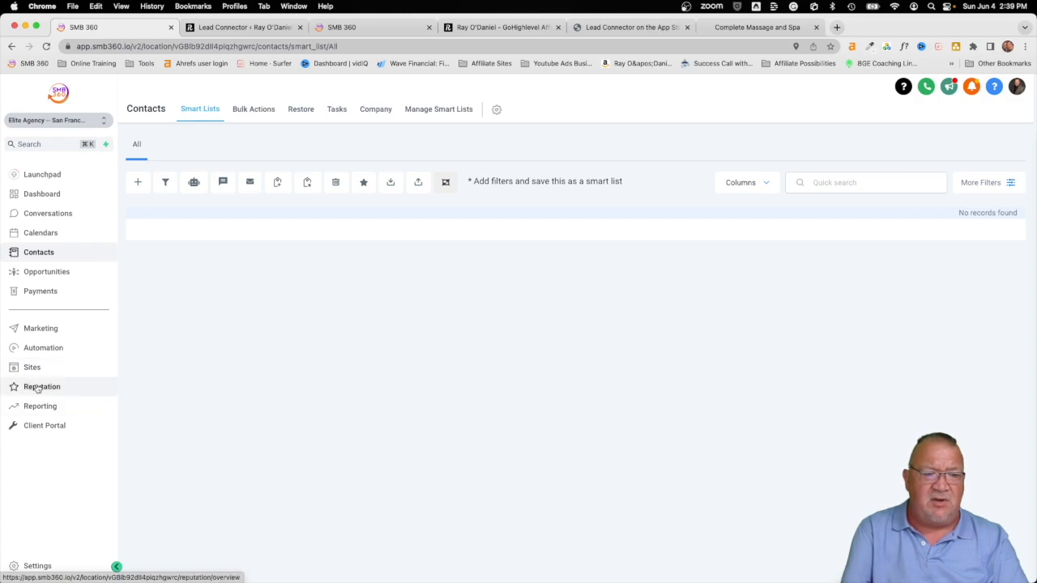
{"action": "left_click", "coordinate": [38, 354]}
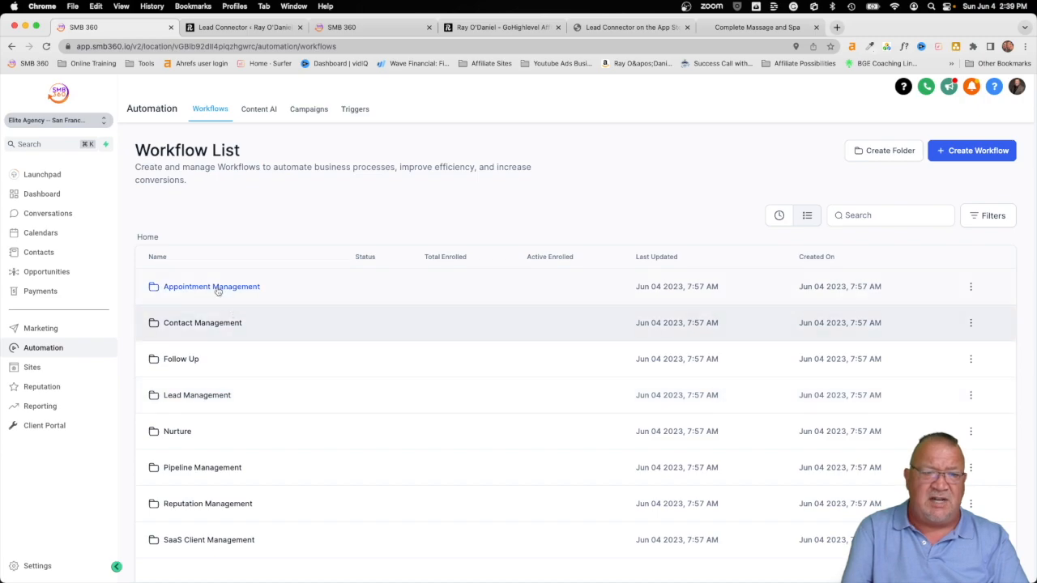
{"action": "left_click", "coordinate": [190, 396]}
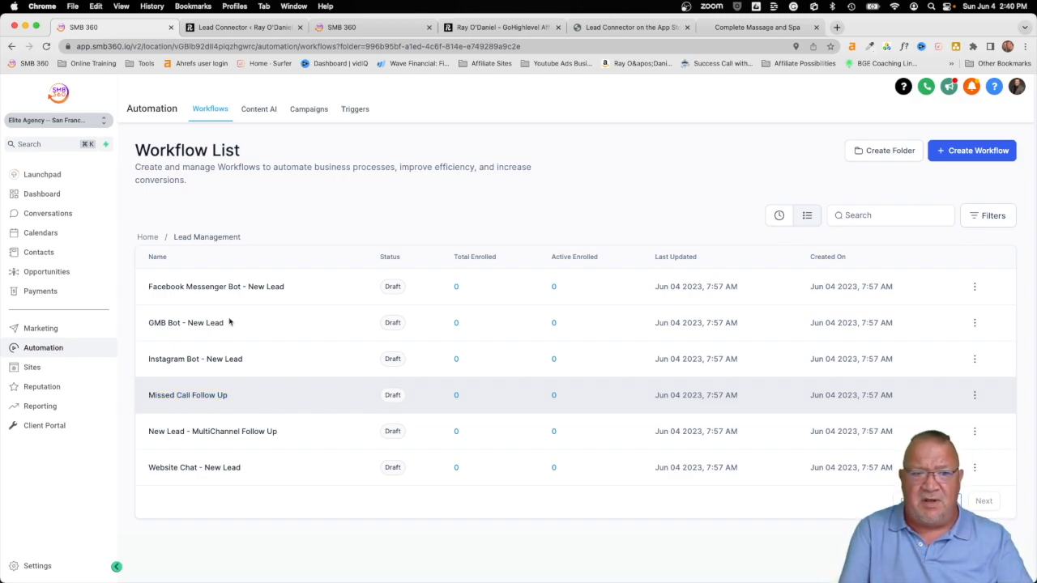
Step: Inspect the Facebook Messenger Bot - New Lead workflow, then return to the workflow list
{"action": "left_click", "coordinate": [204, 287]}
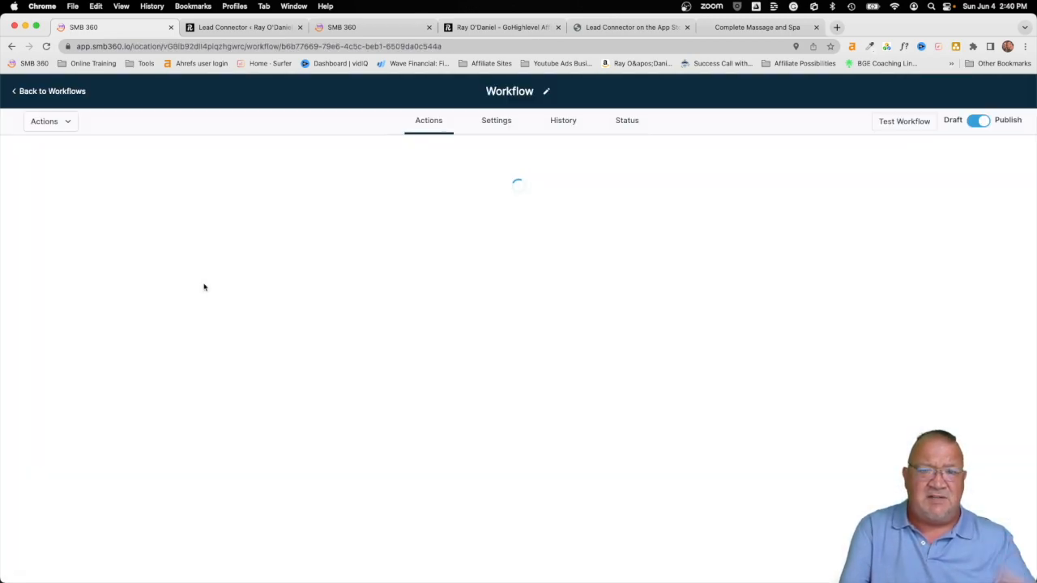
{"action": "scroll", "coordinate": [661, 342], "scroll_direction": "down", "scroll_amount": 10}
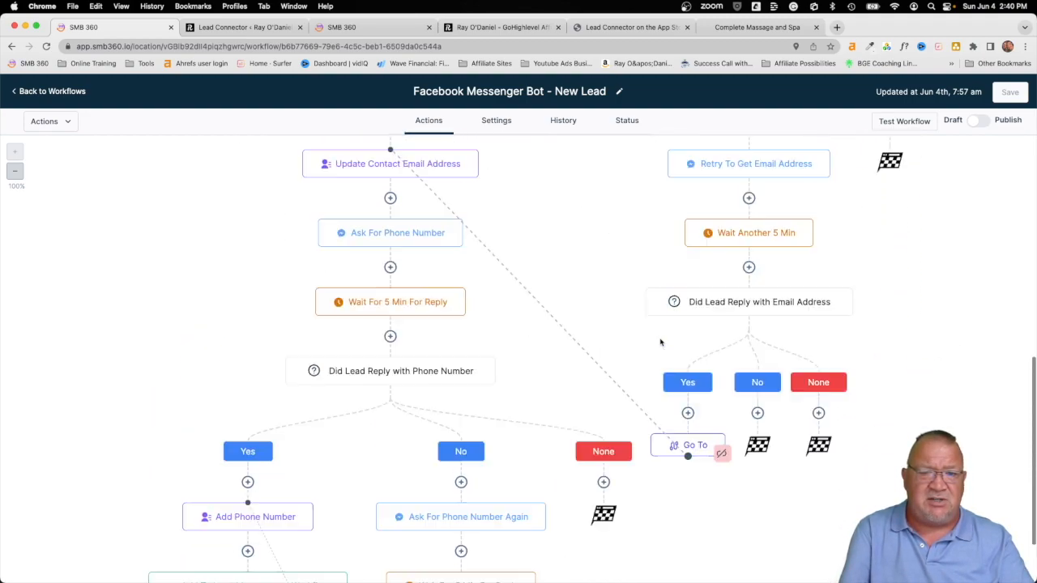
{"action": "scroll", "coordinate": [660, 342], "scroll_direction": "up", "scroll_amount": 15}
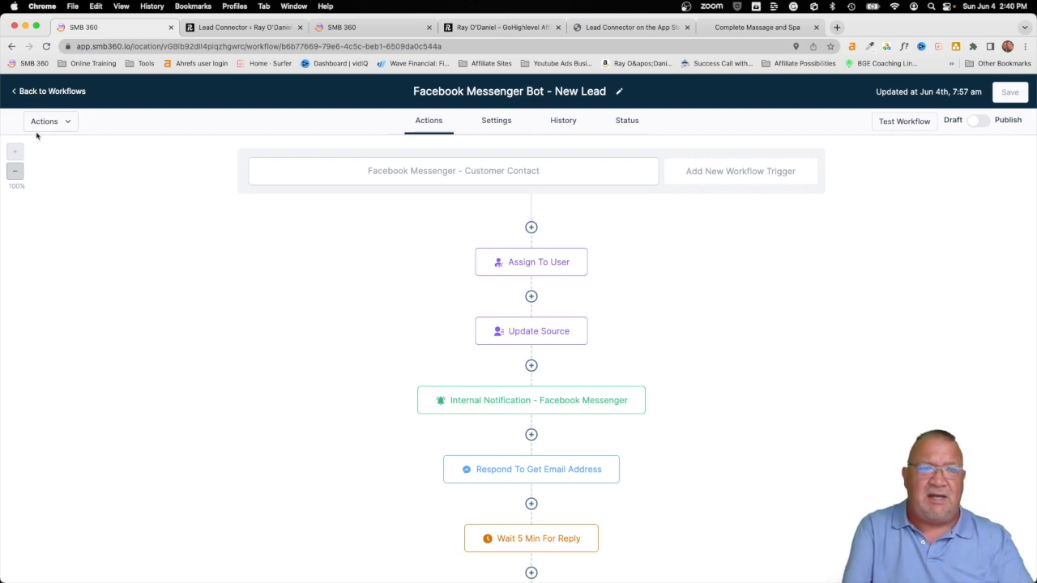
{"action": "left_click", "coordinate": [34, 93]}
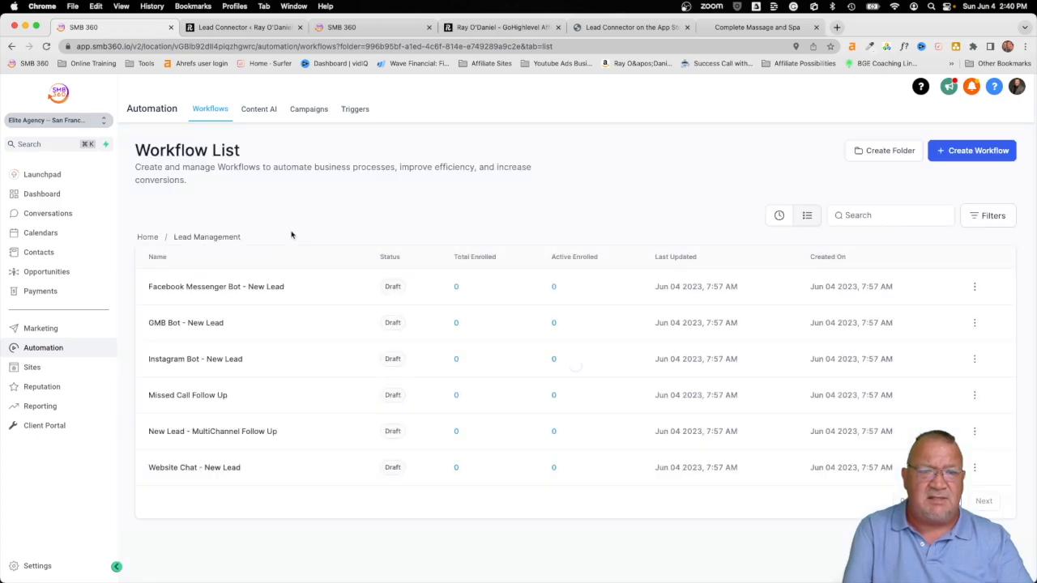